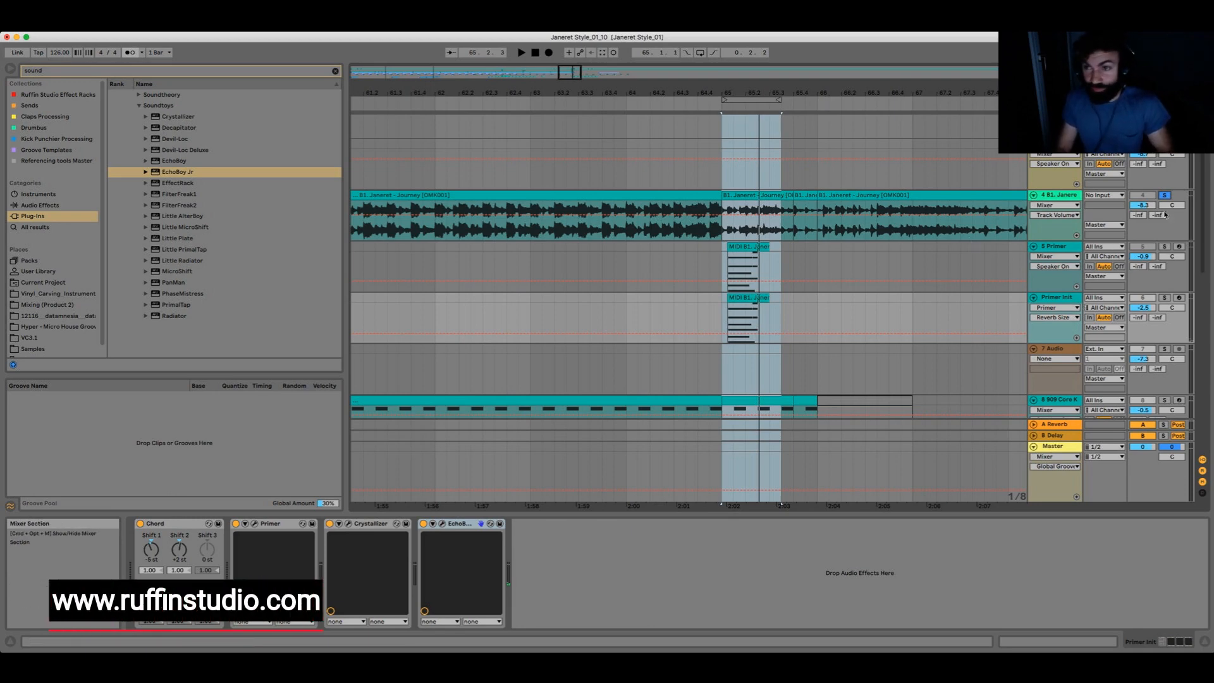
Enable the arrangement loop over the half-bar section starting at bar 65 and start playback
{"action": "left_click", "coordinate": [746, 100]}
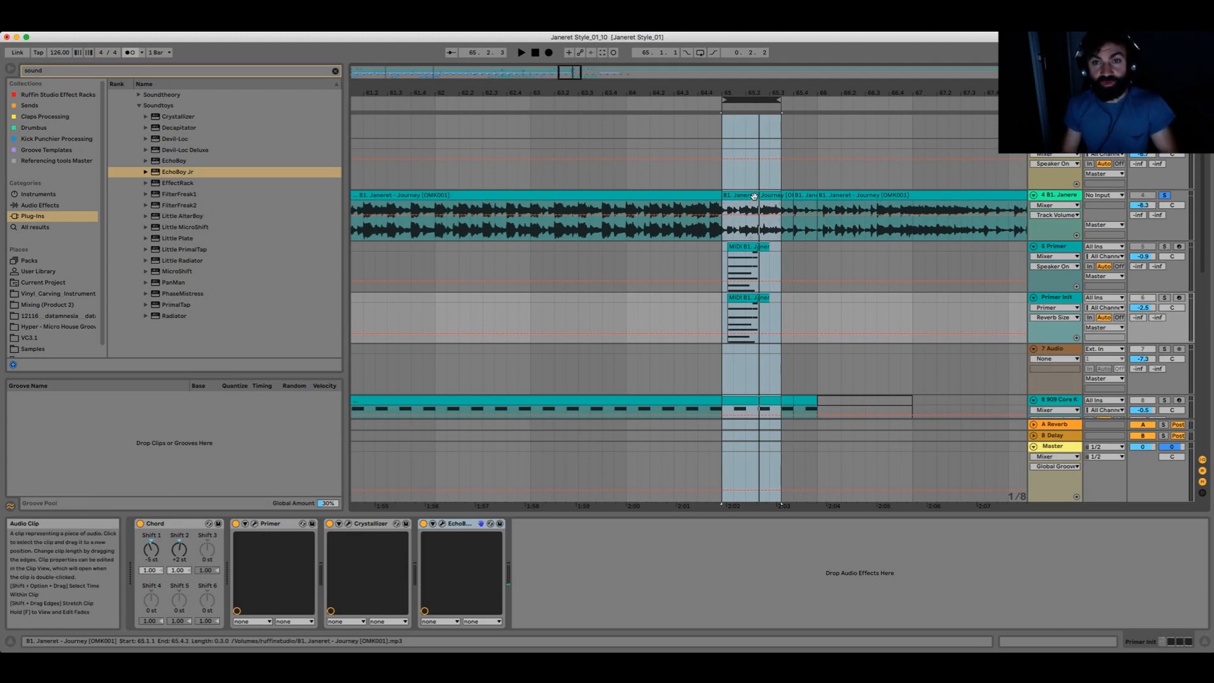
{"action": "key", "text": "super+l"}
{"action": "key", "text": "space"}
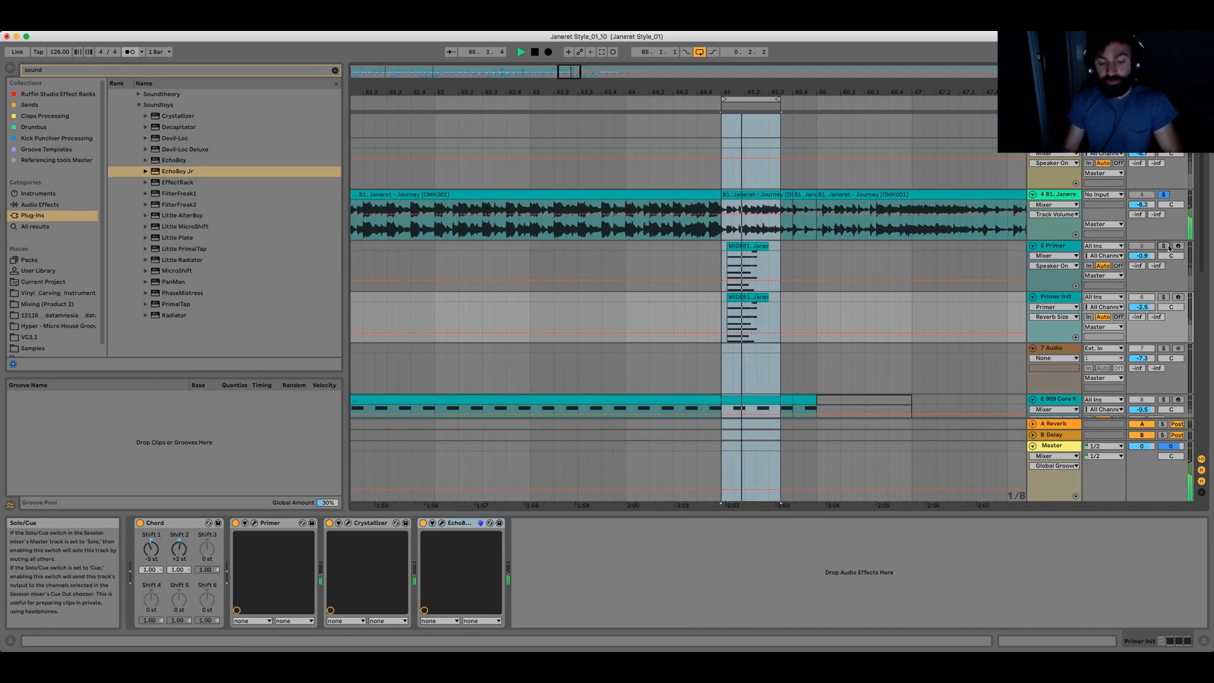
Compare the sound of the Janeret reference track and the 5 Primer track by alternating their solos, and stop playback
{"action": "left_click", "coordinate": [1167, 247]}
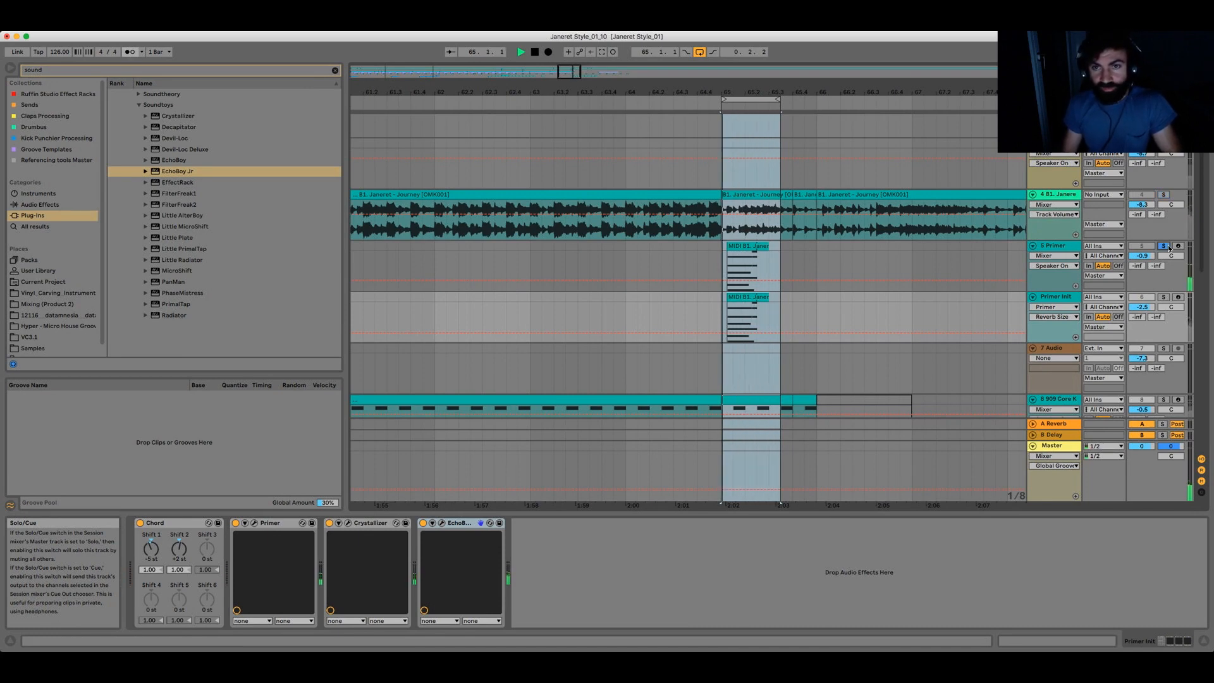
{"action": "left_click", "coordinate": [1167, 247]}
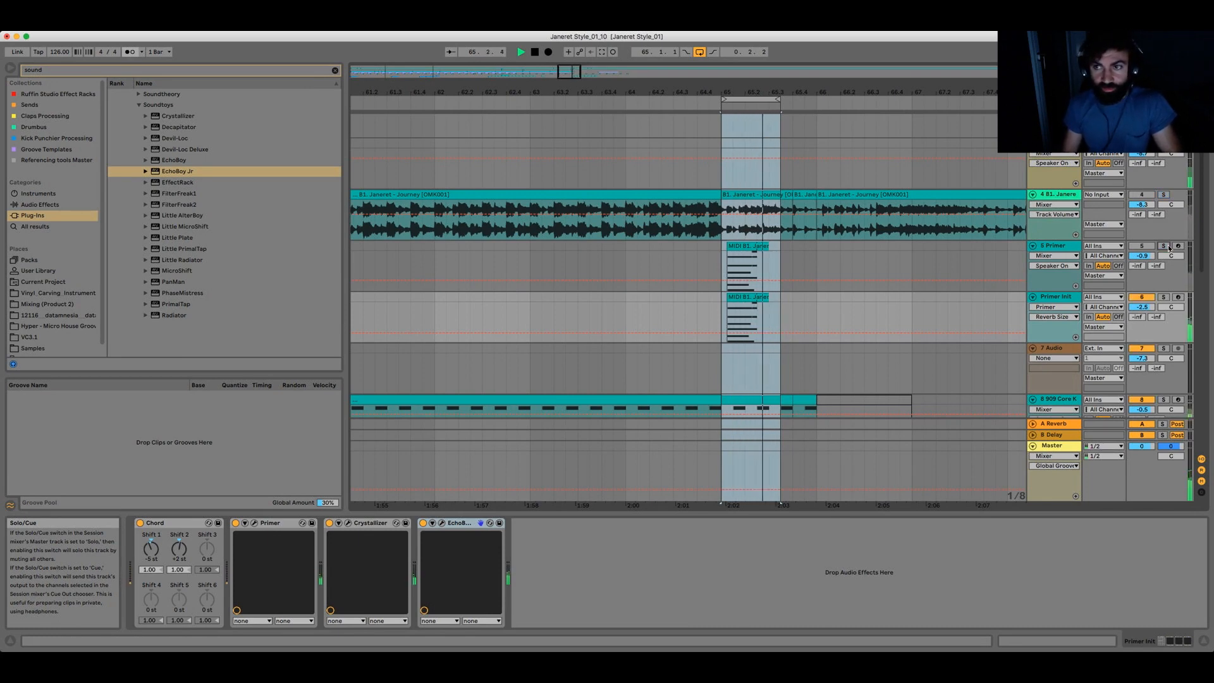
{"action": "left_click", "coordinate": [1167, 246]}
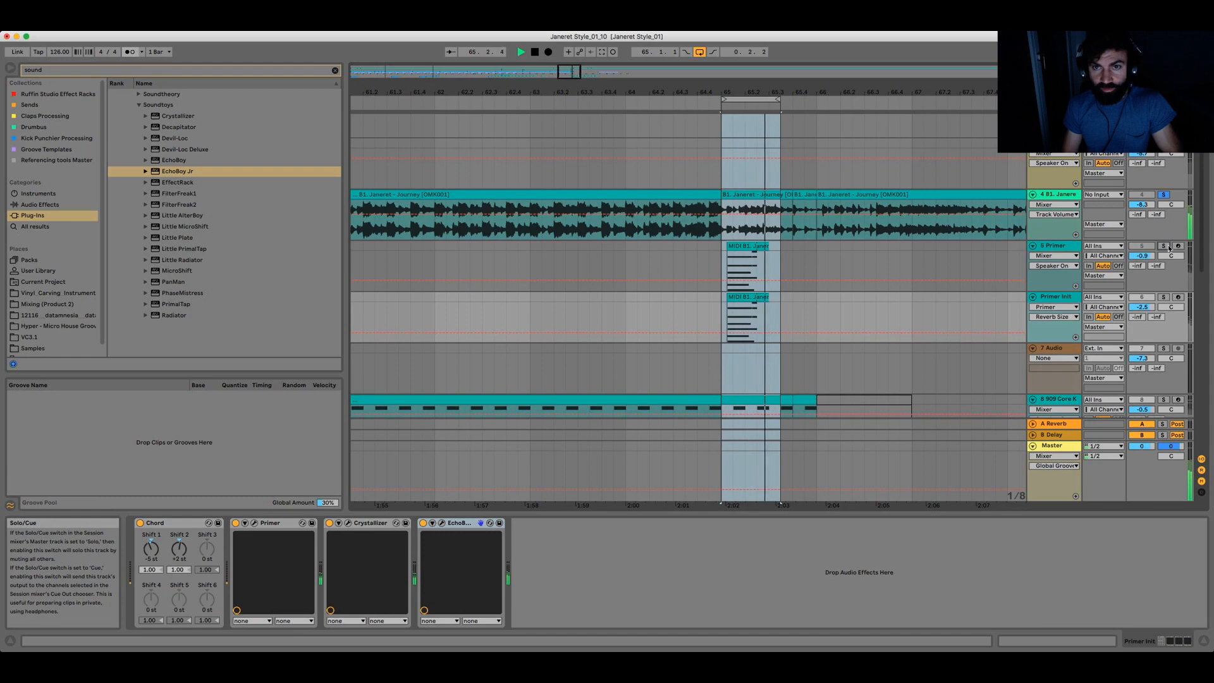
{"action": "key", "text": "space"}
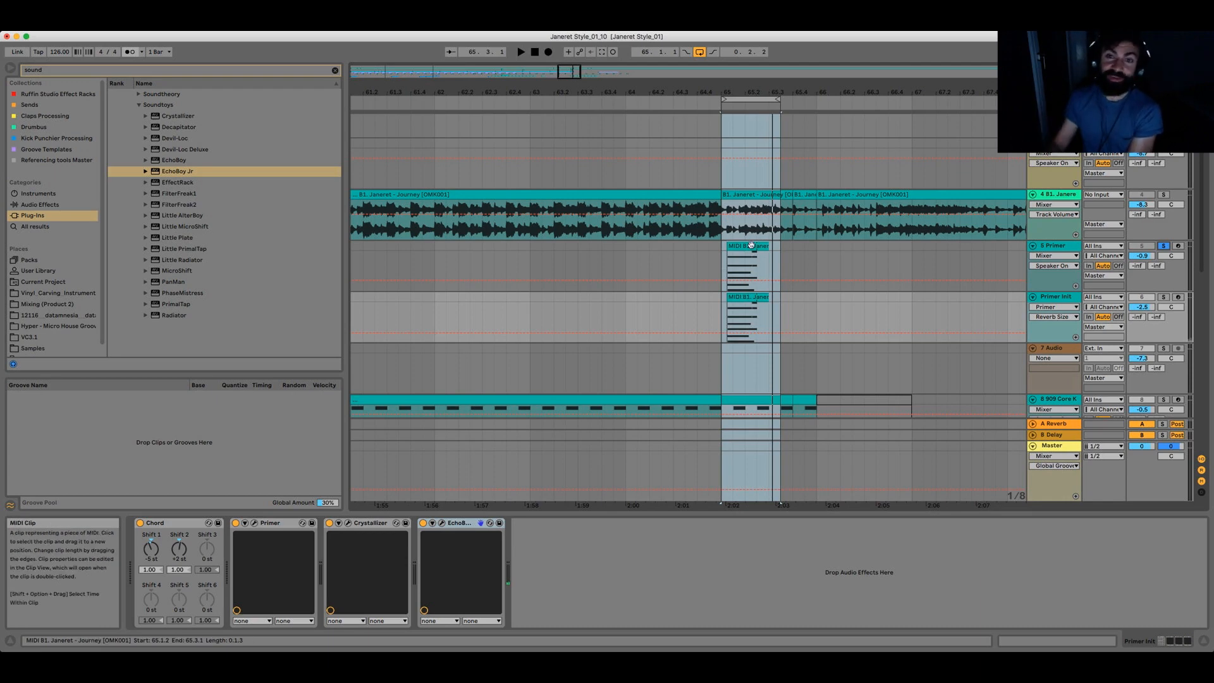
Examine the Primer synth settings on the 5 Primer track and the device chains of both Primer tracks
{"action": "left_click", "coordinate": [751, 248]}
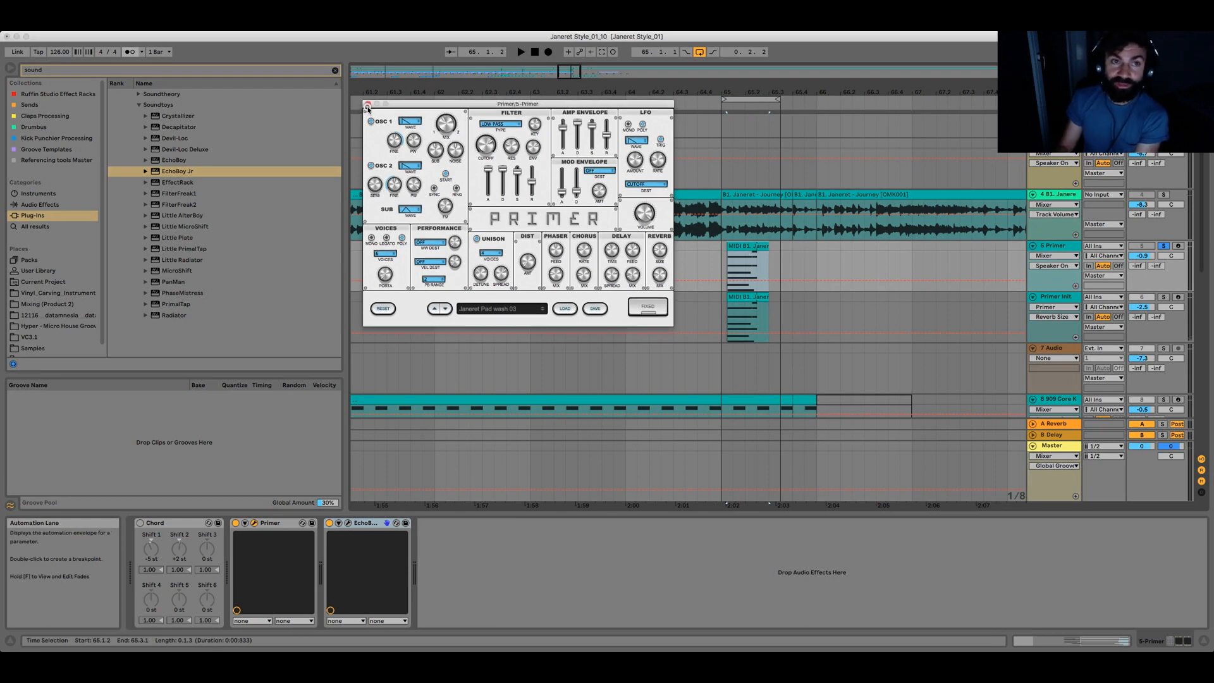
{"action": "left_click", "coordinate": [368, 106]}
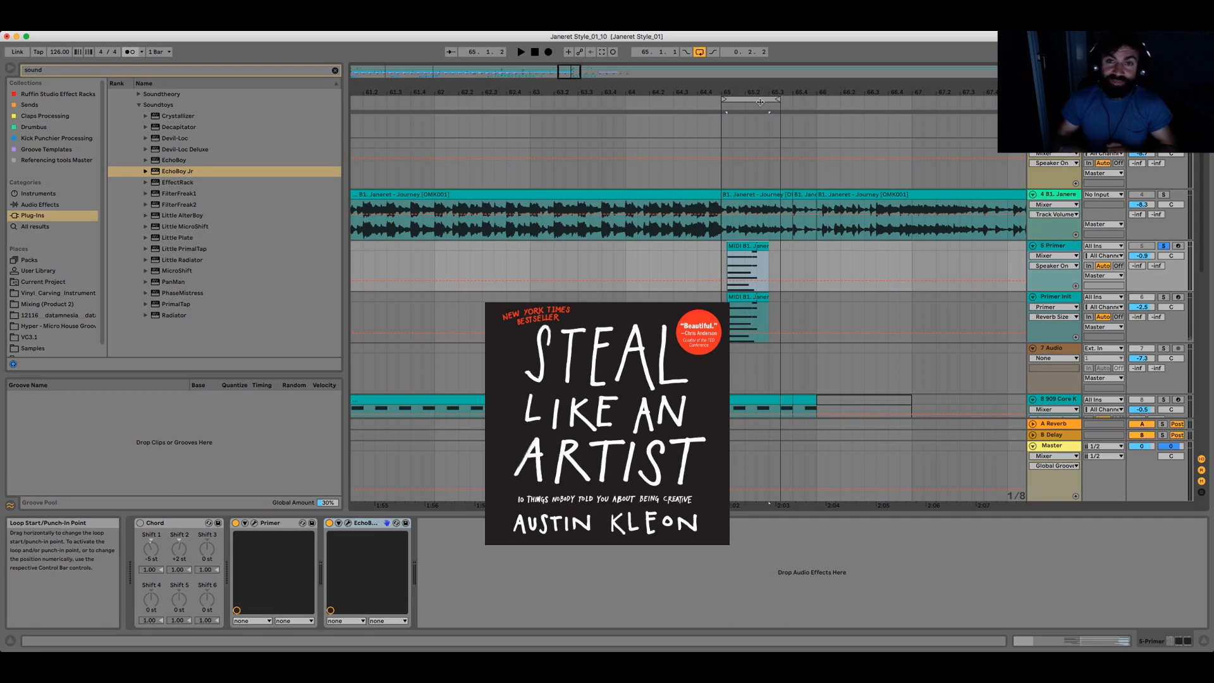
{"action": "left_click", "coordinate": [723, 263]}
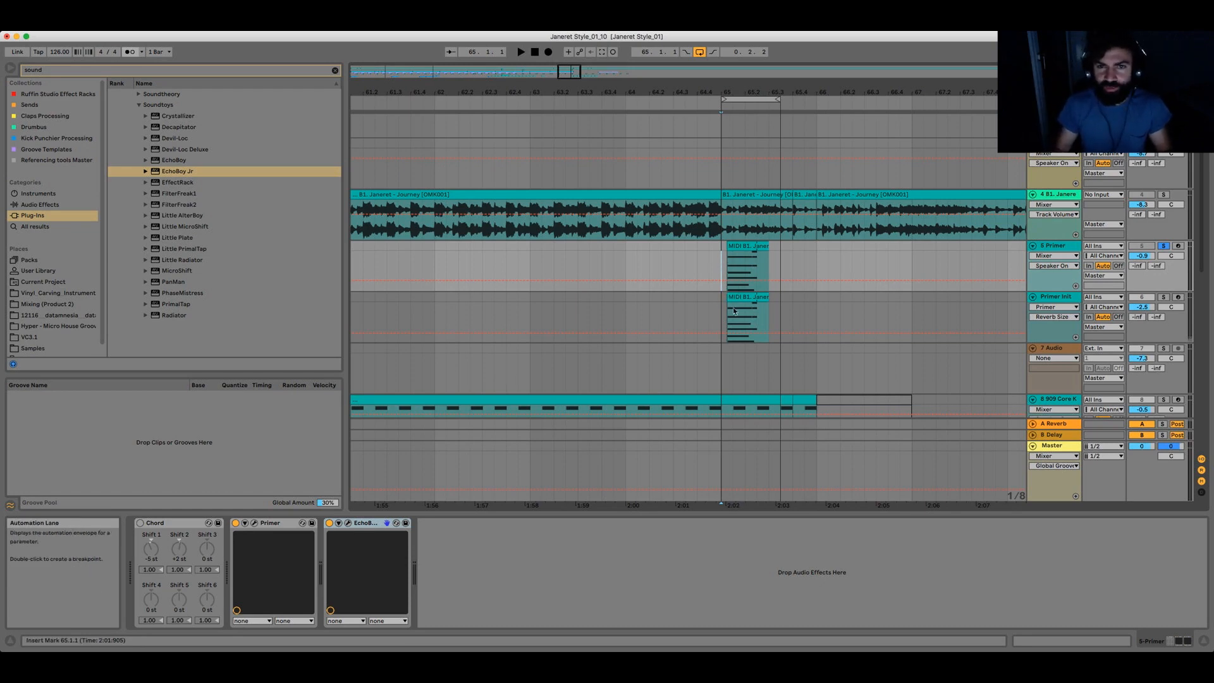
{"action": "left_click", "coordinate": [721, 311]}
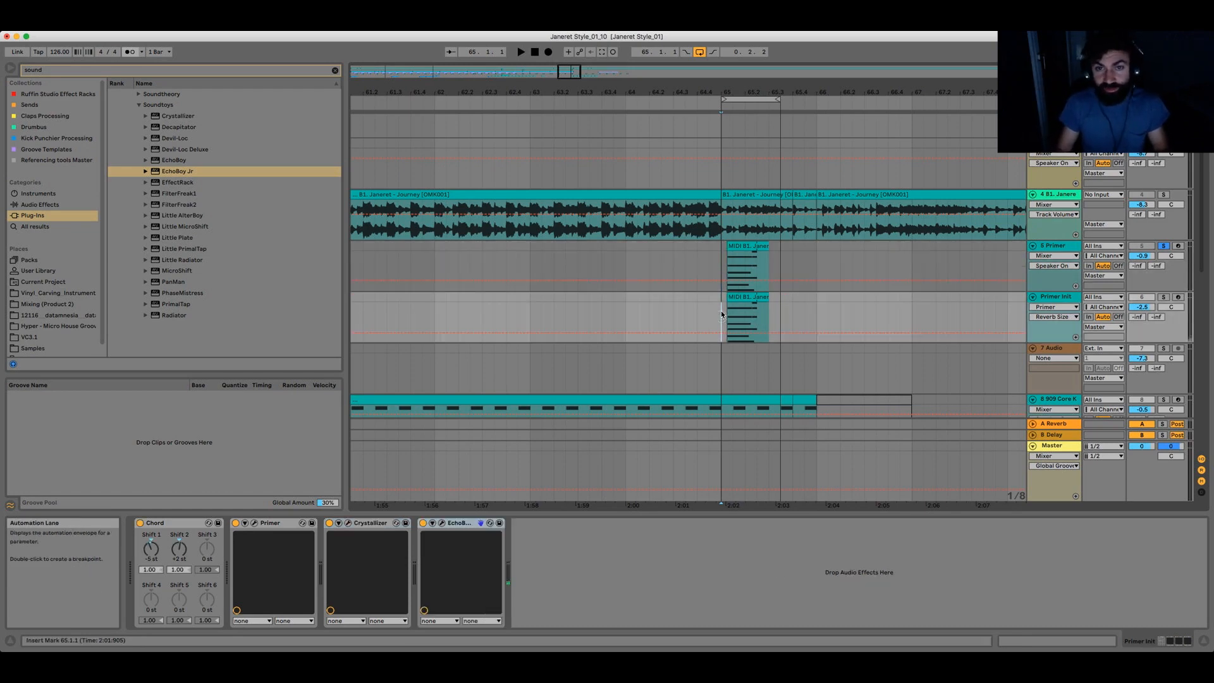
{"action": "left_click", "coordinate": [723, 259]}
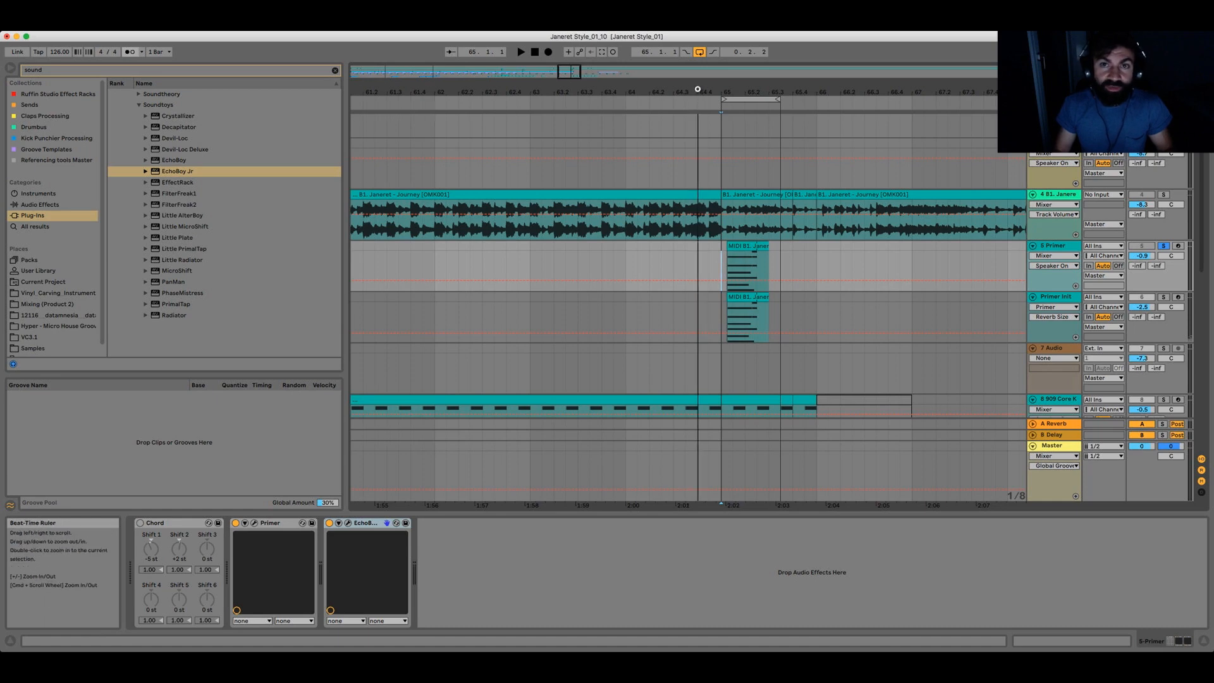
{"action": "left_click_drag", "start_coordinate": [697, 89], "coordinate": [699, 79]}
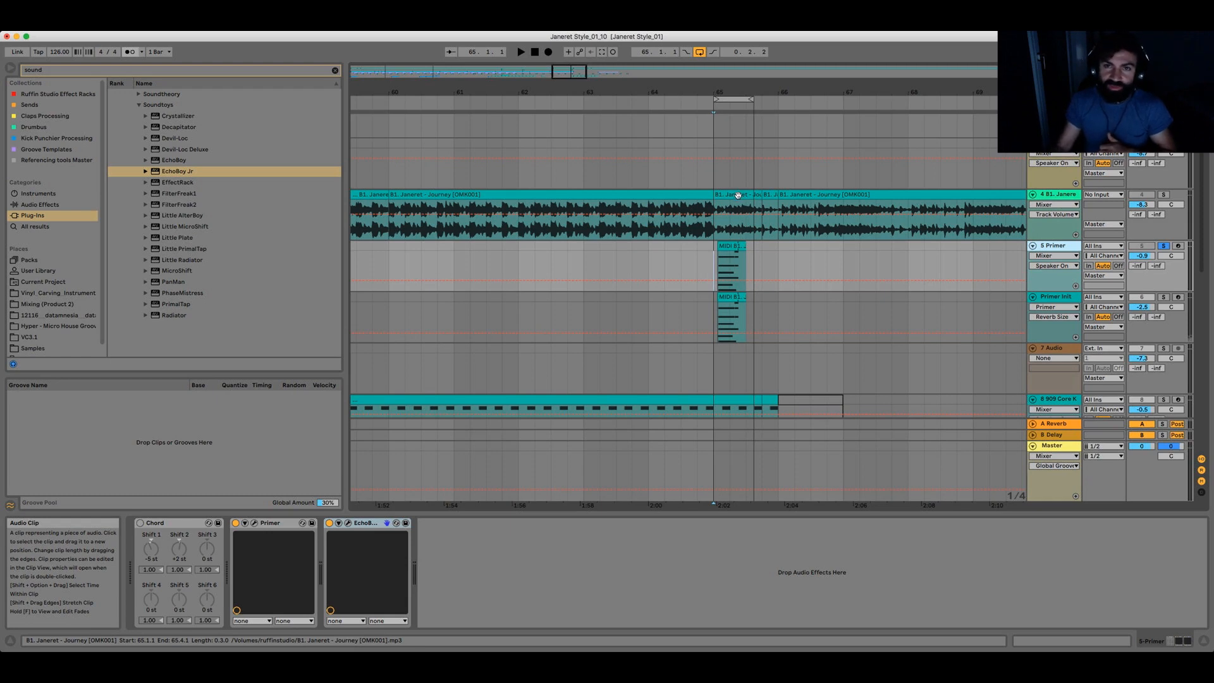
View the MIDI conversion options of the reference audio clip at bar 65, dismiss them, and select the 5 Primer clip
{"action": "right_click", "coordinate": [738, 195]}
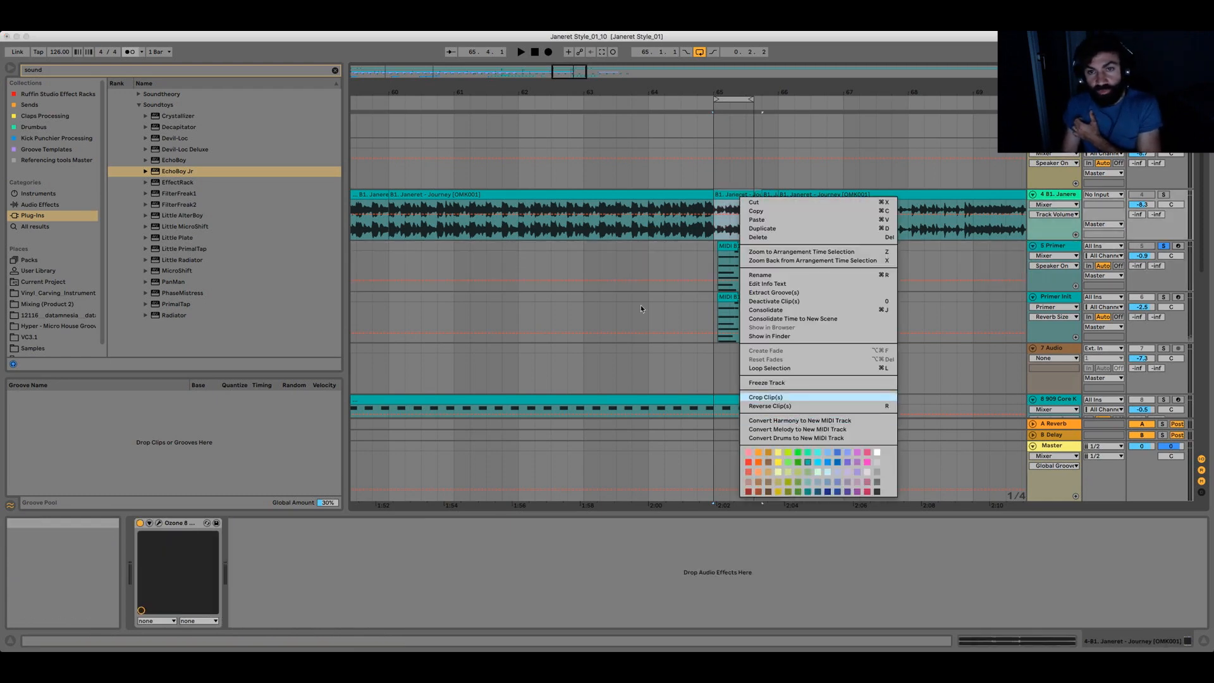
{"action": "left_click", "coordinate": [685, 269]}
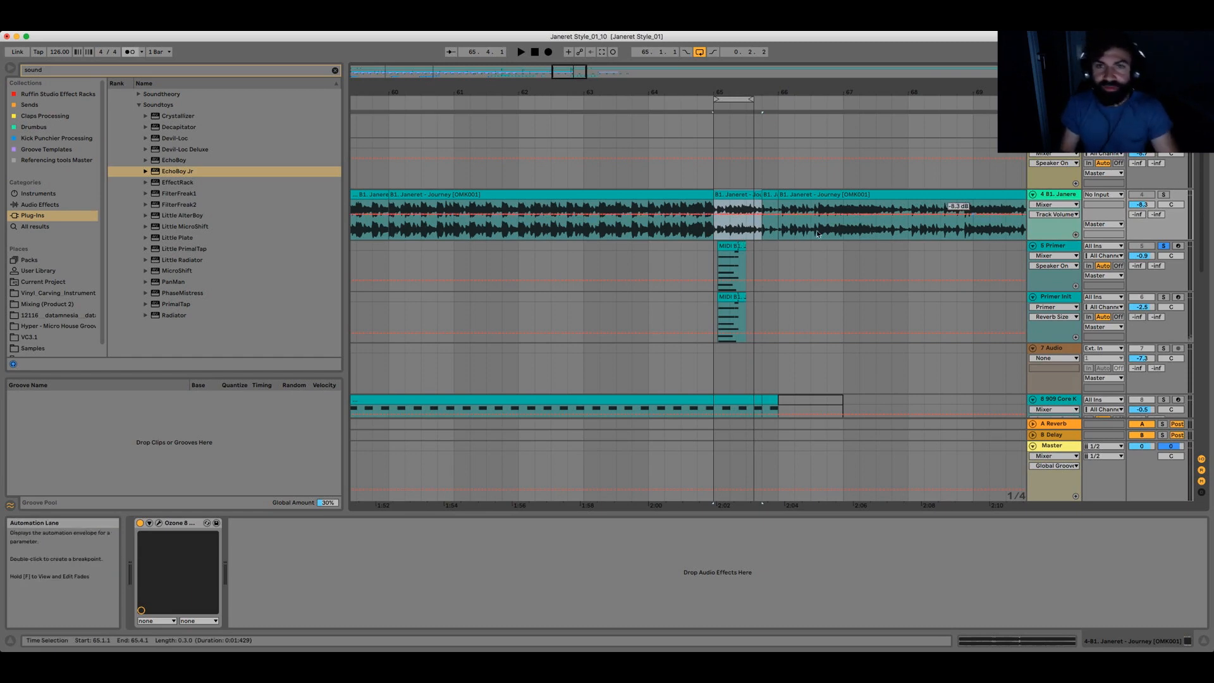
{"action": "left_click", "coordinate": [776, 258]}
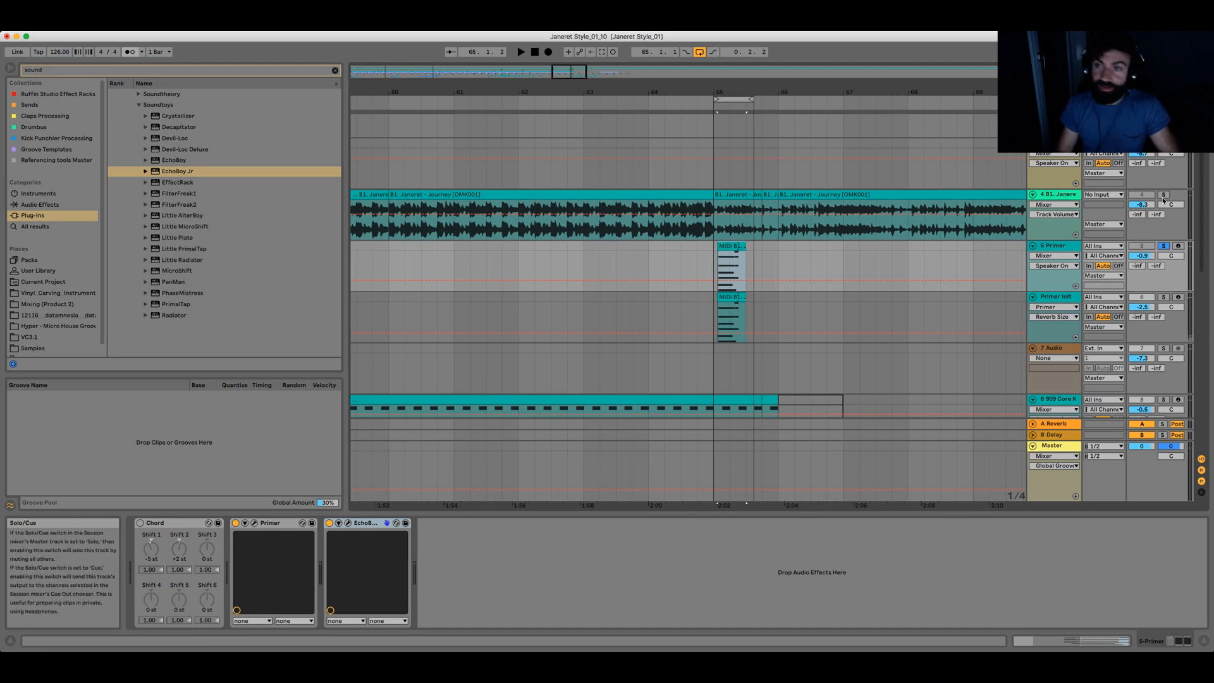
Play the loop and switch the solo between the reference audio and the 5 Primer pad, ending on the pad
{"action": "left_click", "coordinate": [1164, 195]}
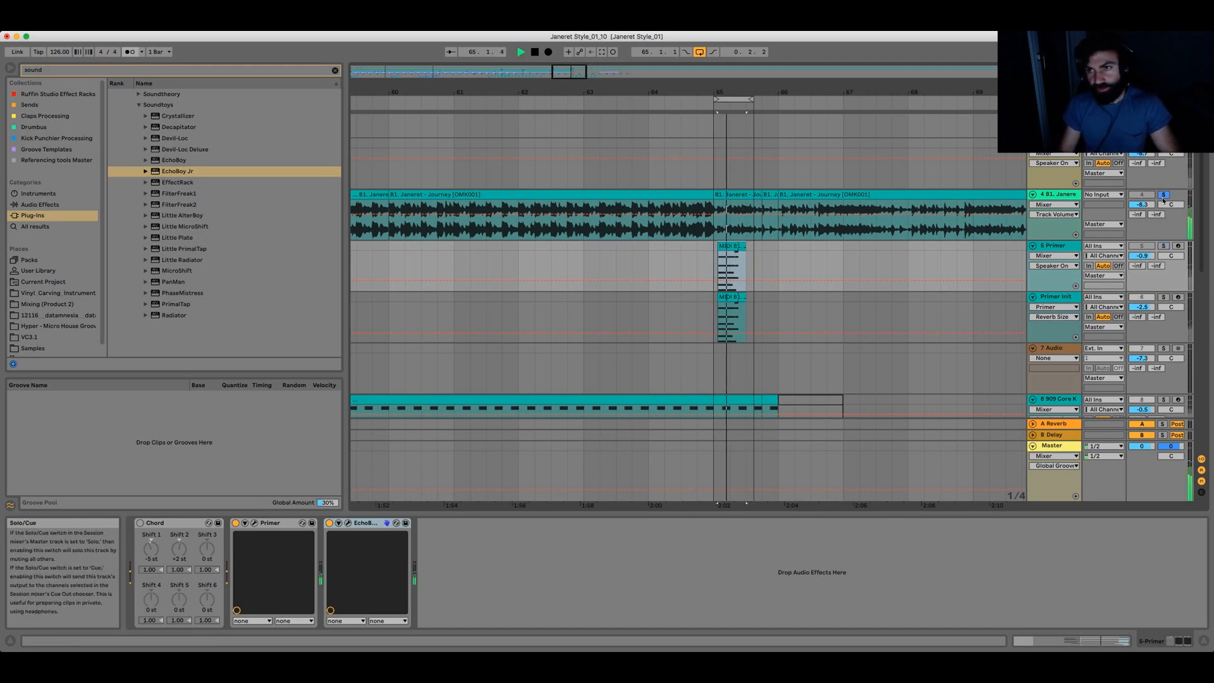
{"action": "left_click", "coordinate": [1163, 196]}
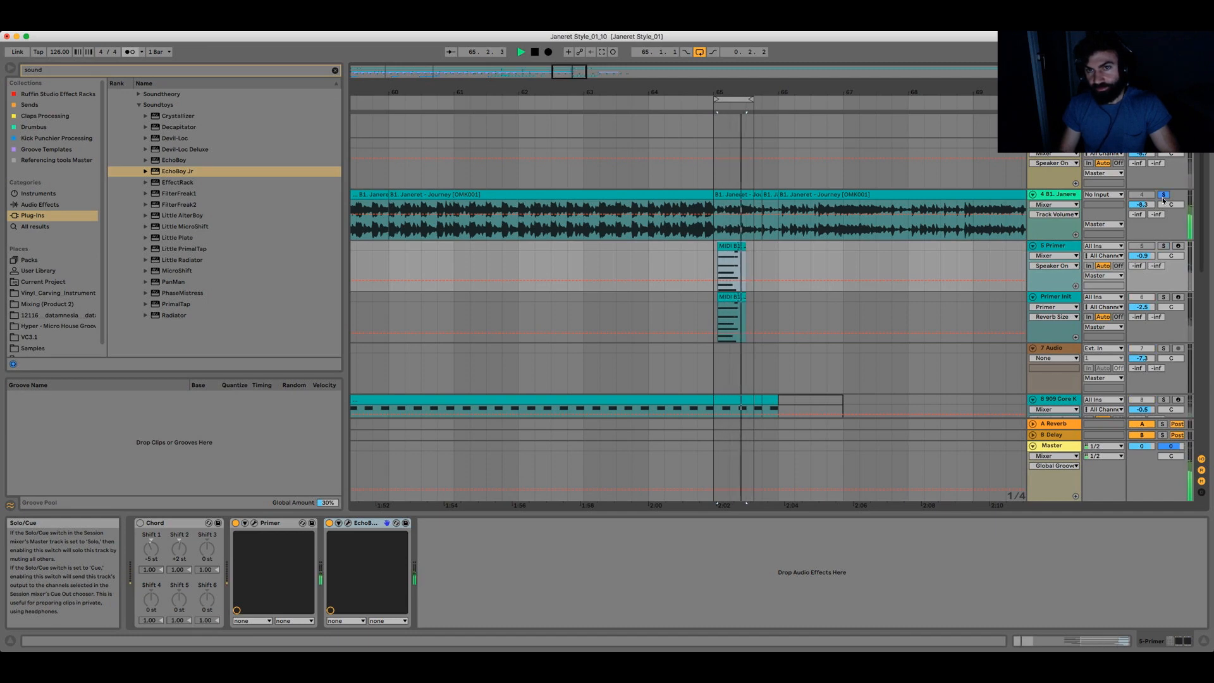
{"action": "left_click", "coordinate": [1164, 196]}
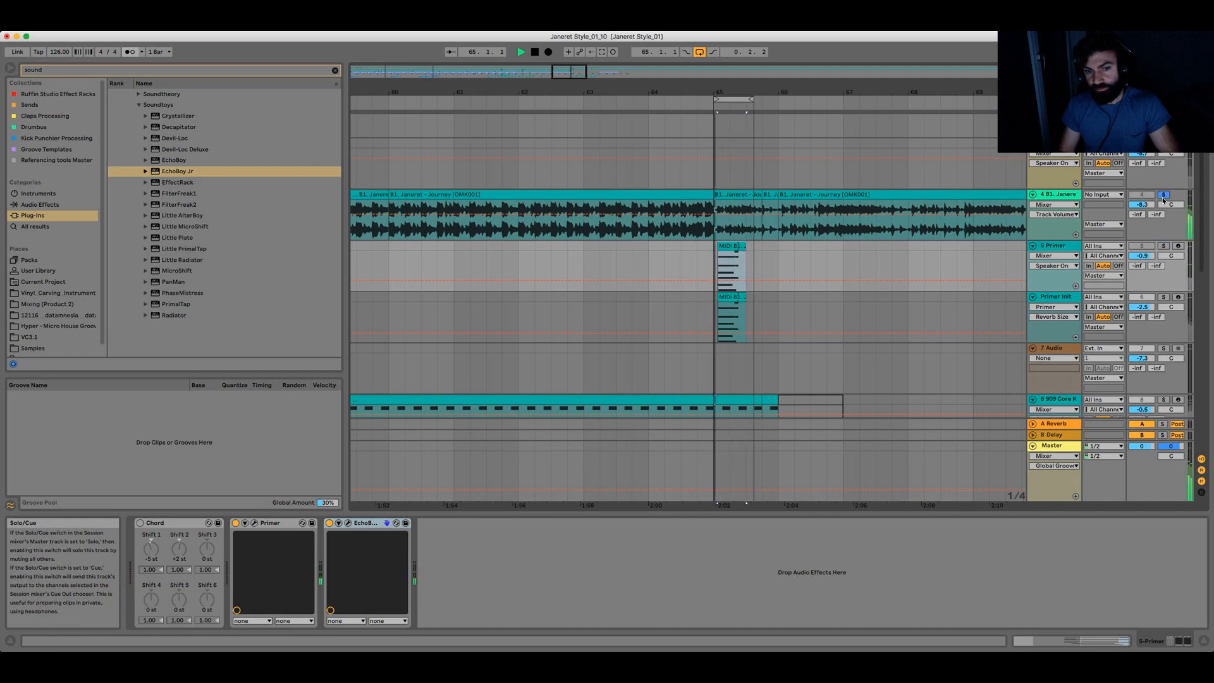
{"action": "left_click", "coordinate": [1164, 247]}
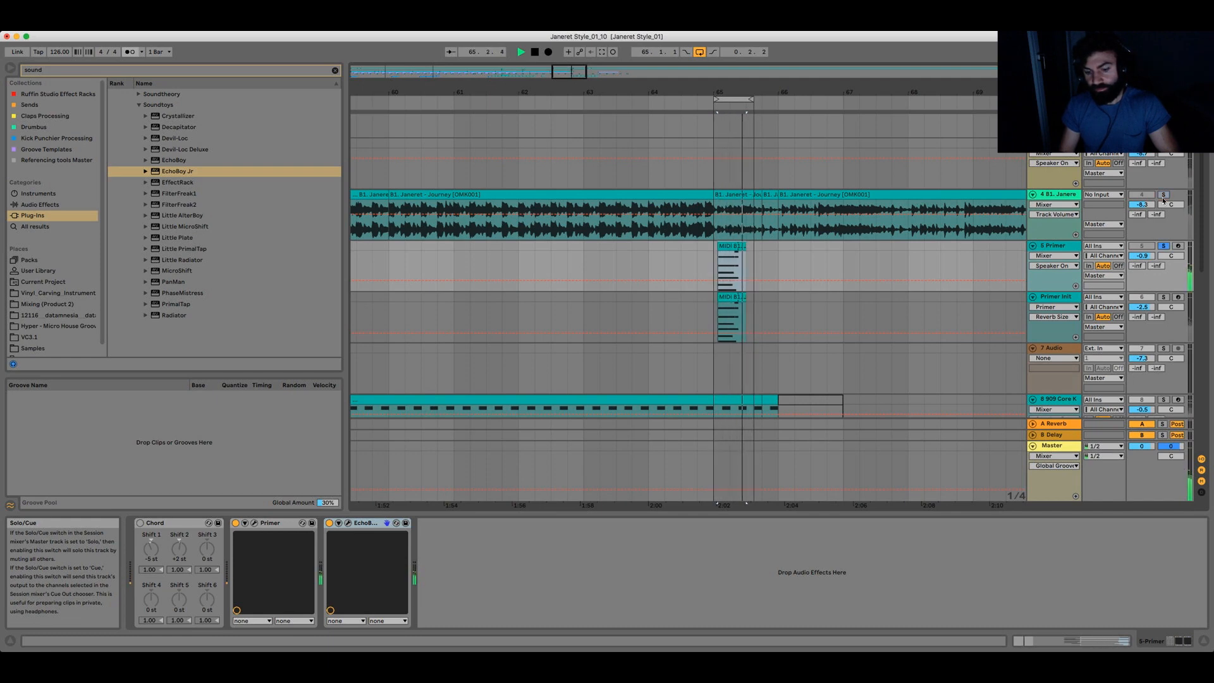
{"action": "key", "text": "space"}
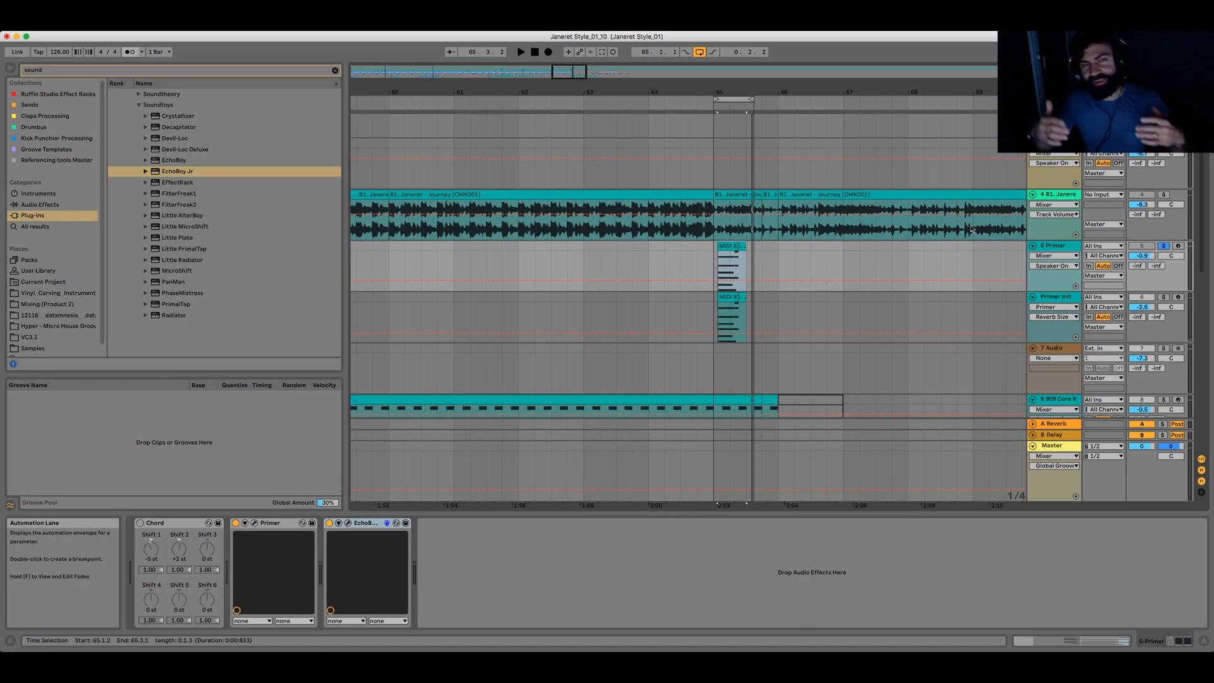
Listen to the looped 5 Primer chord clip on its own and stop playback
{"action": "left_click", "coordinate": [584, 215]}
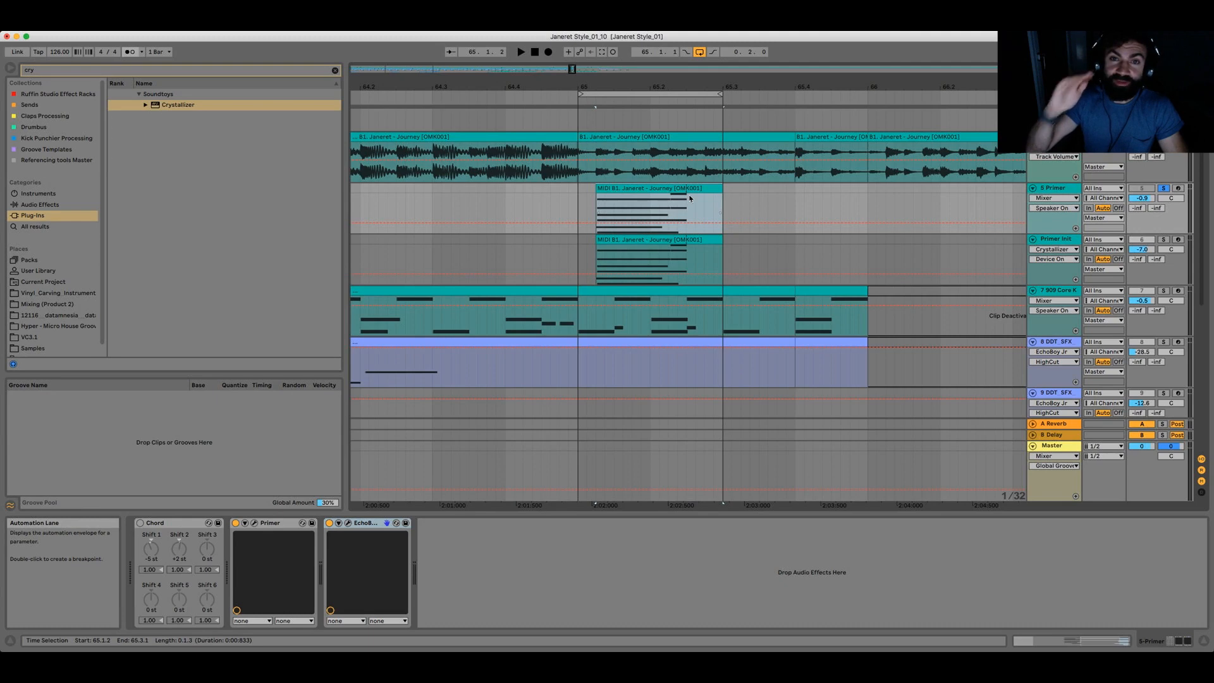
{"action": "key", "text": "space"}
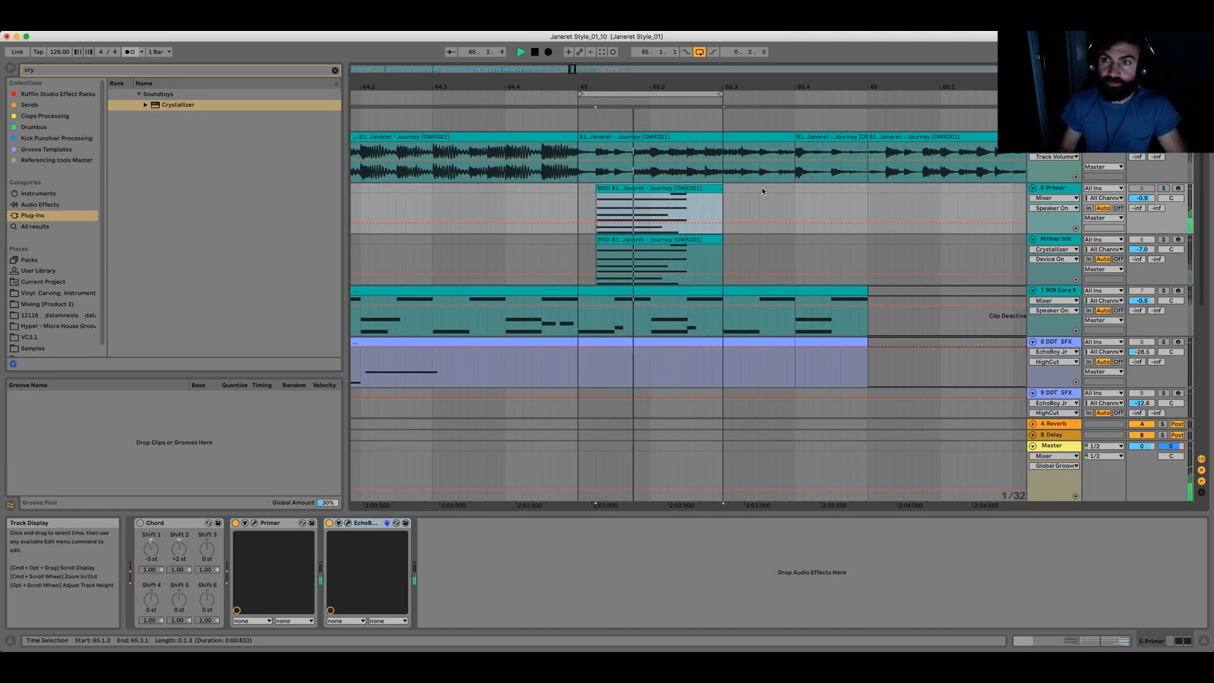
{"action": "key", "text": "s"}
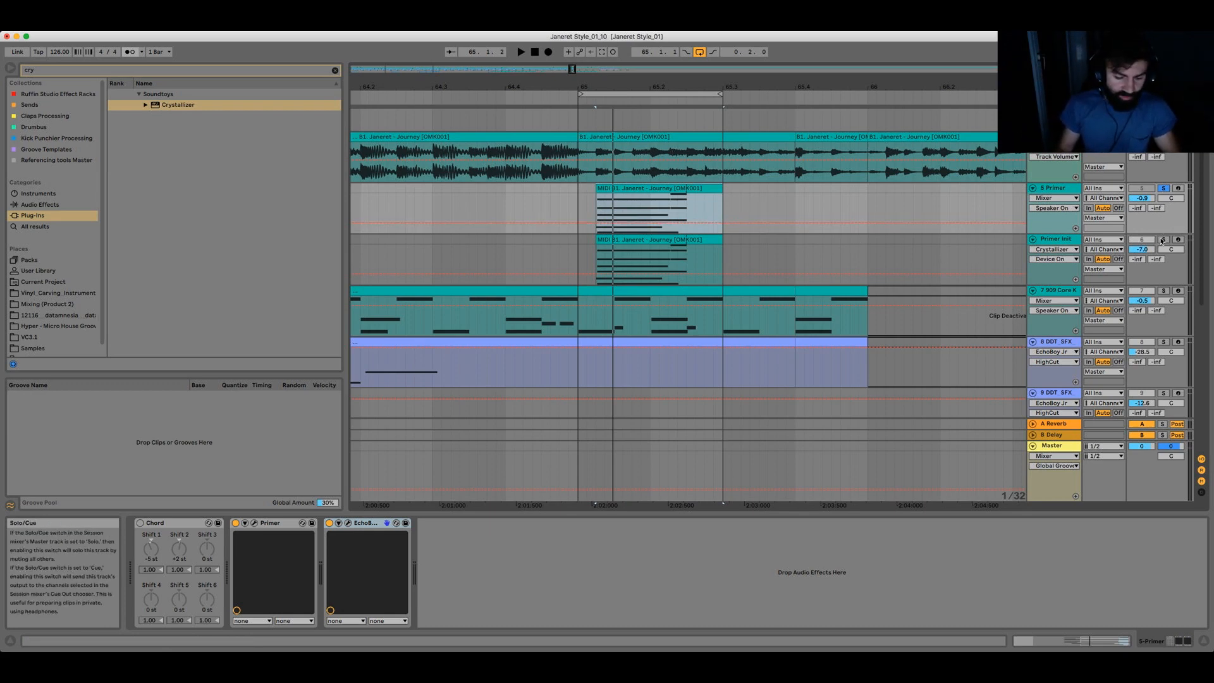
Solo the Primer Init track, select it, and audition its Ruffin_Pad_01 patch
{"action": "left_click", "coordinate": [1163, 239]}
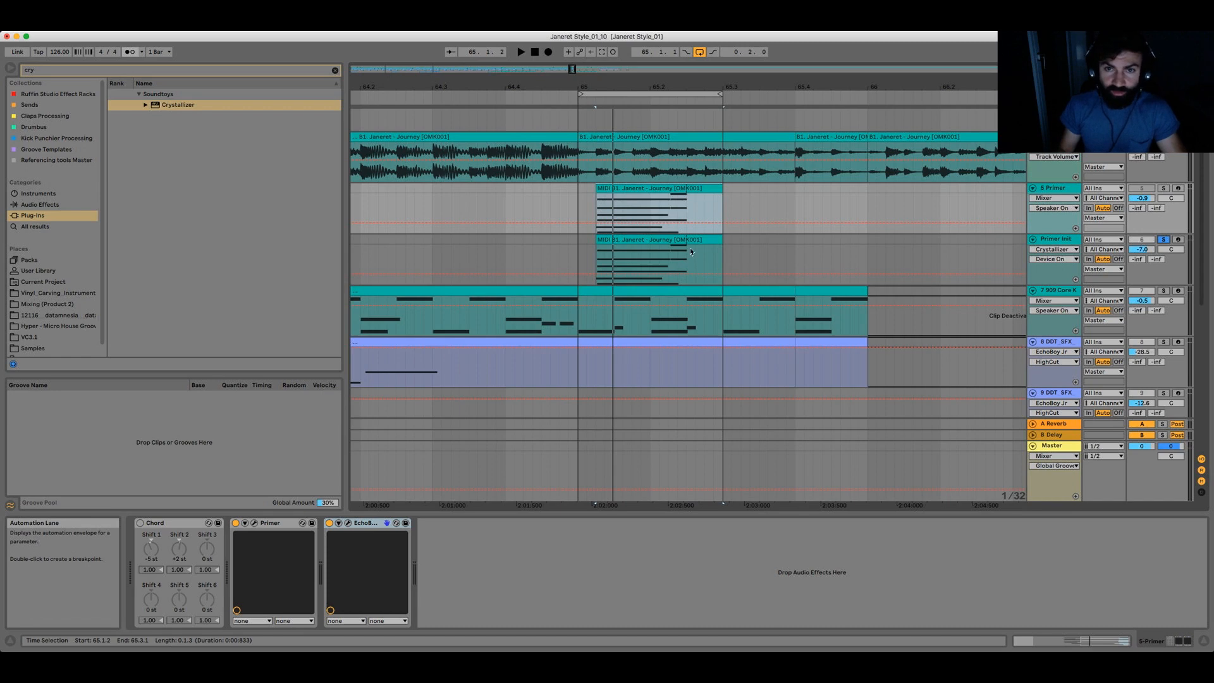
{"action": "left_click", "coordinate": [1056, 240]}
{"action": "key", "text": "space"}
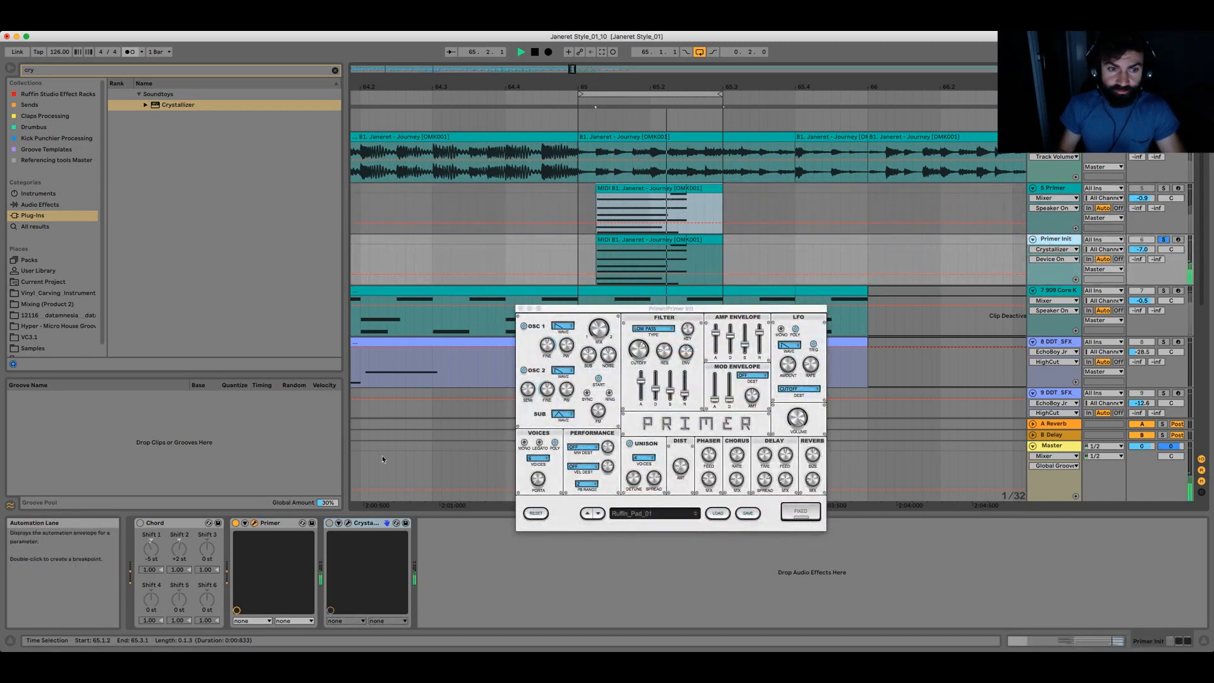
{"action": "key", "text": "space"}
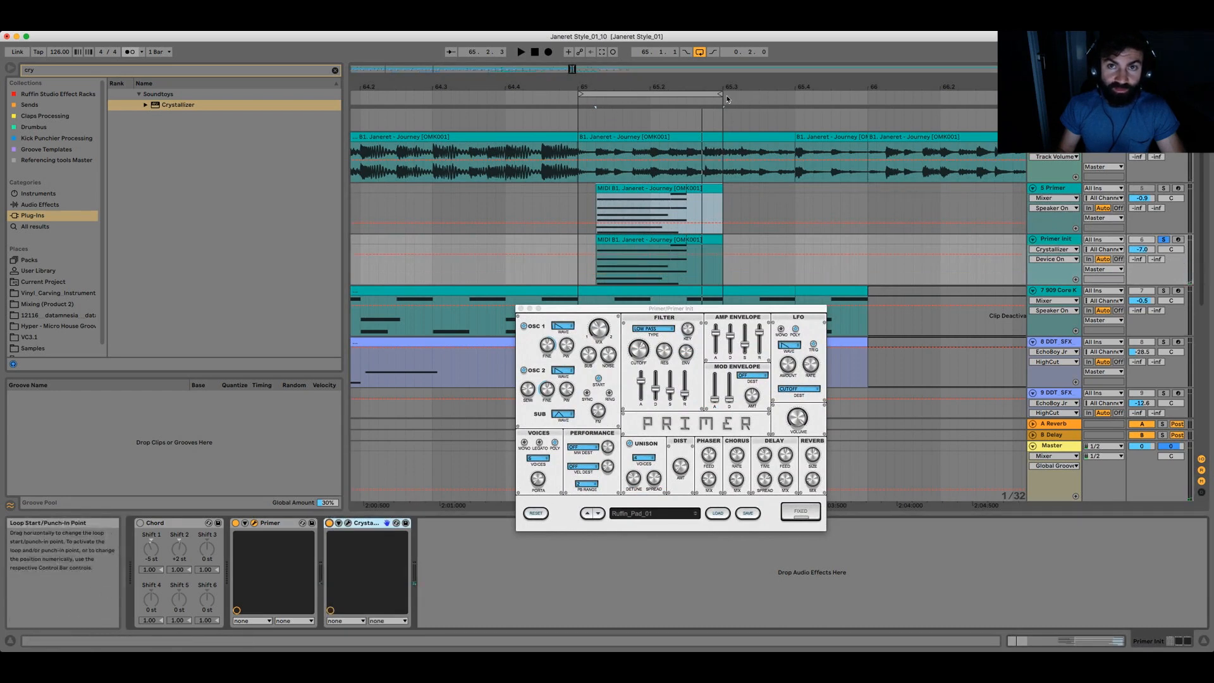
Extend the end of the arrangement loop so its length is 1.1.2, and start playback
{"action": "left_click_drag", "start_coordinate": [720, 95], "coordinate": [974, 94]}
{"action": "key", "text": "space"}
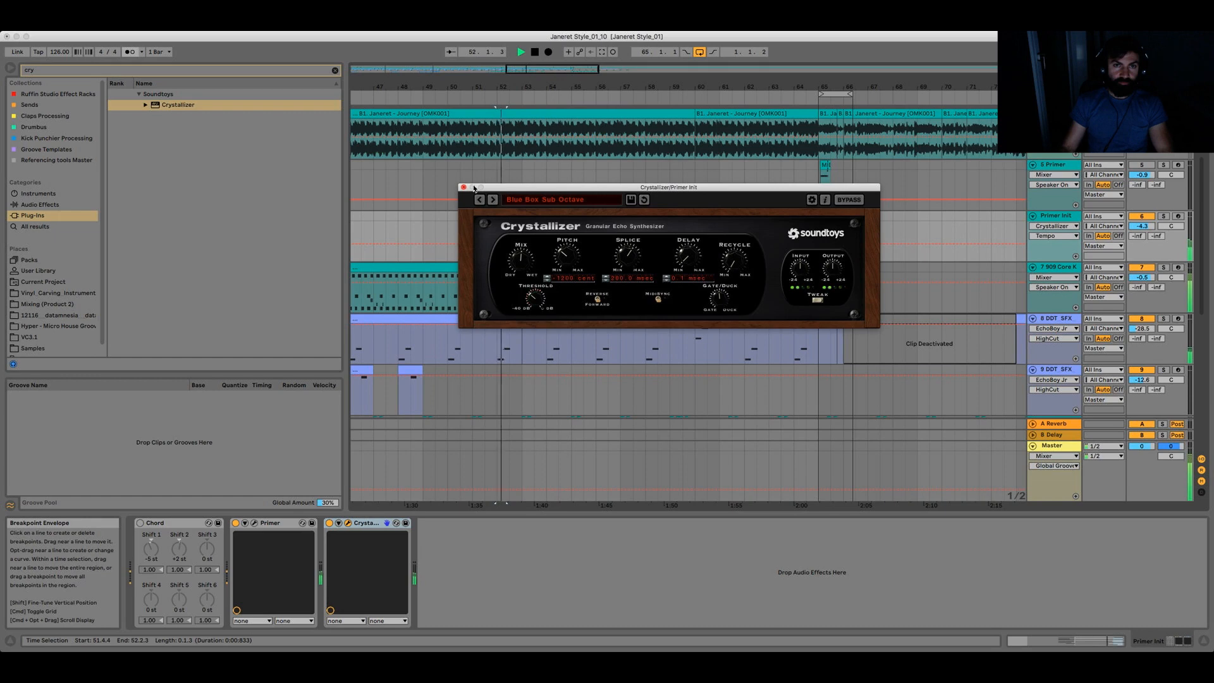
Close the Crystallizer window, audition the Primer Init track in solo, and solo the 5 Primer track as well
{"action": "left_click", "coordinate": [465, 187]}
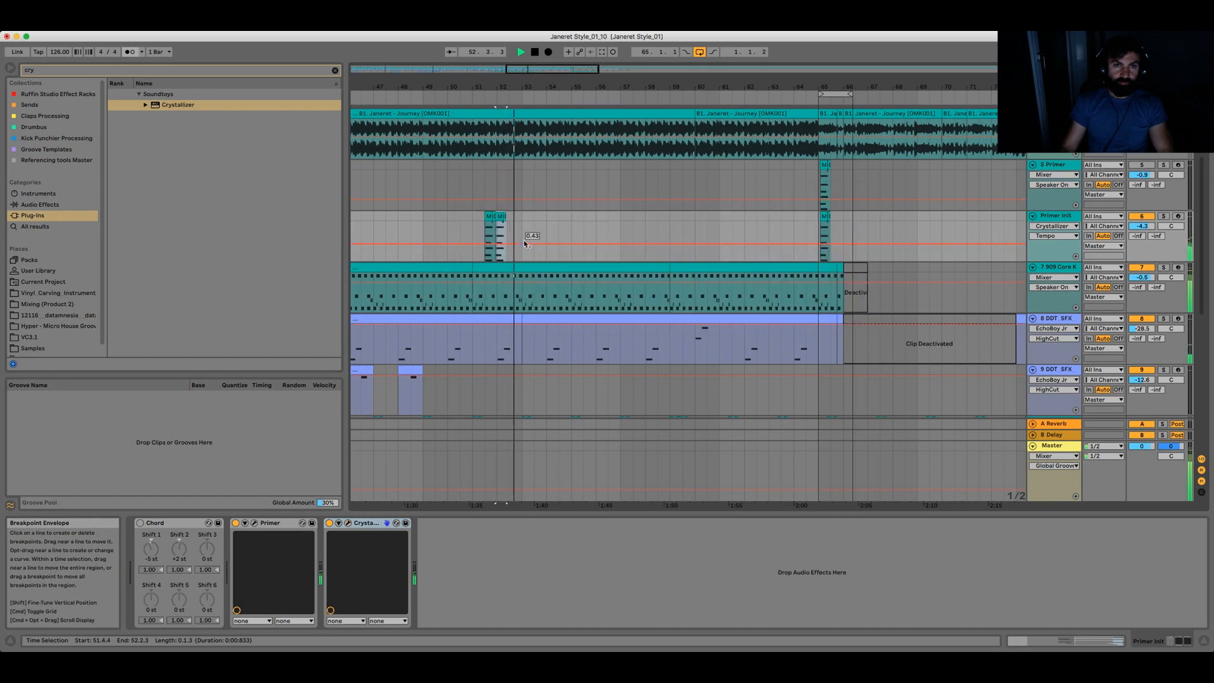
{"action": "left_click", "coordinate": [1165, 216]}
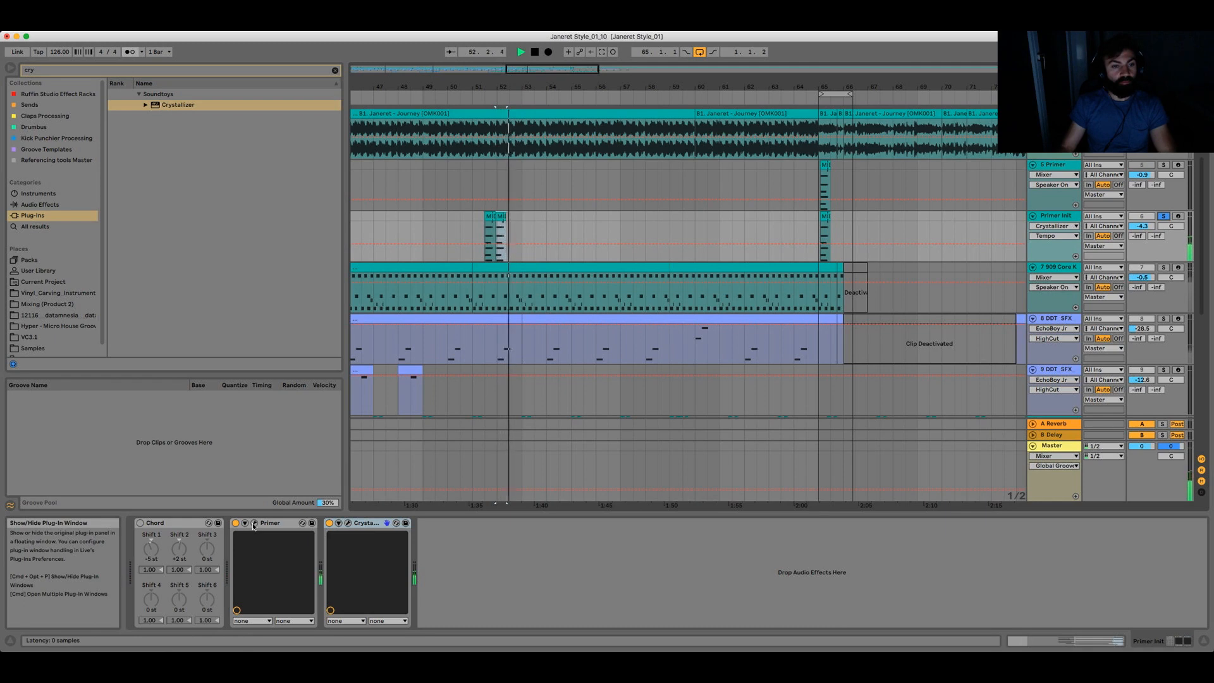
{"action": "key", "text": "space"}
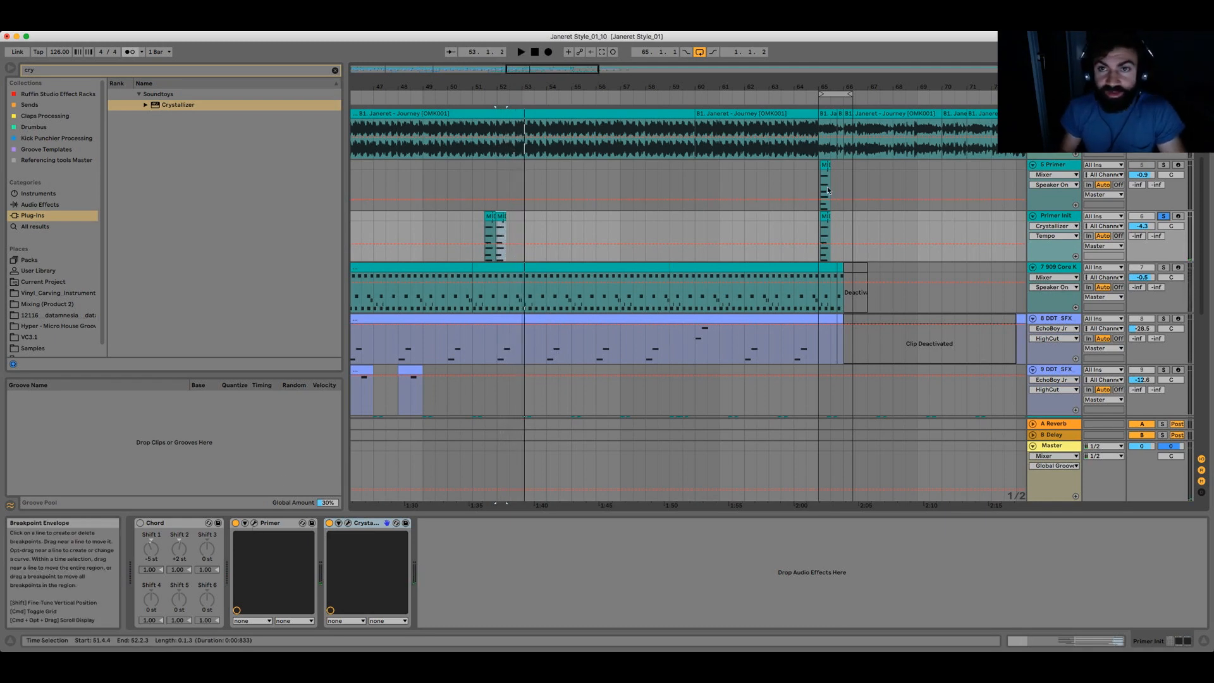
{"action": "left_click", "coordinate": [1164, 165]}
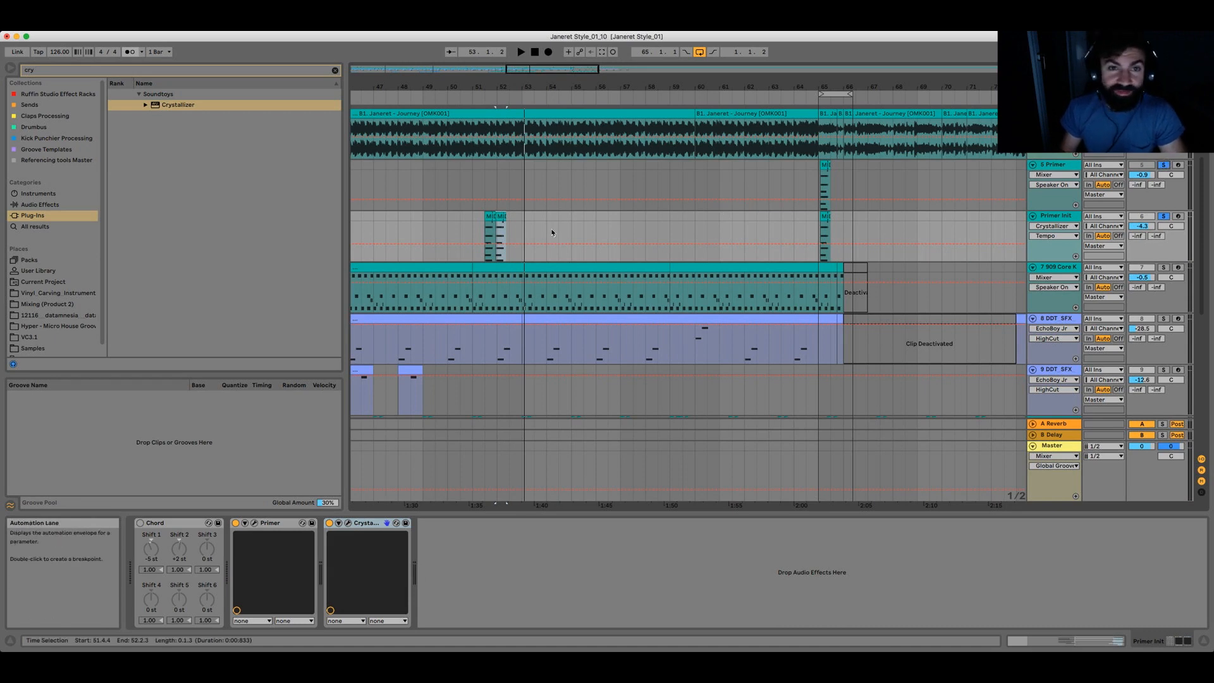
Delete the two MIDI clips around bars 51–52 on the Primer Init track and select its clip at bar 65
{"action": "left_click", "coordinate": [824, 240]}
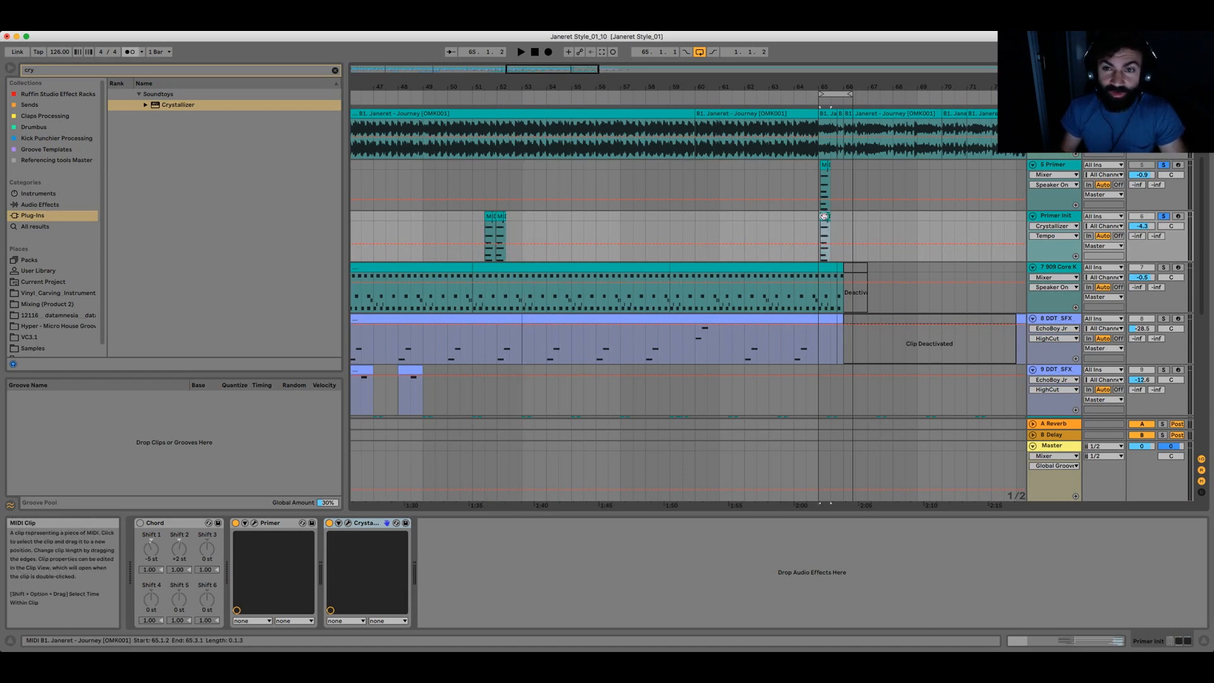
{"action": "right_click", "coordinate": [474, 232]}
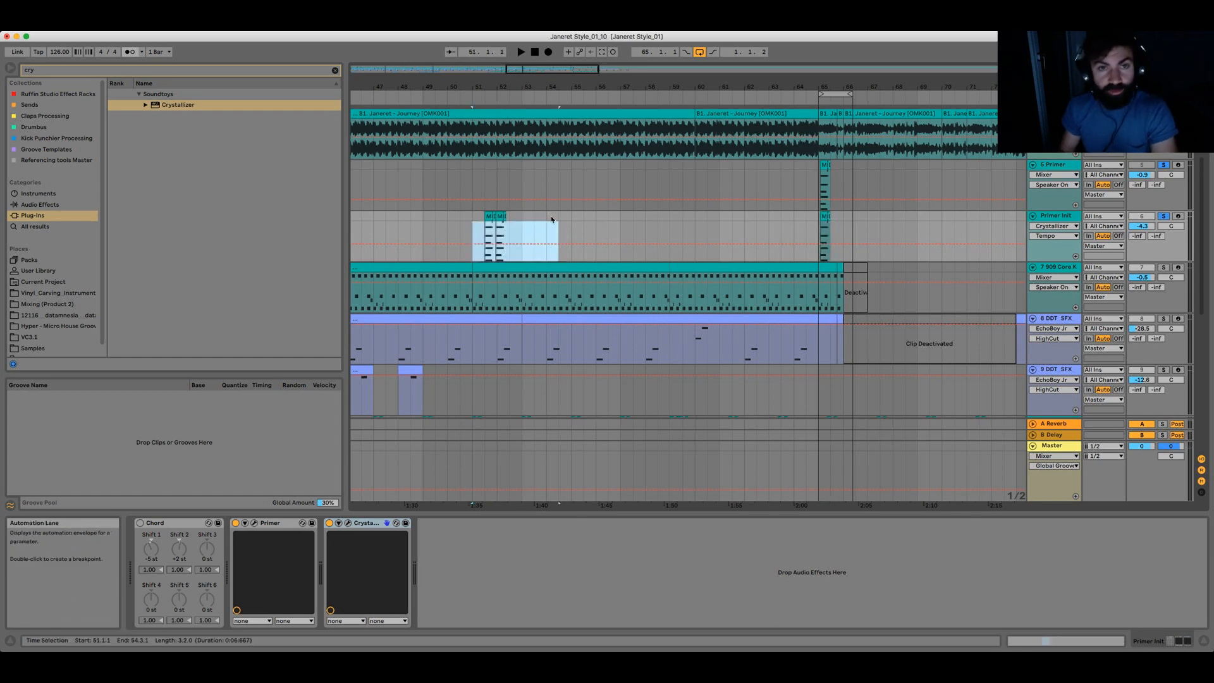
{"action": "left_click", "coordinate": [485, 217]}
{"action": "left_click", "coordinate": [498, 217]}
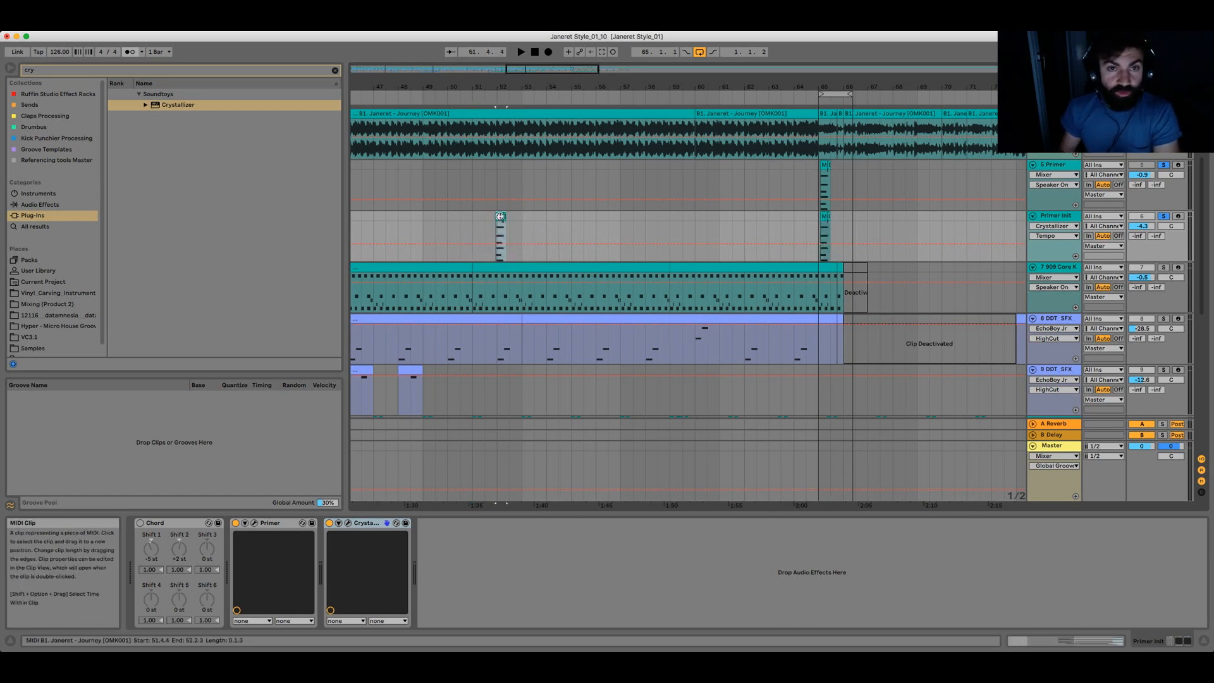
{"action": "key", "text": "Delete"}
{"action": "left_click", "coordinate": [825, 217]}
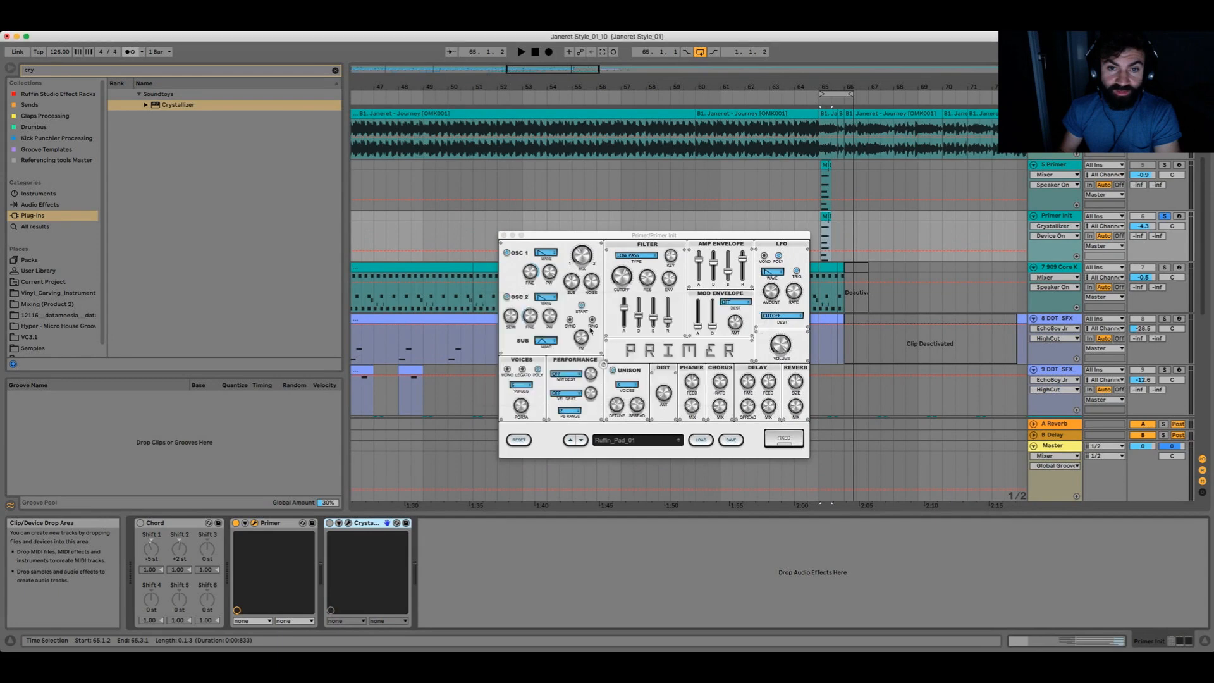
Audition the Primer Init and 5 Primer tracks in turn, and leave only Primer Init soloed
{"action": "key", "text": "space"}
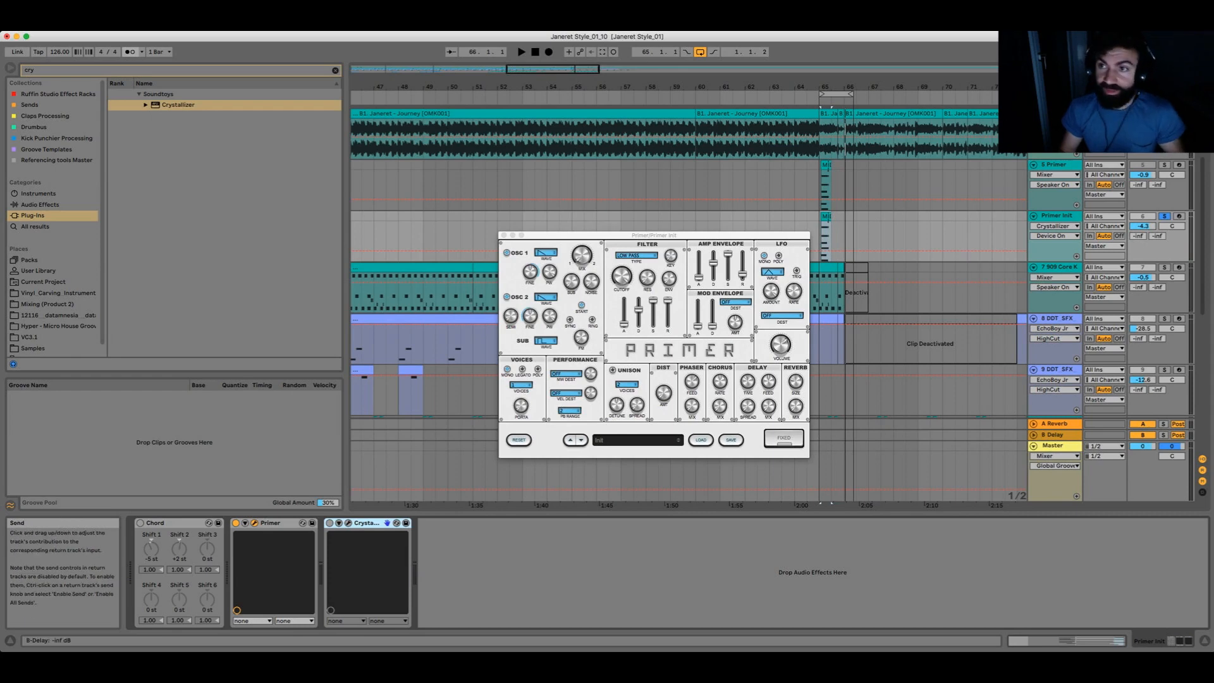
{"action": "left_click", "coordinate": [1165, 165]}
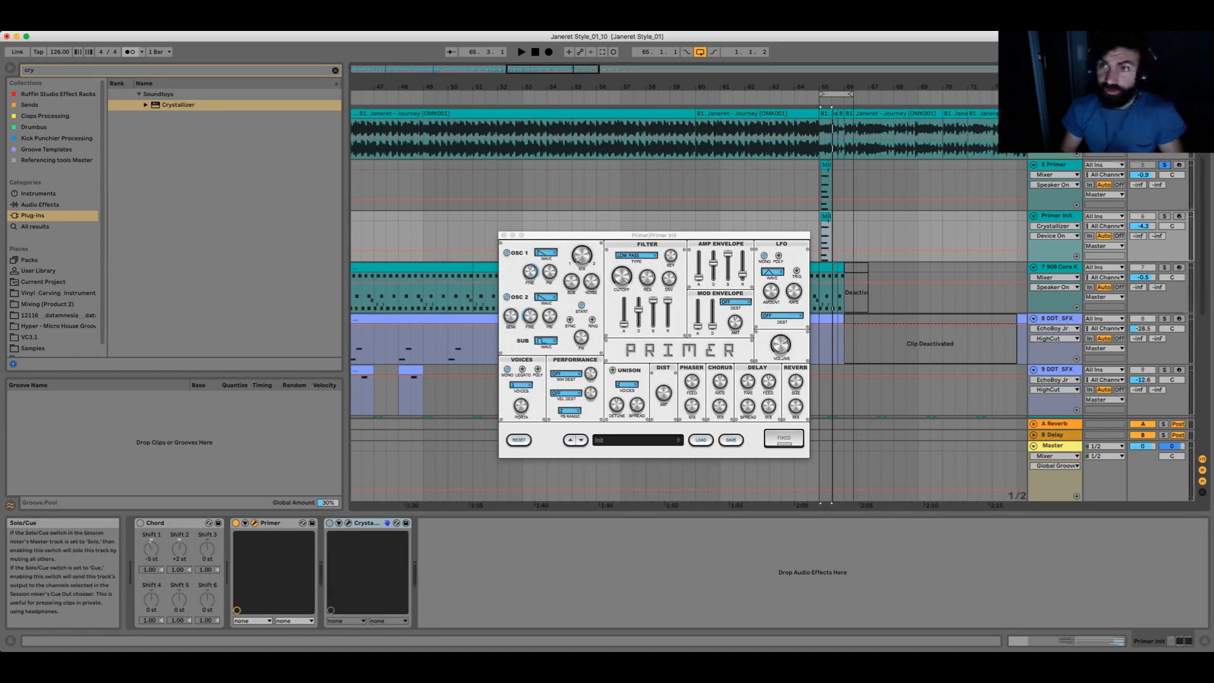
{"action": "left_click", "coordinate": [1164, 165]}
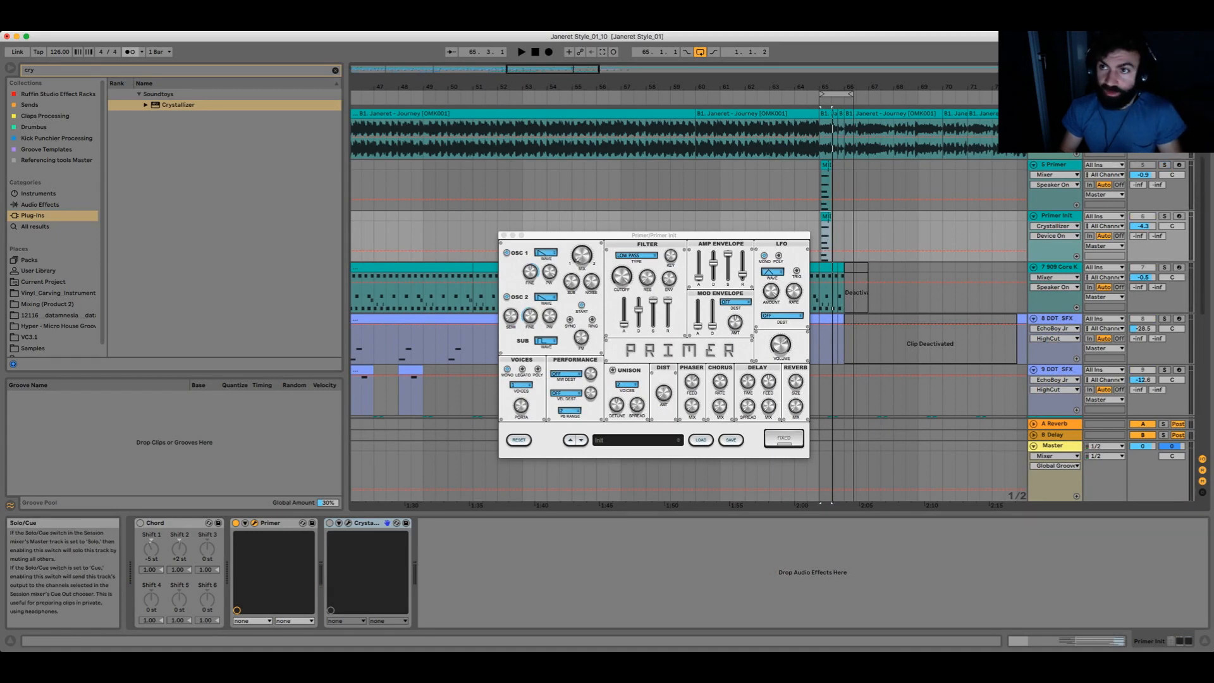
{"action": "left_click", "coordinate": [1165, 216]}
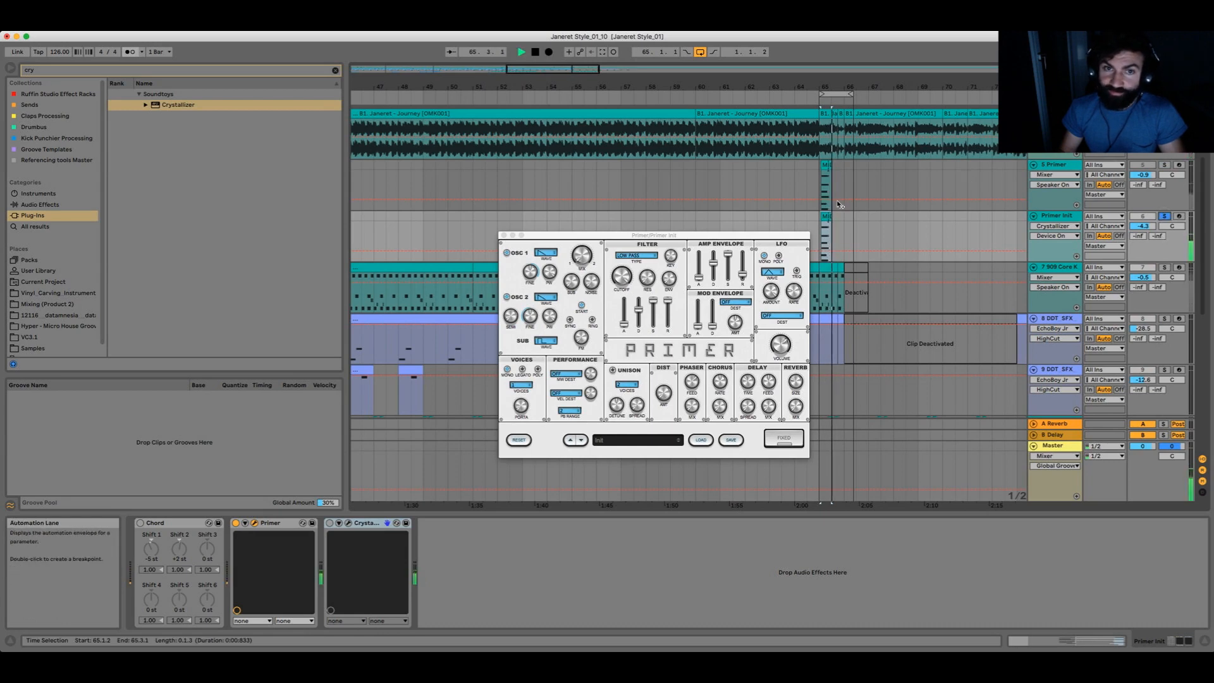
Examine Primer's Osc 1 wave options, the oscillator mix control and the Osc 2 semitone control
{"action": "left_click_drag", "start_coordinate": [614, 241], "coordinate": [612, 210]}
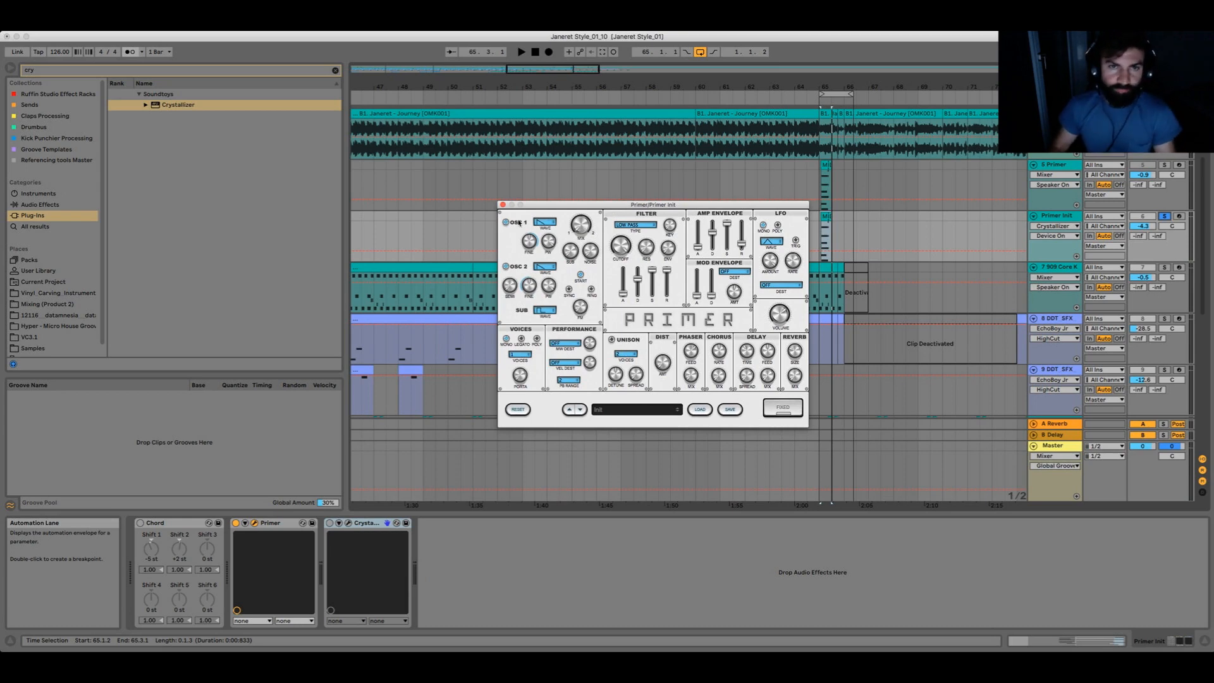
{"action": "left_click", "coordinate": [553, 226]}
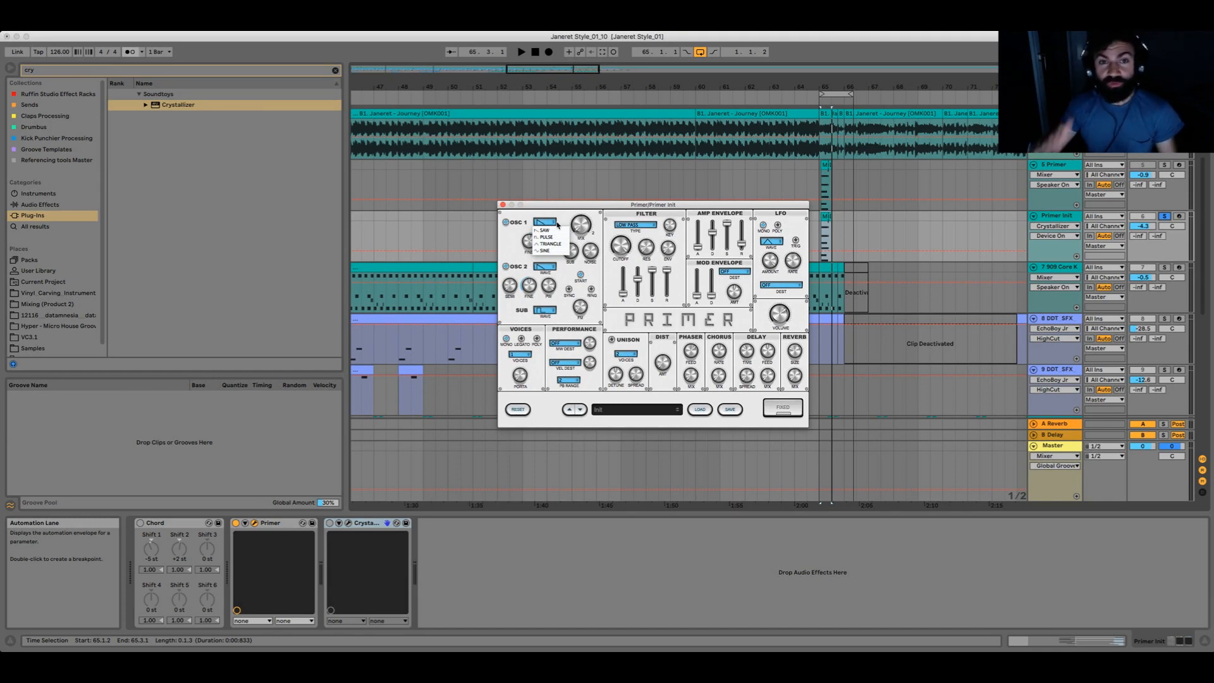
{"action": "left_click_drag", "start_coordinate": [579, 218], "coordinate": [579, 161]}
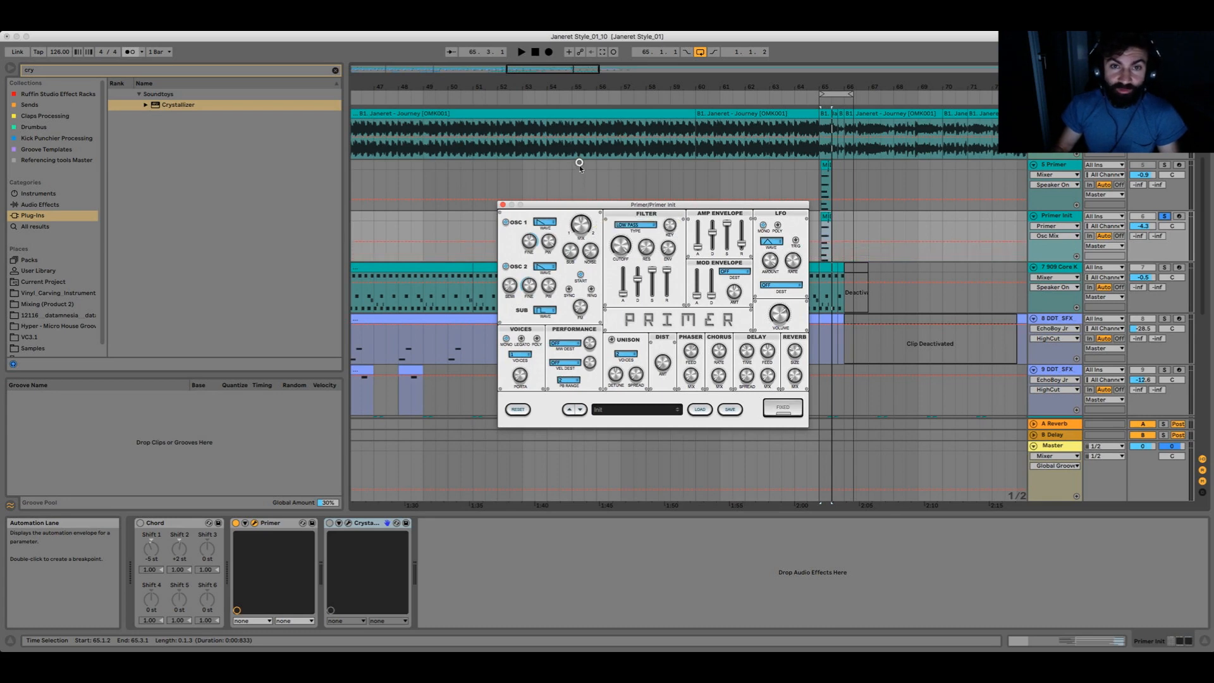
{"action": "left_click", "coordinate": [582, 224]}
{"action": "left_click", "coordinate": [582, 225]}
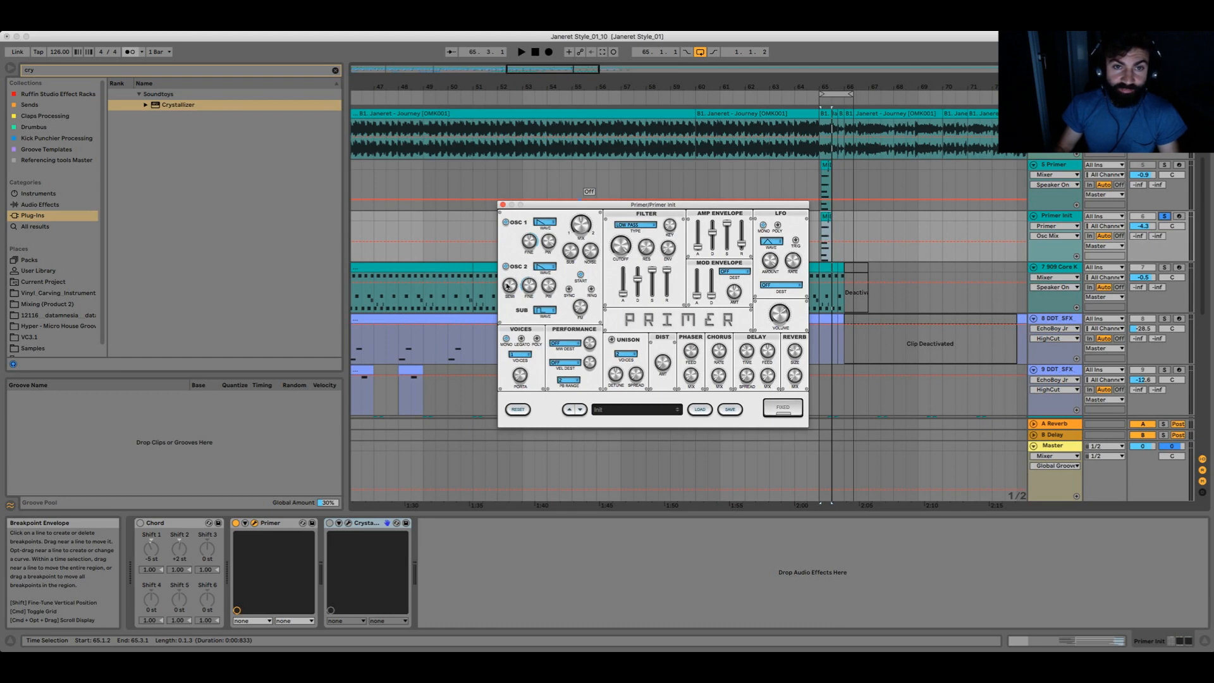
{"action": "left_click", "coordinate": [506, 290]}
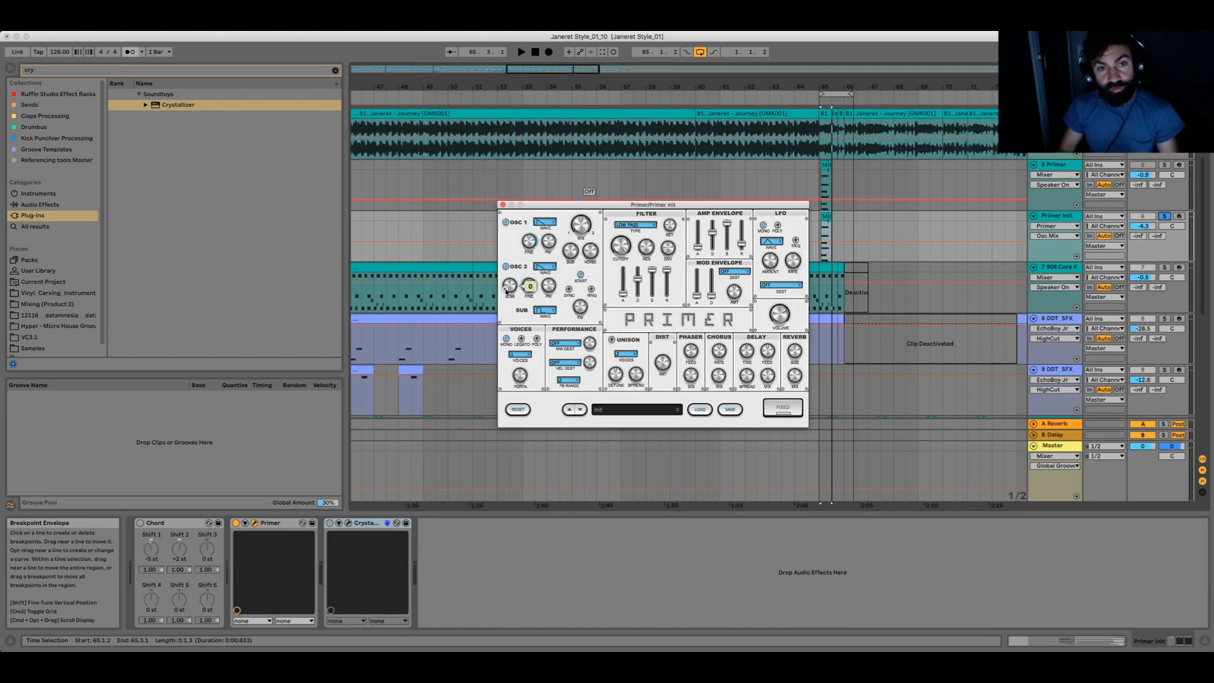
{"action": "left_click_drag", "start_coordinate": [507, 291], "coordinate": [505, 280]}
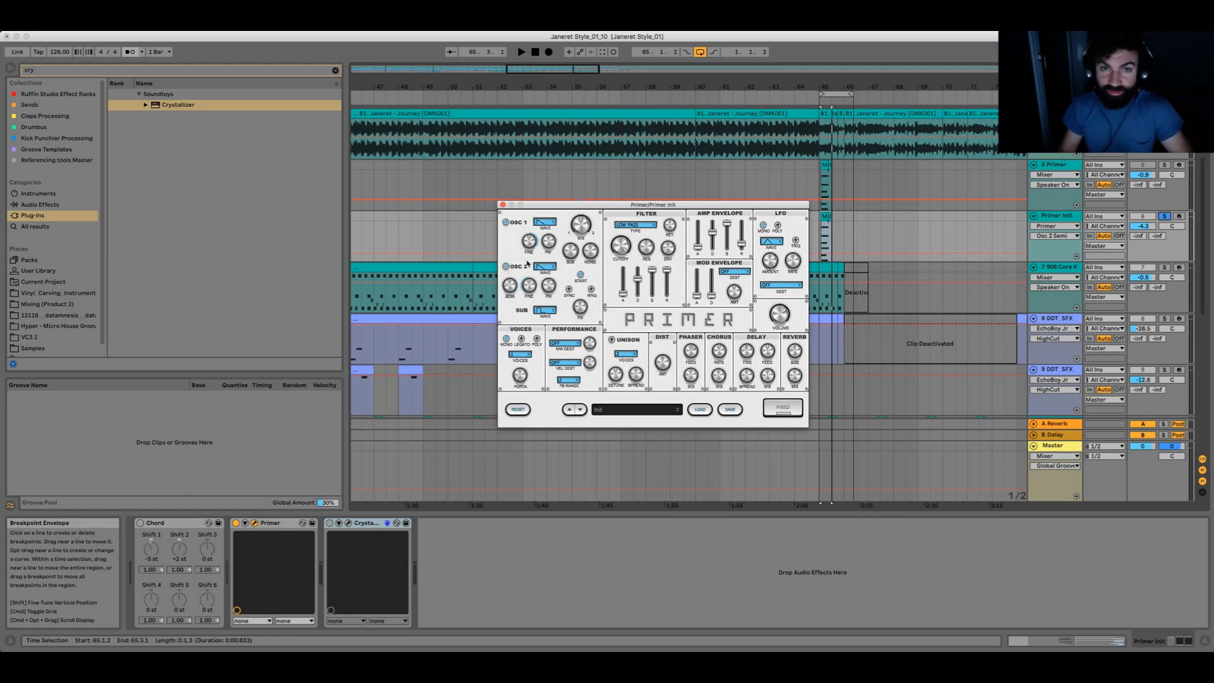
{"action": "left_click_drag", "start_coordinate": [576, 202], "coordinate": [541, 185]}
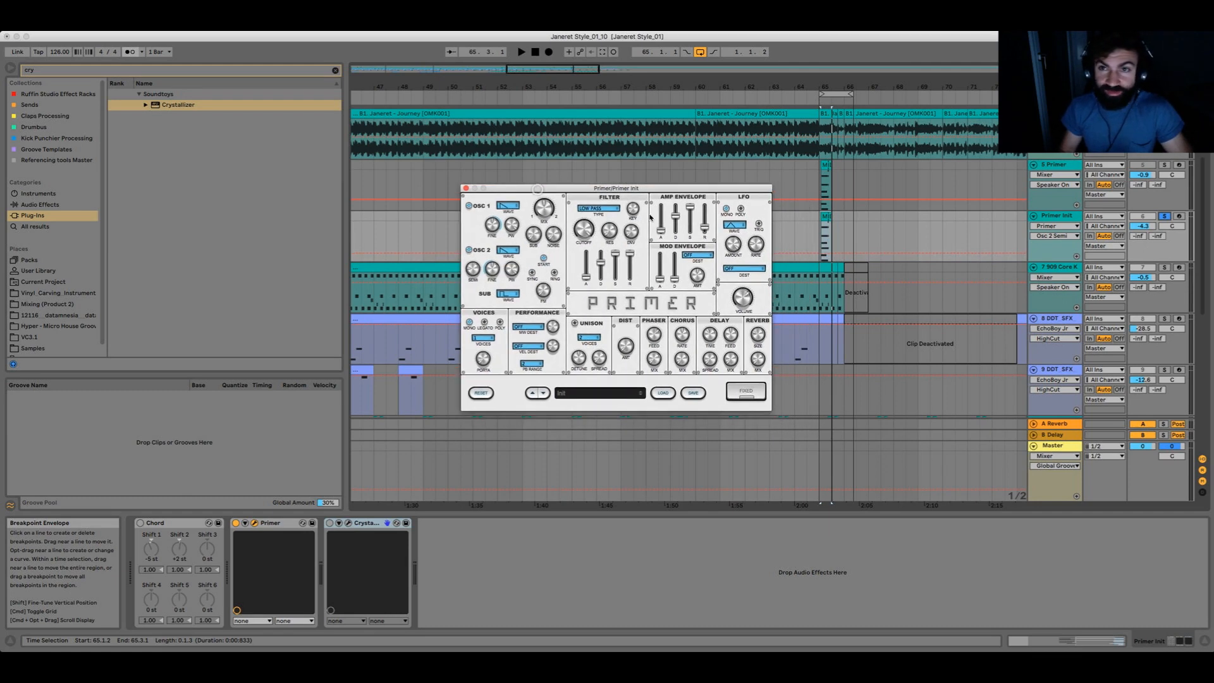
Set the arrangement loop to length 0.2.0 from 65.1.1 and audition the Primer Init track over it
{"action": "left_click", "coordinate": [843, 83]}
{"action": "left_click_drag", "start_coordinate": [843, 82], "coordinate": [807, 107]}
{"action": "left_click", "coordinate": [802, 92]}
{"action": "key", "text": "space"}
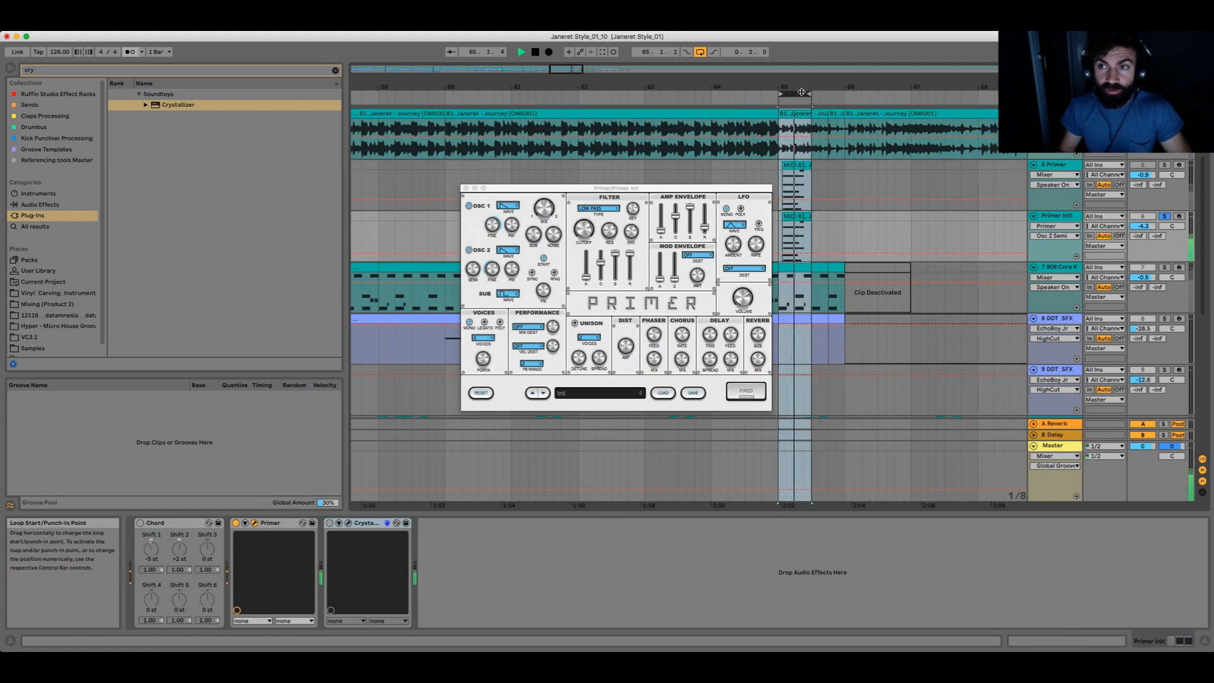
{"action": "key", "text": "space"}
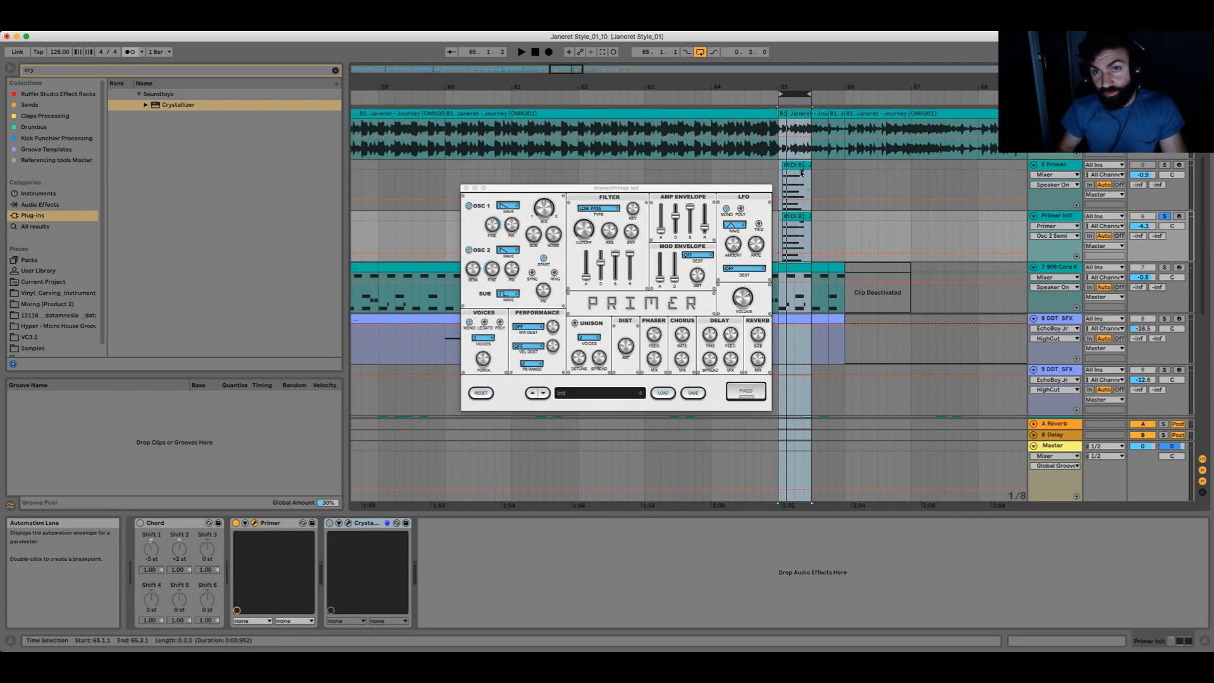
Set Primer's number of voices to 6 and adjust its main volume
{"action": "left_click", "coordinate": [492, 339]}
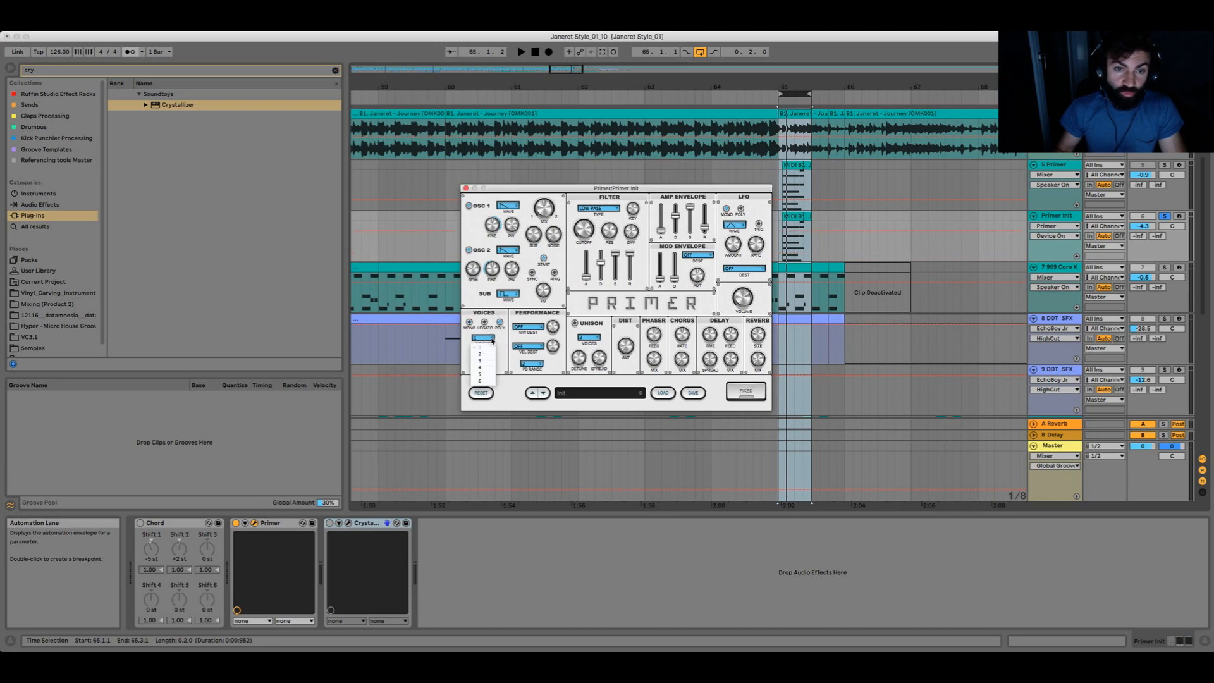
{"action": "left_click", "coordinate": [487, 382]}
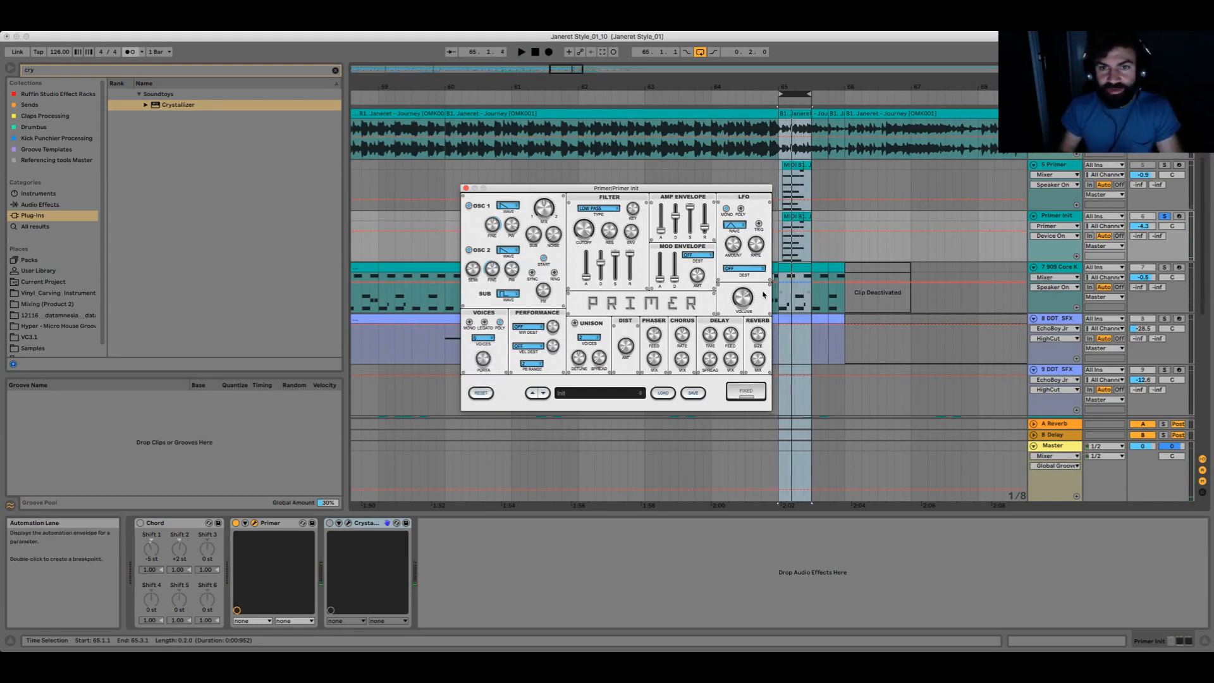
{"action": "left_click", "coordinate": [739, 305]}
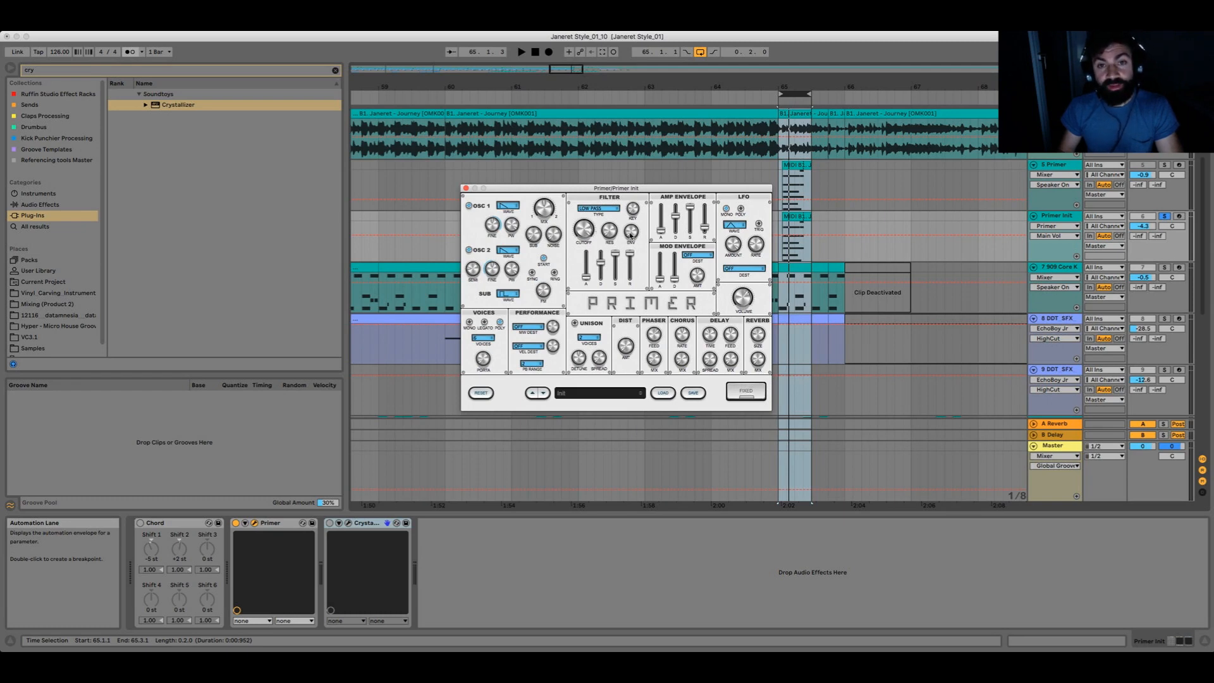
Adjust the low-pass filter's resonance and envelope amount, and lower its cutoff from fully open
{"action": "mouse_move", "coordinate": [631, 235]}
{"action": "left_mouse_down"}
{"action": "mouse_move", "coordinate": [633, 169]}
{"action": "mouse_move", "coordinate": [633, 226]}
{"action": "mouse_move", "coordinate": [613, 209]}
{"action": "mouse_move", "coordinate": [614, 235]}
{"action": "left_mouse_up"}
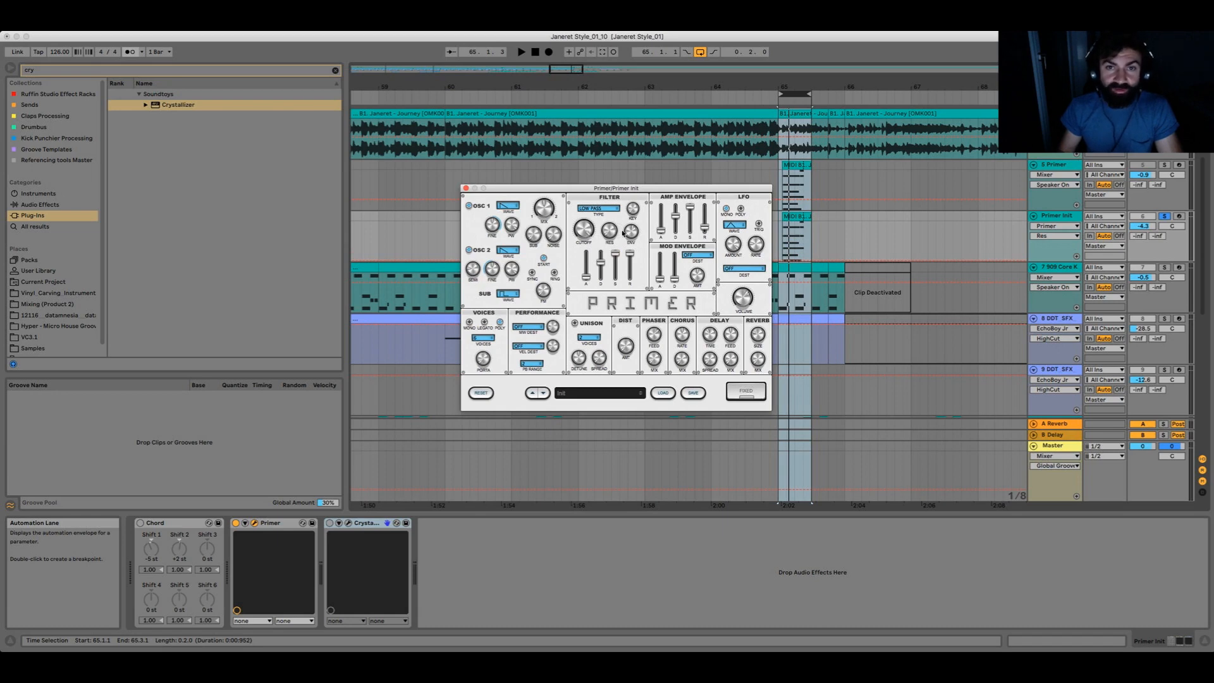
{"action": "left_click", "coordinate": [632, 231]}
{"action": "left_click", "coordinate": [592, 233]}
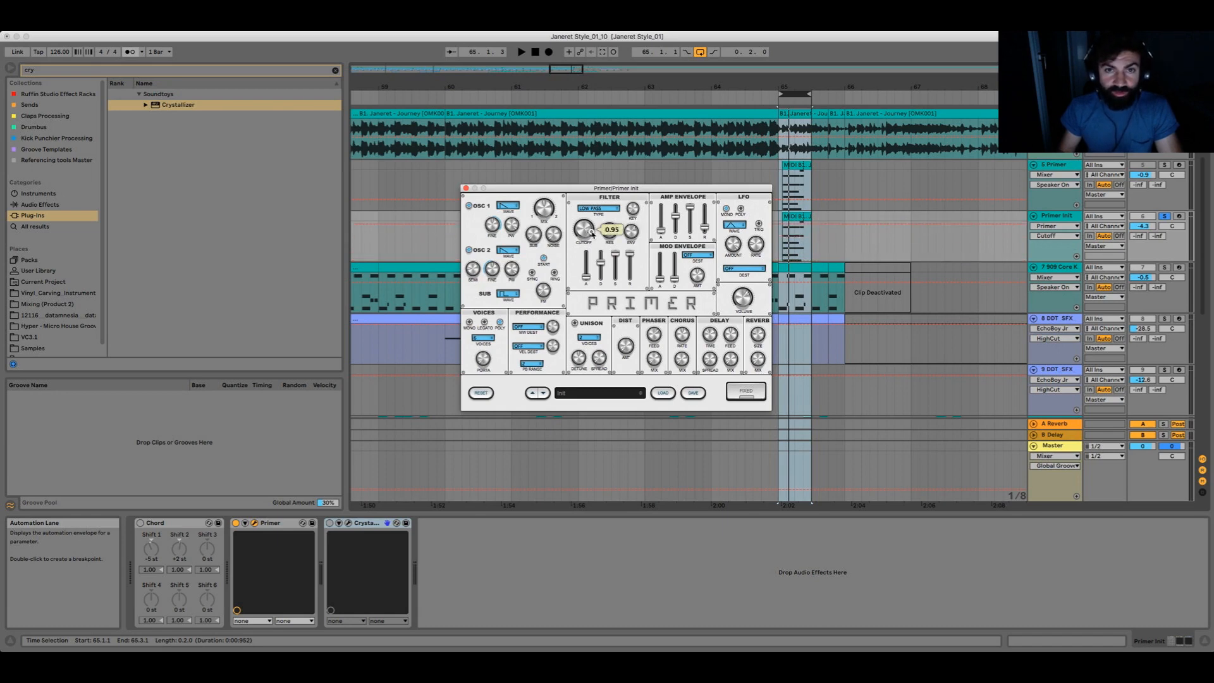
{"action": "mouse_move", "coordinate": [592, 232]}
{"action": "left_mouse_down"}
{"action": "mouse_move", "coordinate": [592, 303]}
{"action": "mouse_move", "coordinate": [585, 238]}
{"action": "left_mouse_up"}
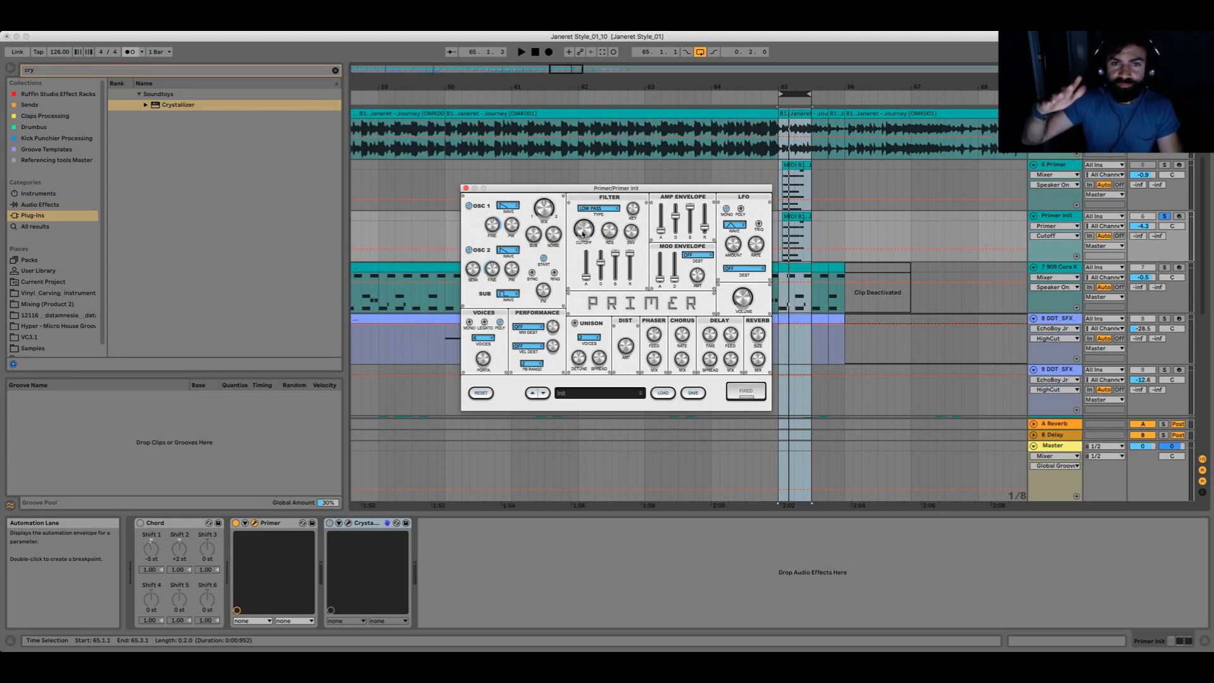
{"action": "left_click", "coordinate": [634, 231]}
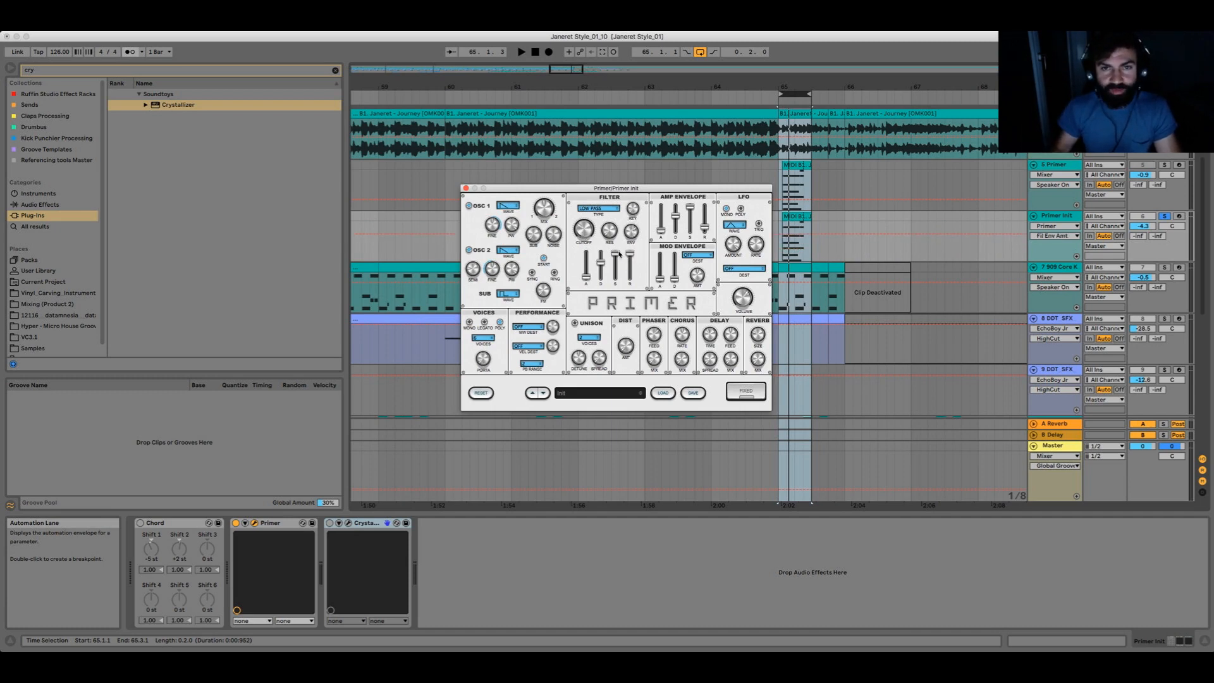
Set the filter envelope's attack to about 554 ms and tweak the cutoff and amp envelope attack during playback
{"action": "left_click_drag", "start_coordinate": [618, 254], "coordinate": [588, 268]}
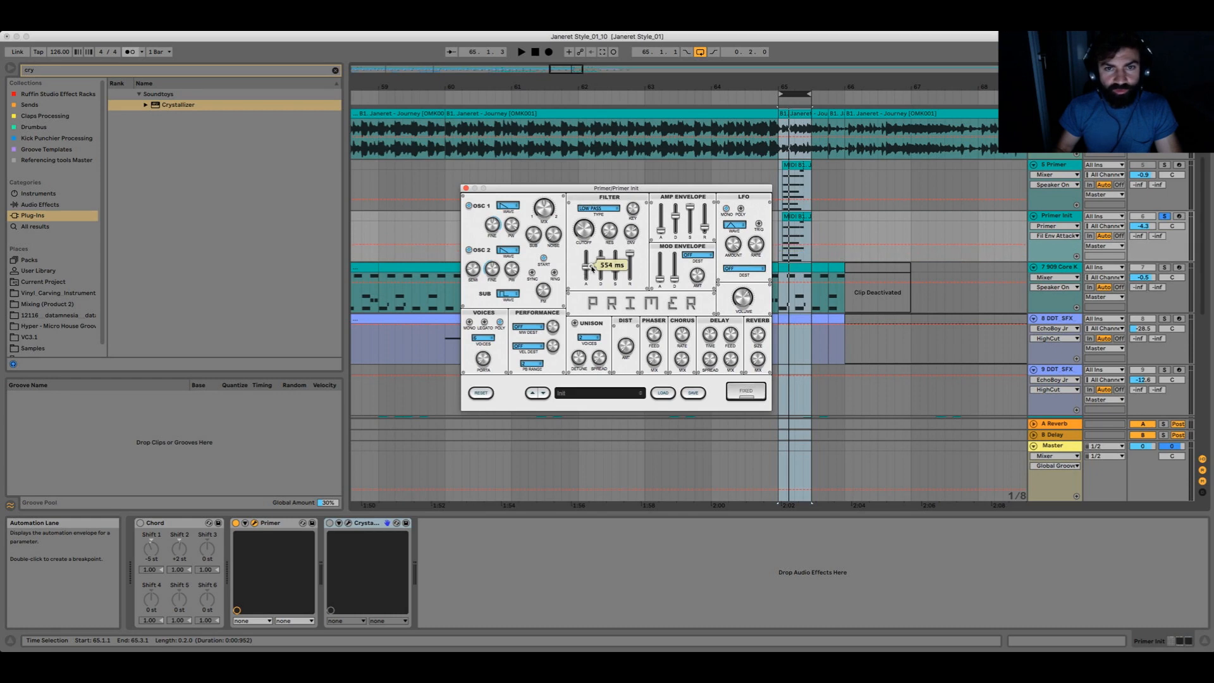
{"action": "key", "text": "space"}
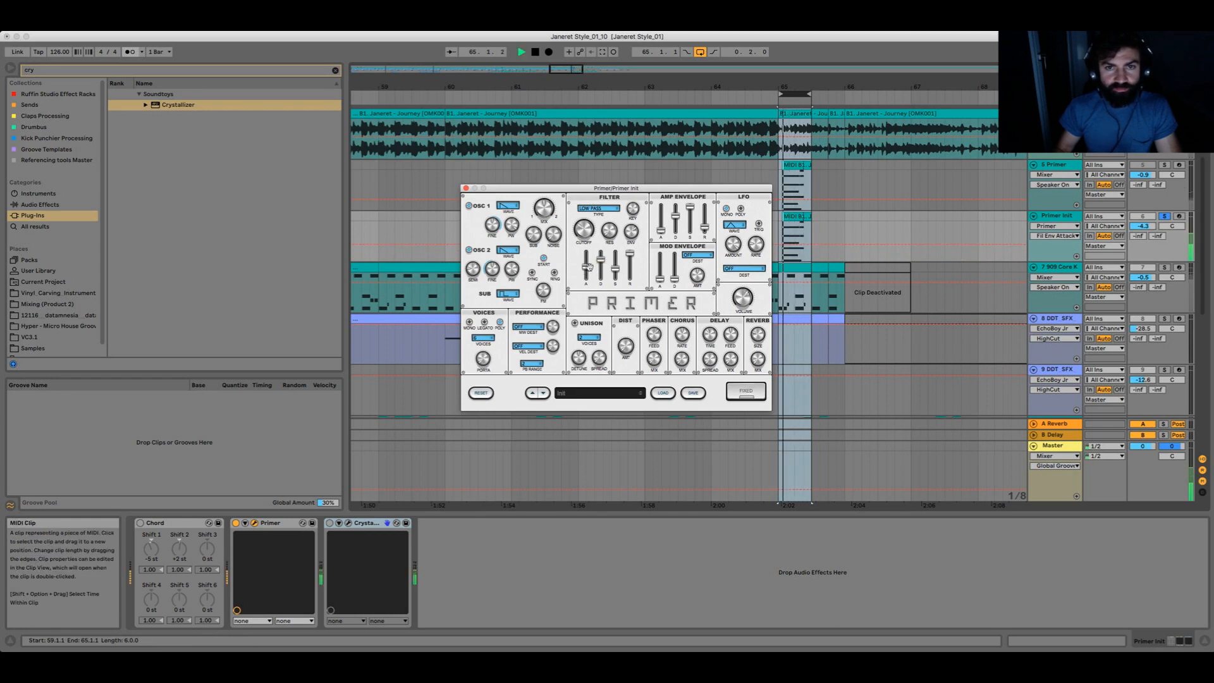
{"action": "left_click_drag", "start_coordinate": [584, 225], "coordinate": [664, 228]}
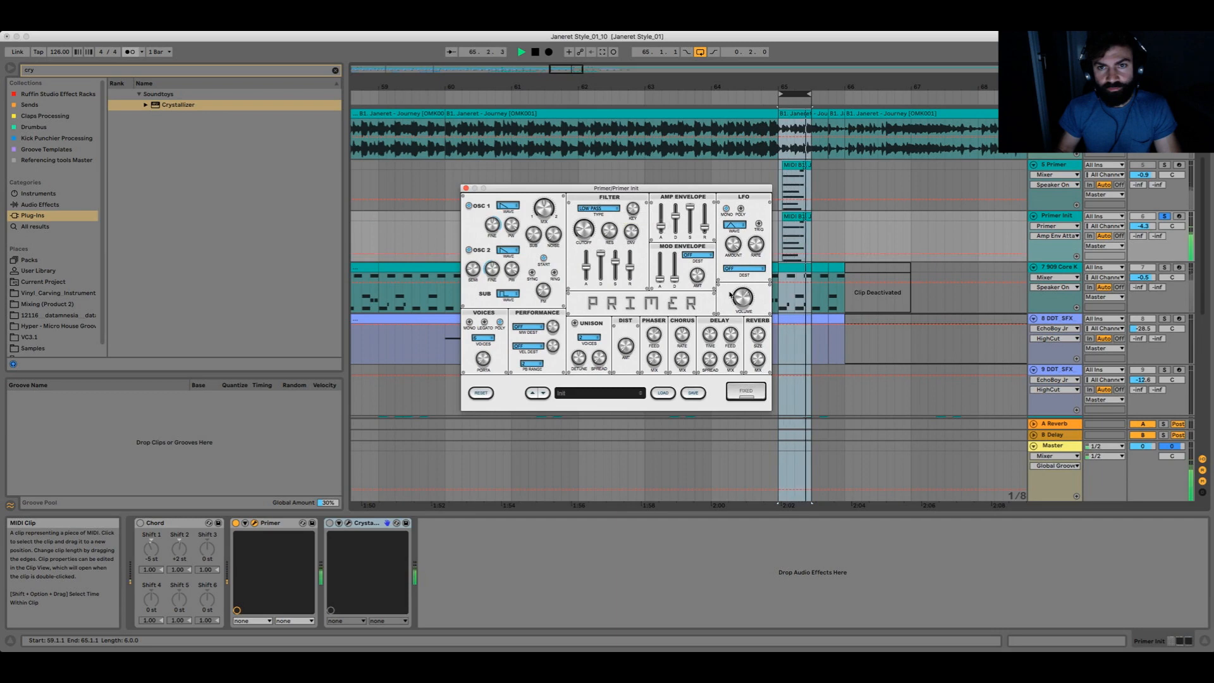
Fine-tune Primer's main volume and filter envelope release, and set the amp envelope release to about 338 ms
{"action": "left_click_drag", "start_coordinate": [740, 293], "coordinate": [738, 284]}
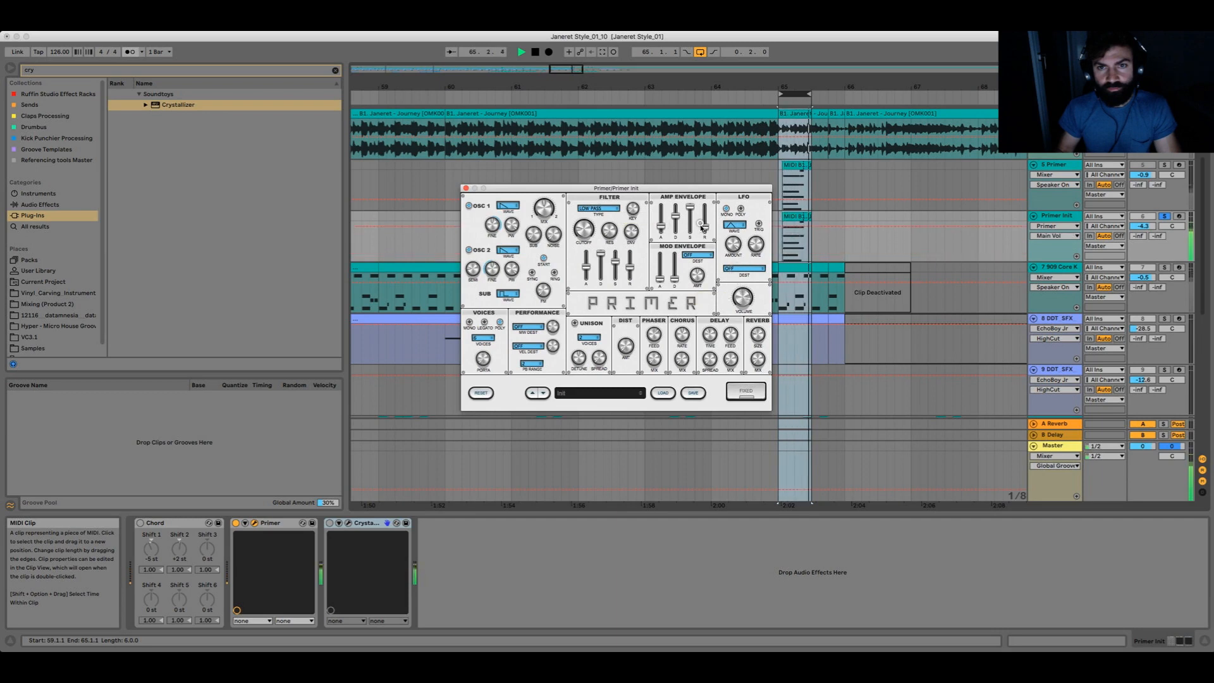
{"action": "left_click_drag", "start_coordinate": [703, 228], "coordinate": [706, 226]}
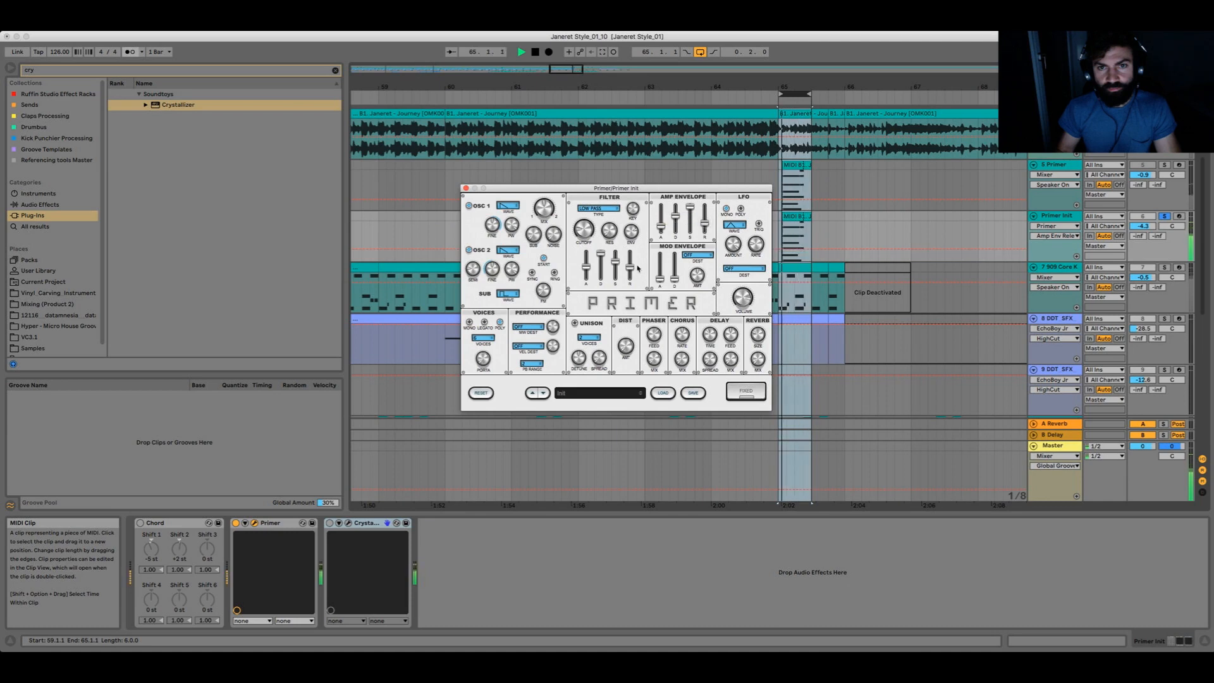
{"action": "left_click_drag", "start_coordinate": [634, 268], "coordinate": [634, 258]}
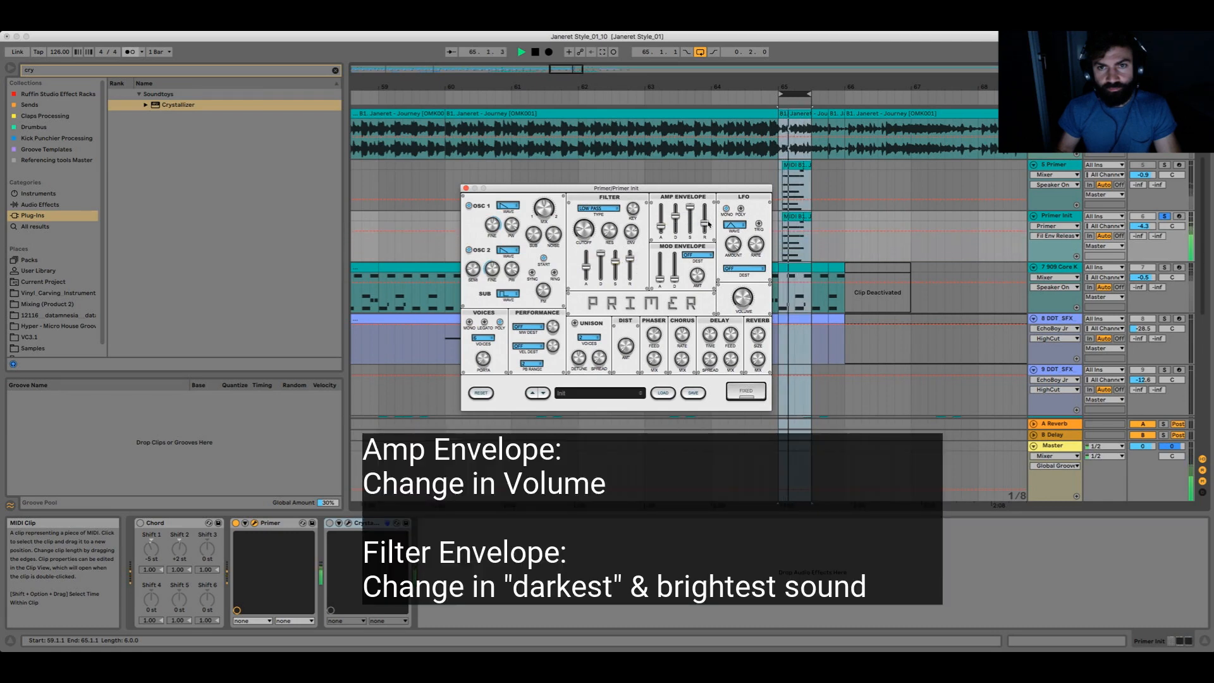
{"action": "left_click_drag", "start_coordinate": [707, 225], "coordinate": [705, 227]}
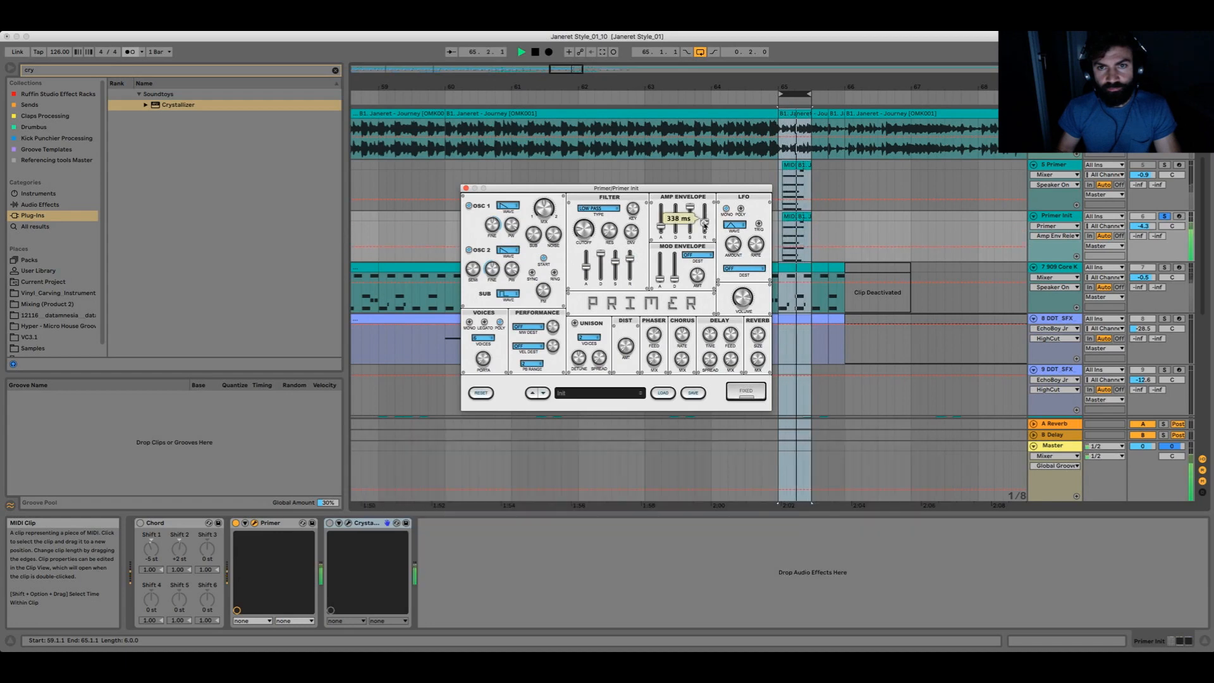
{"action": "key", "text": "space"}
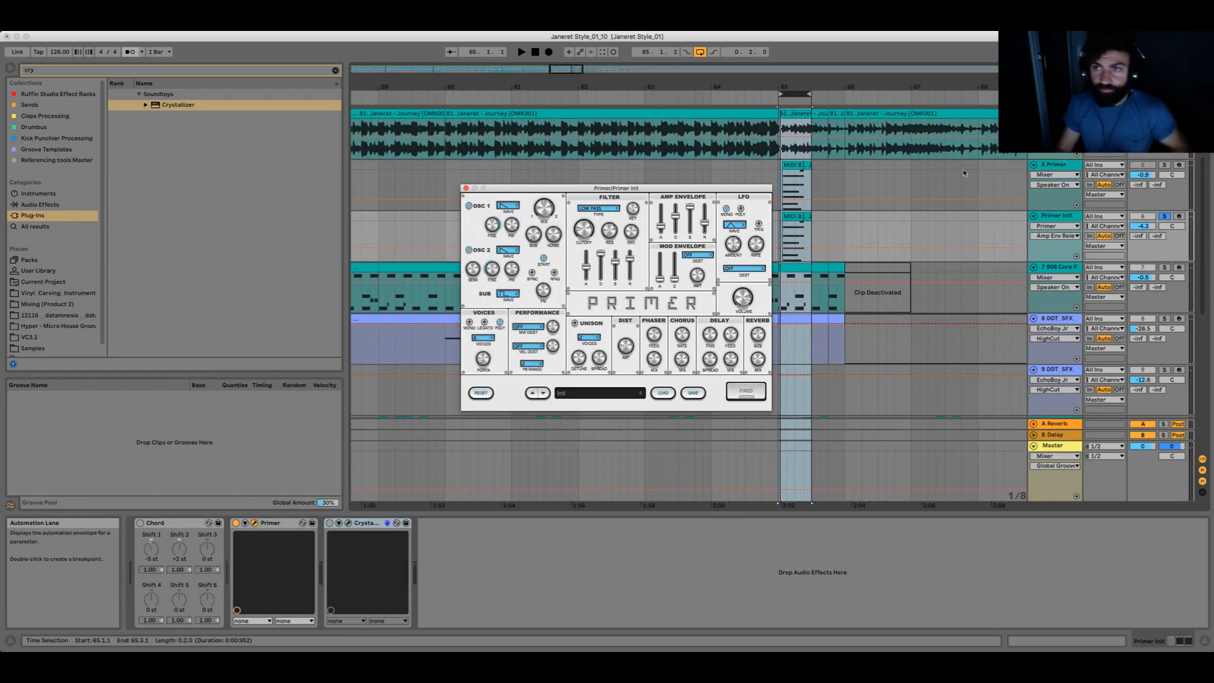
Audition the loop with Primer Init unsoloed to compare the sounds, and solo Primer Init again
{"action": "left_click", "coordinate": [1165, 217]}
{"action": "key", "text": "space"}
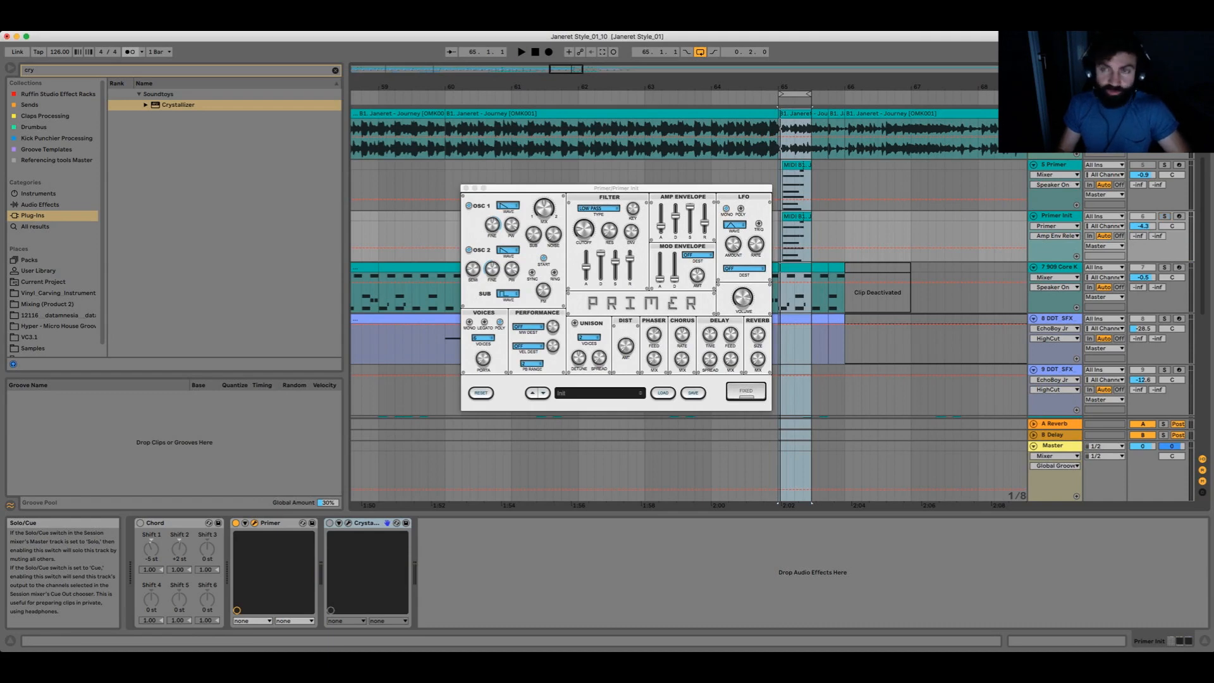
{"action": "key", "text": "space"}
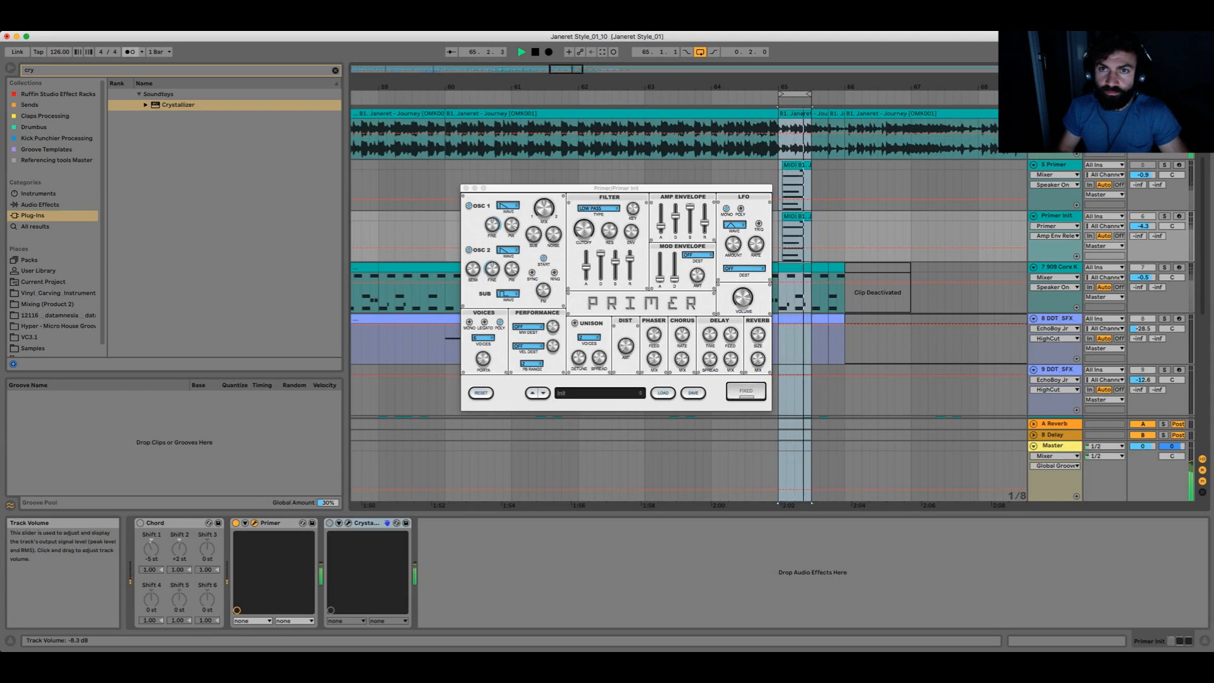
{"action": "key", "text": "space"}
{"action": "left_click", "coordinate": [1164, 217]}
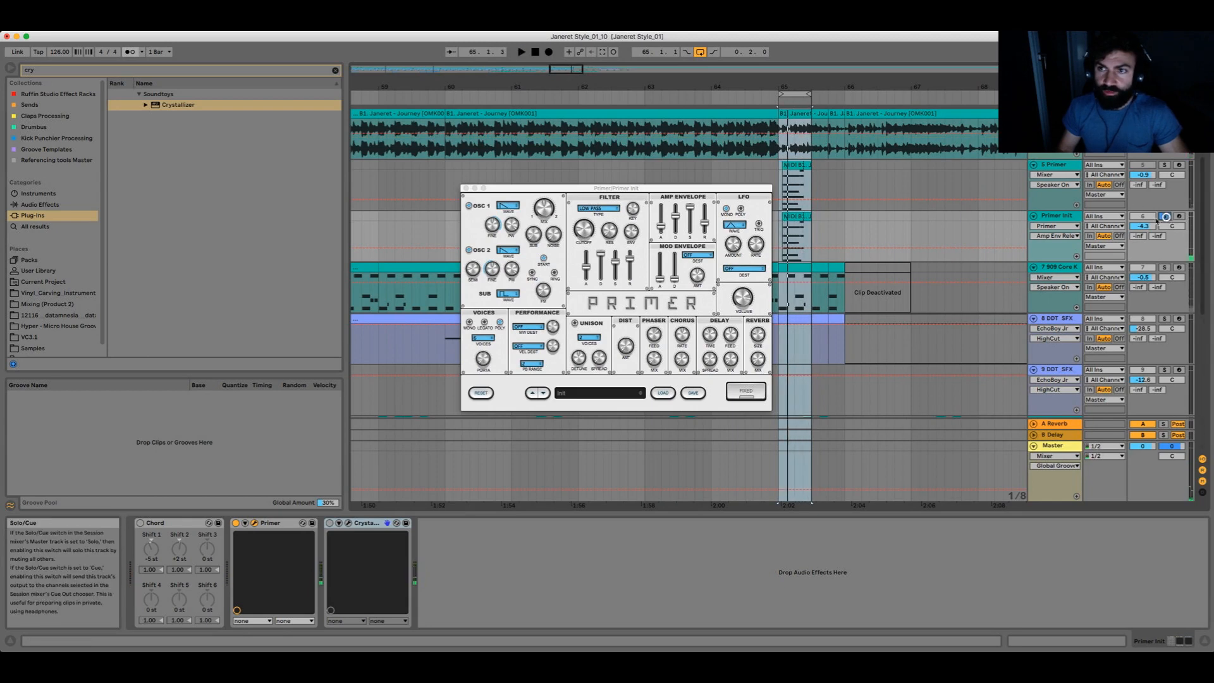
Blend in the sub oscillator during playback and set the noise level to about -23.45 dB
{"action": "key", "text": "space"}
{"action": "left_click_drag", "start_coordinate": [535, 235], "coordinate": [554, 209]}
{"action": "key", "text": "space"}
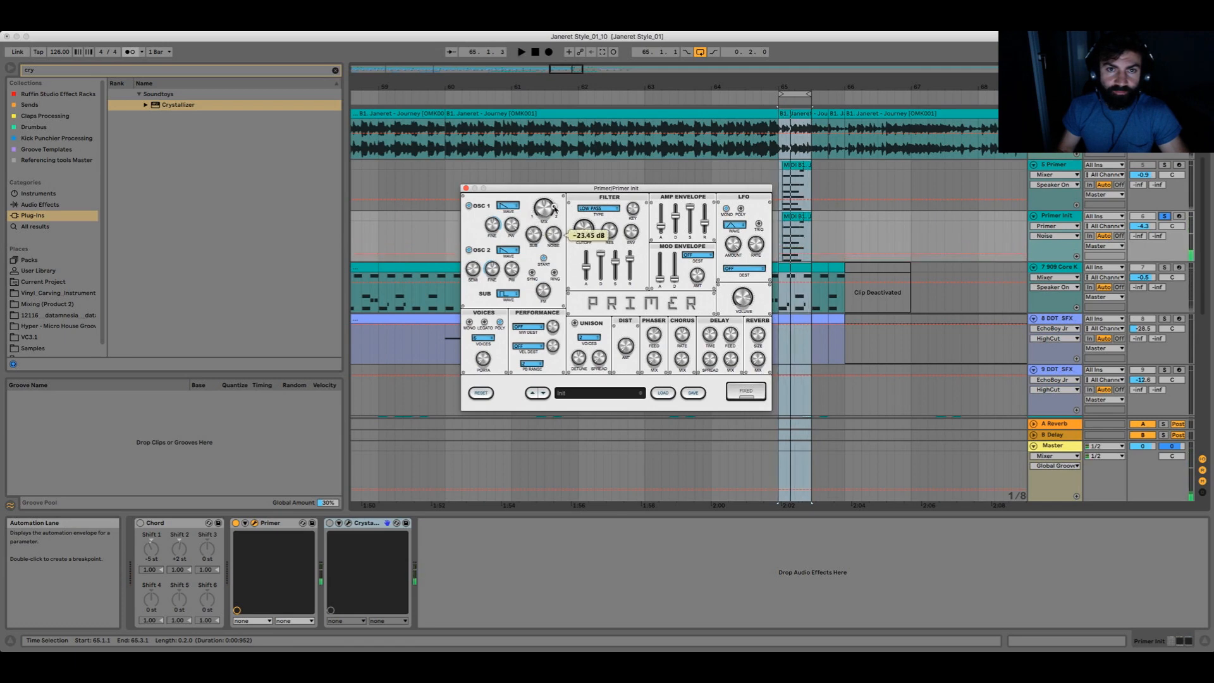
Set the sub oscillator's wave to Triangle and readjust the noise level
{"action": "left_click", "coordinate": [533, 236]}
{"action": "left_click", "coordinate": [508, 294]}
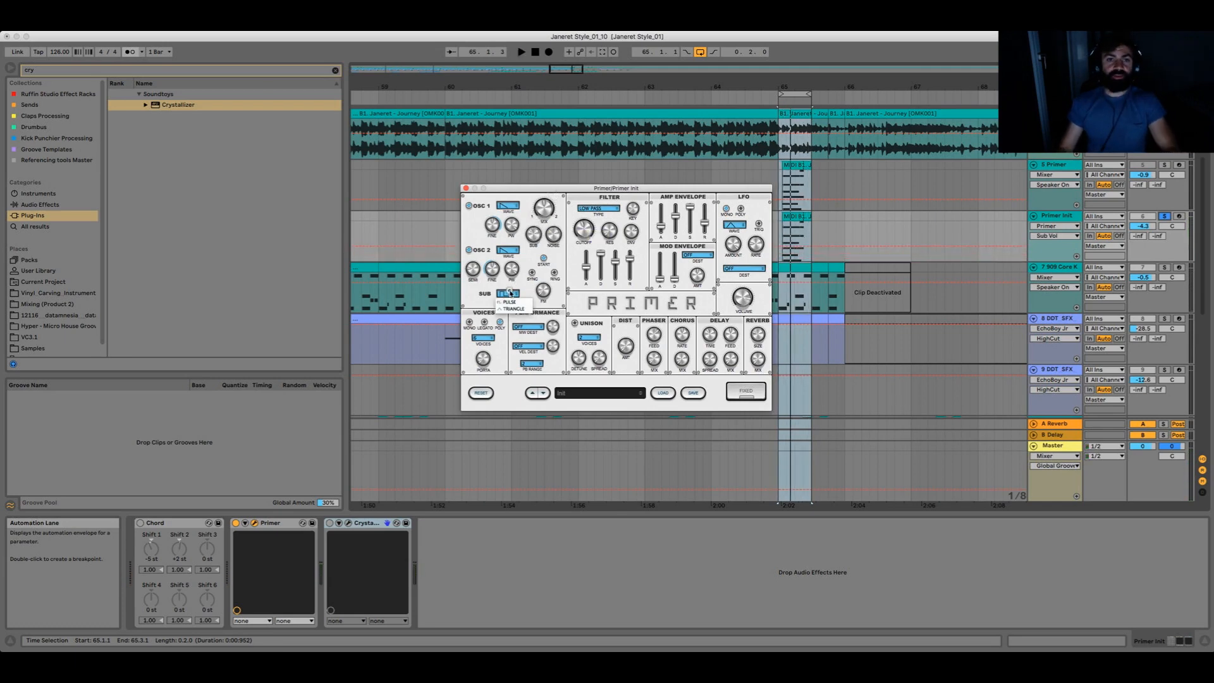
{"action": "left_click", "coordinate": [513, 309]}
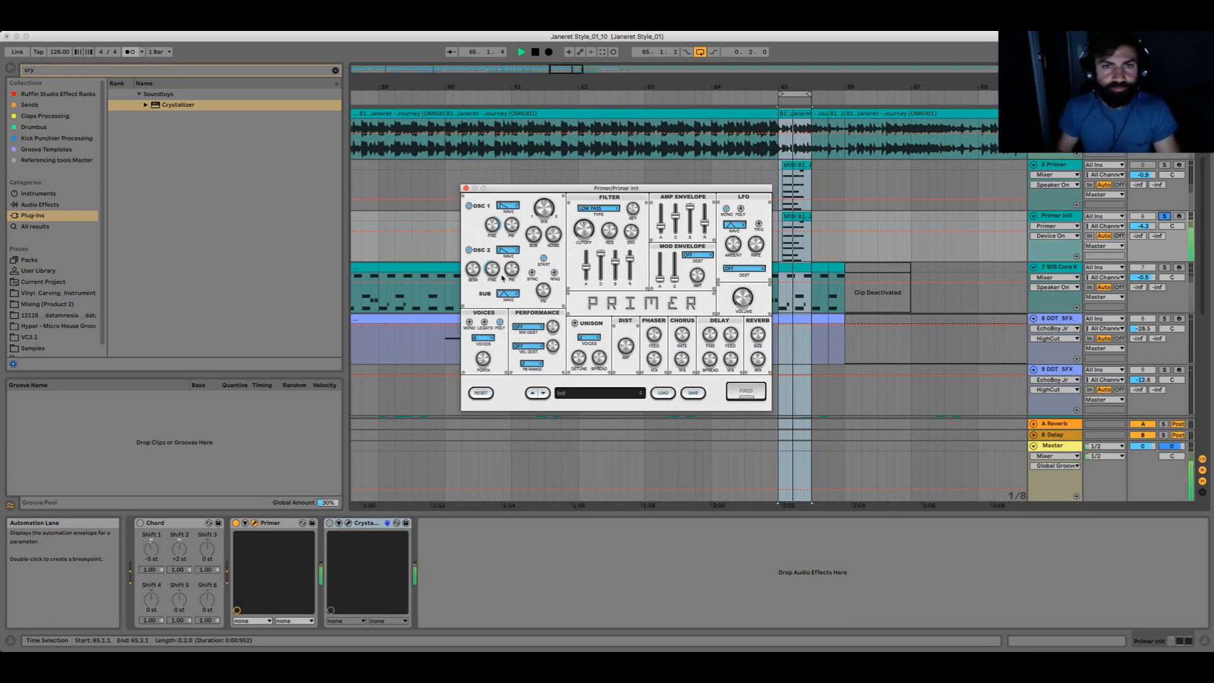
{"action": "left_click_drag", "start_coordinate": [556, 237], "coordinate": [554, 214]}
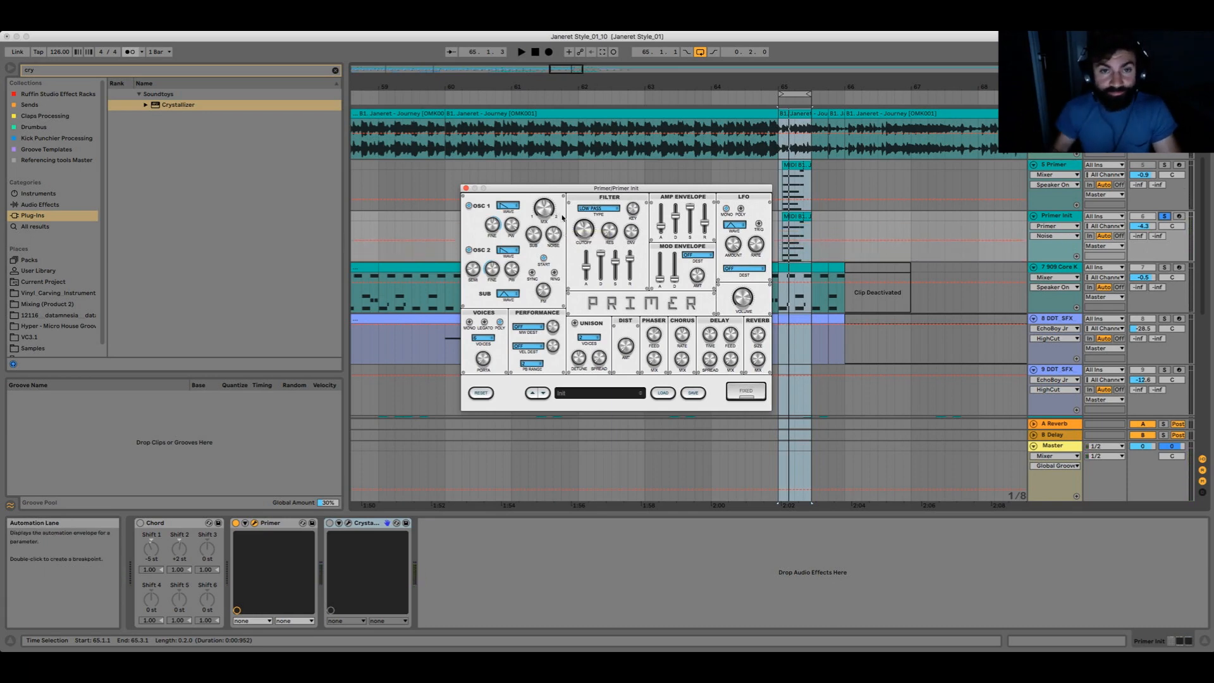
Readjust Primer's noise level while the loop plays, and stop playback
{"action": "key", "text": "space"}
{"action": "left_click_drag", "start_coordinate": [556, 235], "coordinate": [557, 242]}
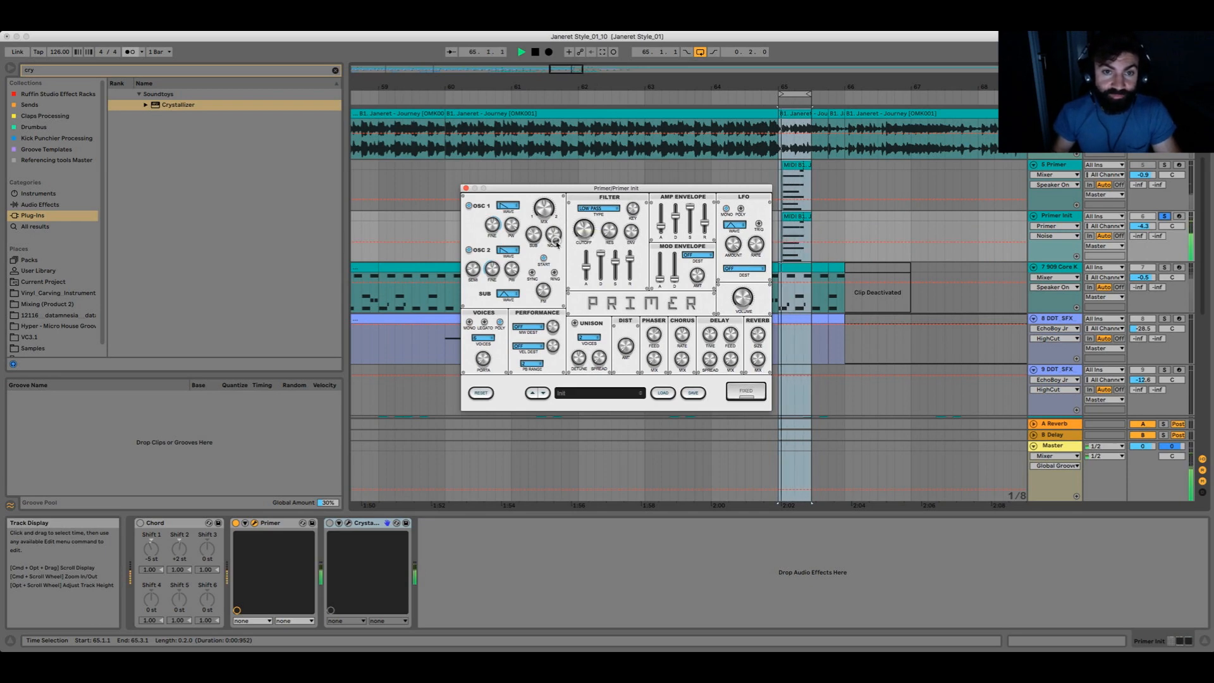
{"action": "key", "text": "space"}
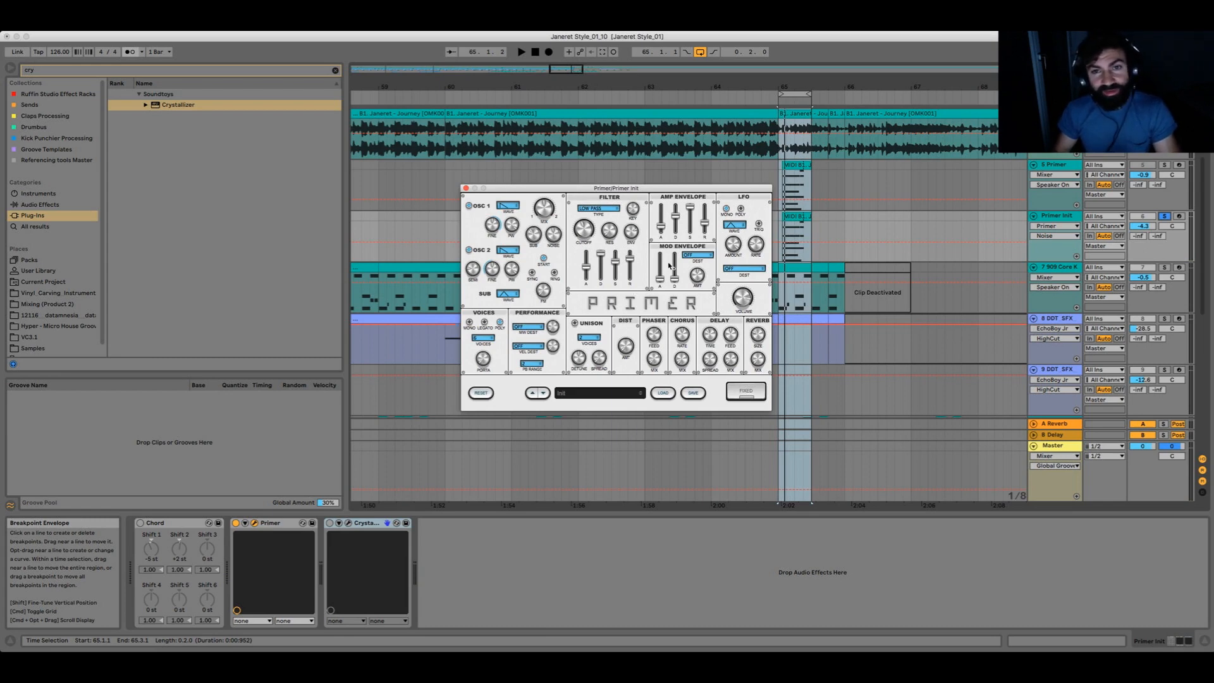
Enable Primer's unison section and choose 2 voices
{"action": "left_click", "coordinate": [575, 324]}
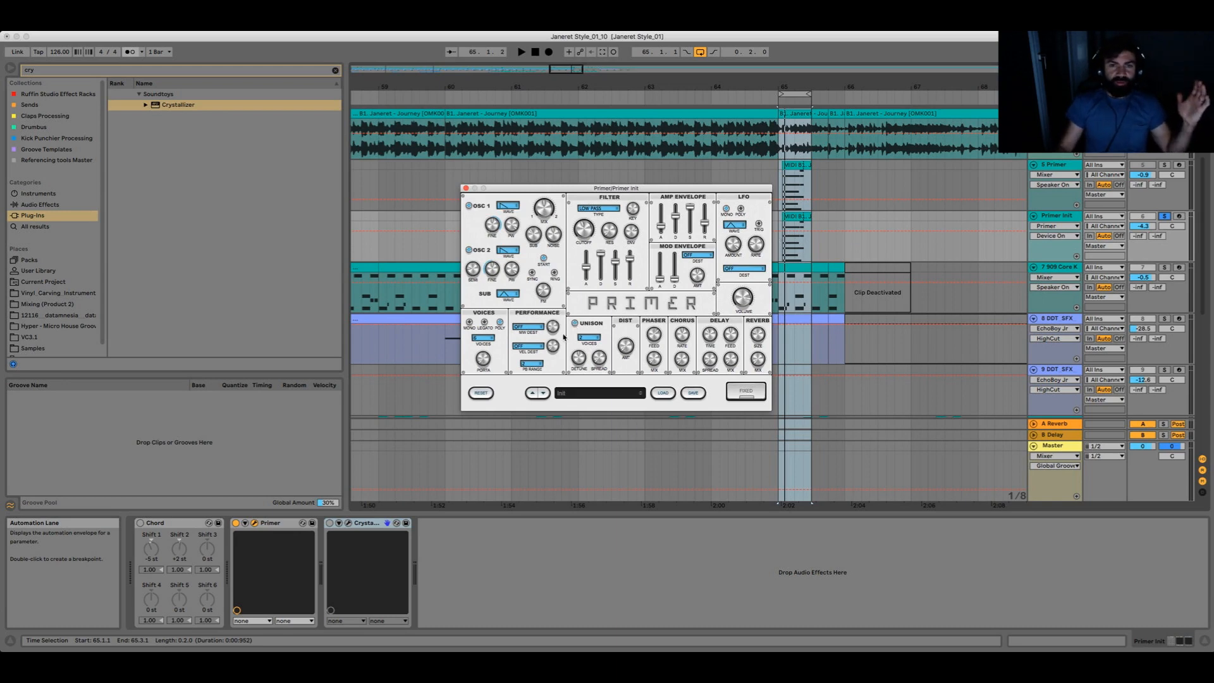
{"action": "left_click", "coordinate": [587, 338]}
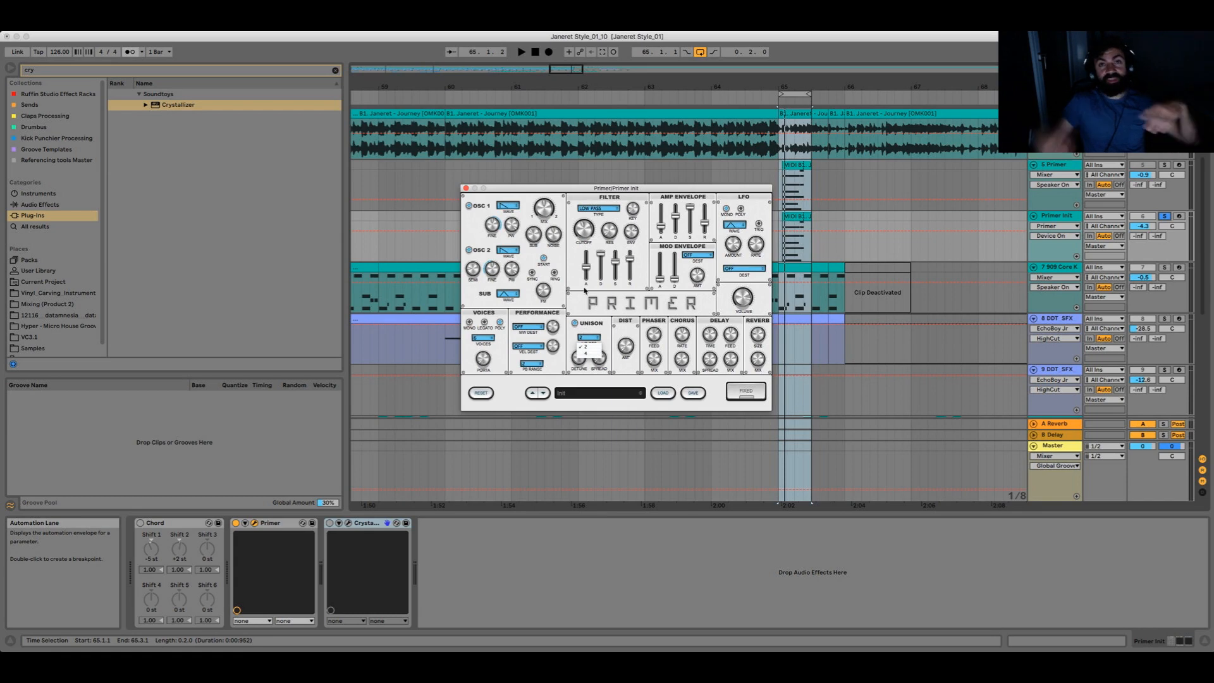
{"action": "left_click", "coordinate": [587, 347]}
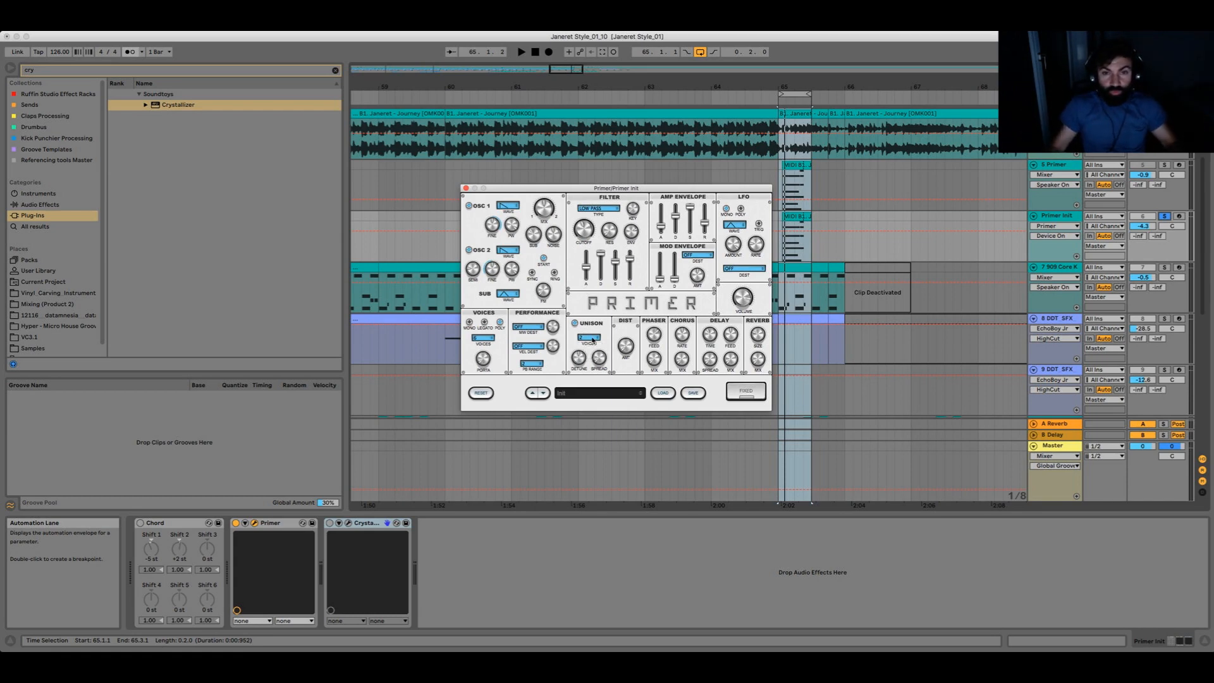
{"action": "left_click", "coordinate": [592, 339]}
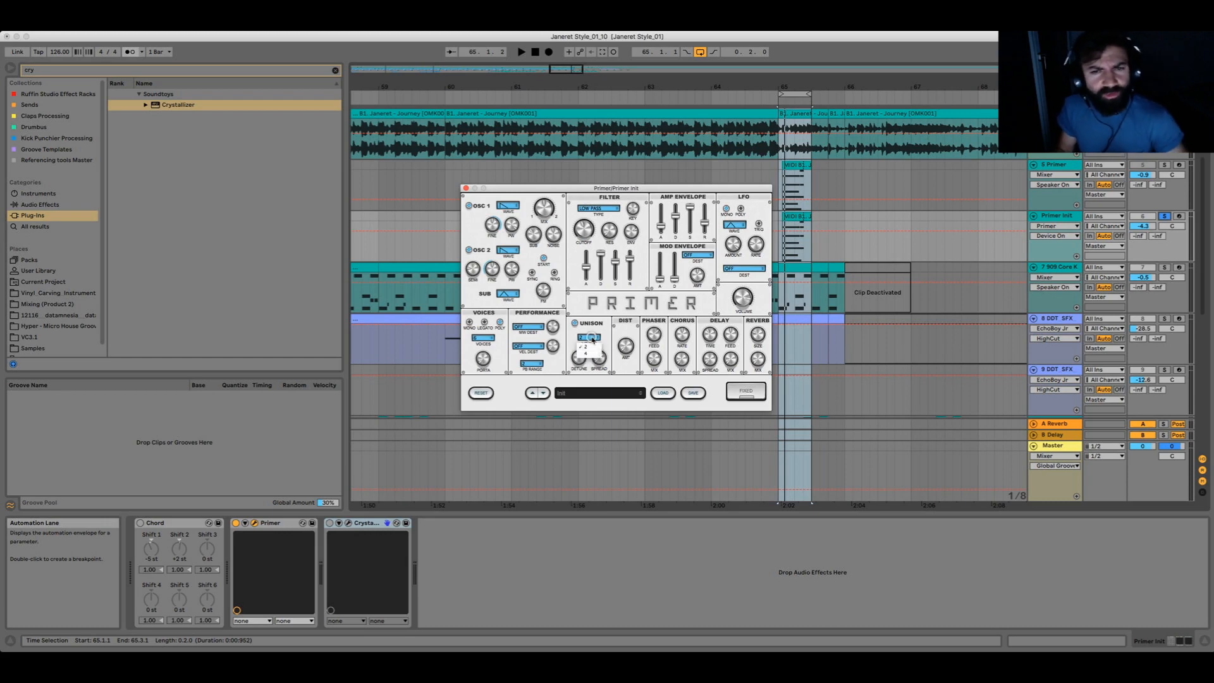
{"action": "left_click", "coordinate": [595, 344]}
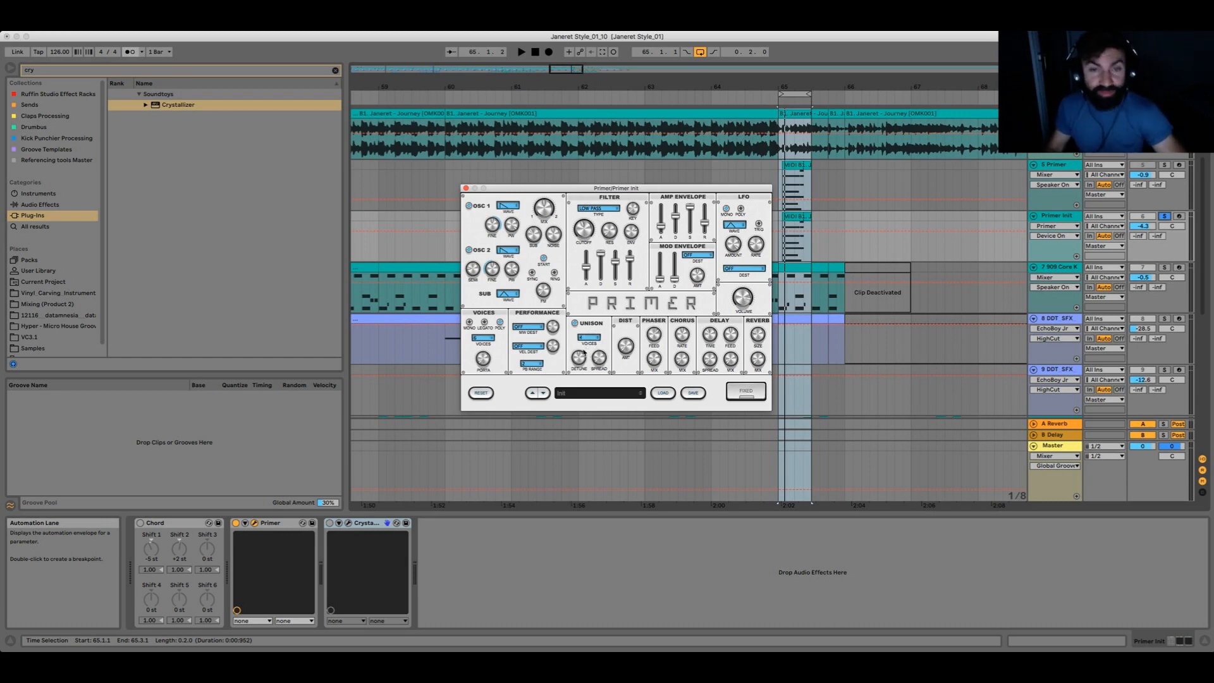
Adjust the unison detune to around 0.07 during playback and lower Primer's main volume
{"action": "key", "text": "space"}
{"action": "left_click_drag", "start_coordinate": [582, 360], "coordinate": [580, 387]}
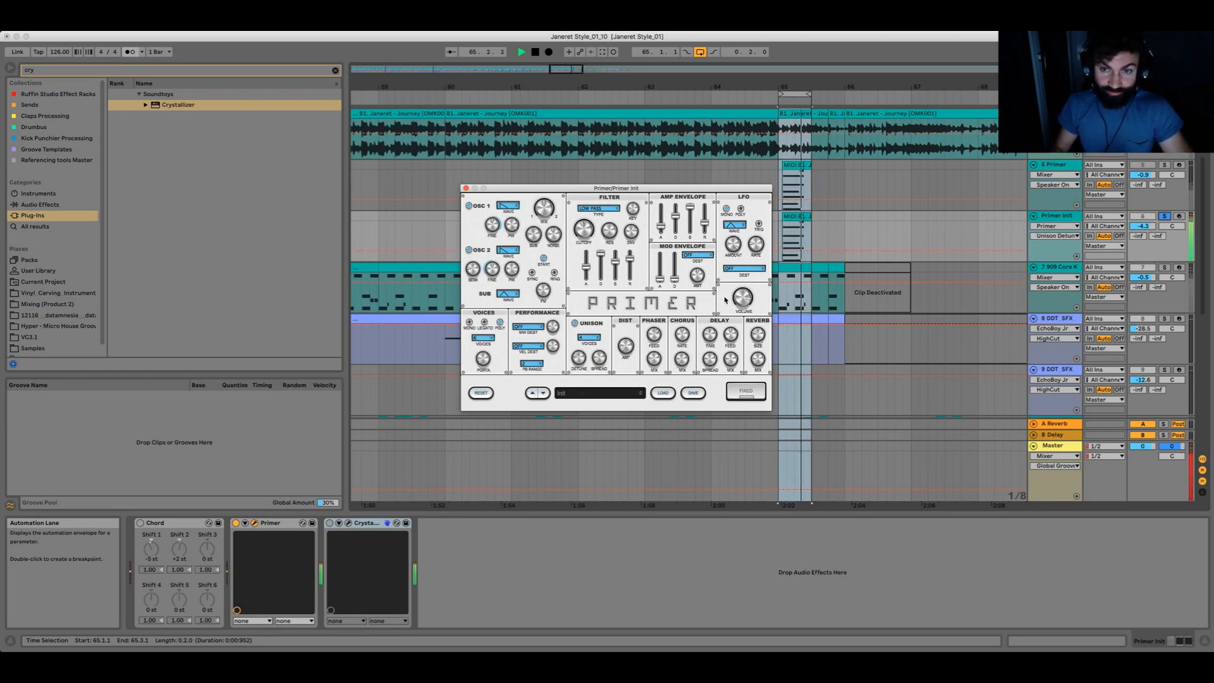
{"action": "left_click_drag", "start_coordinate": [737, 303], "coordinate": [738, 336]}
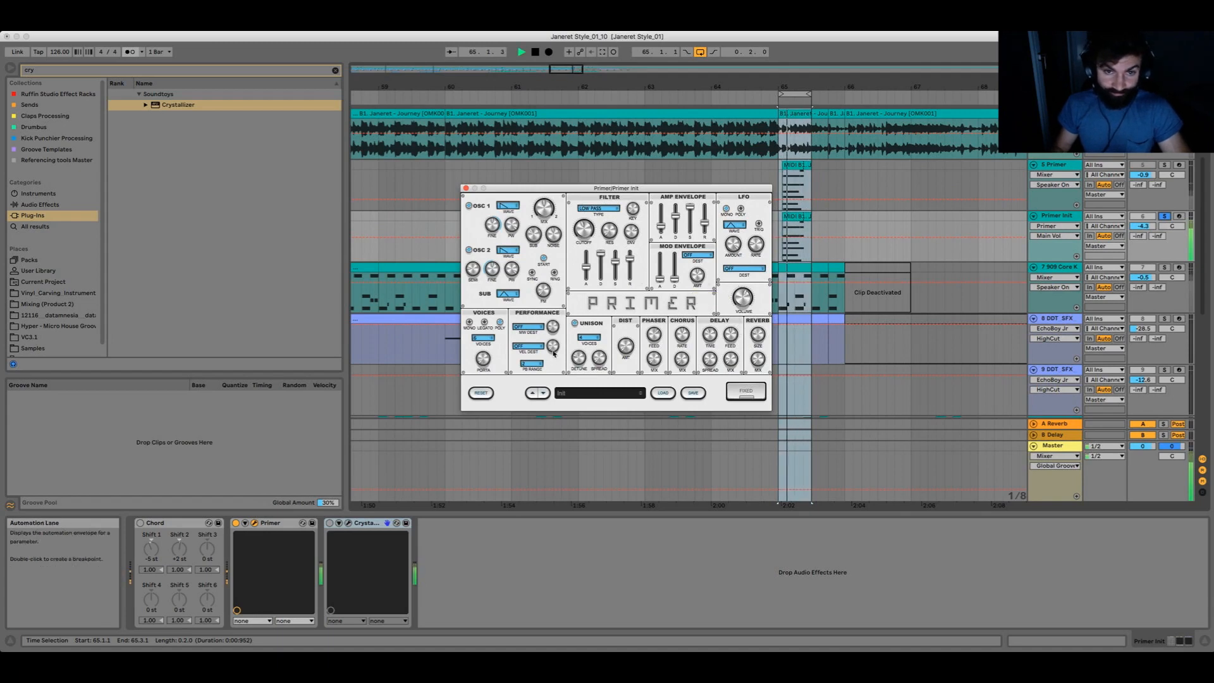
{"action": "left_click", "coordinate": [580, 359]}
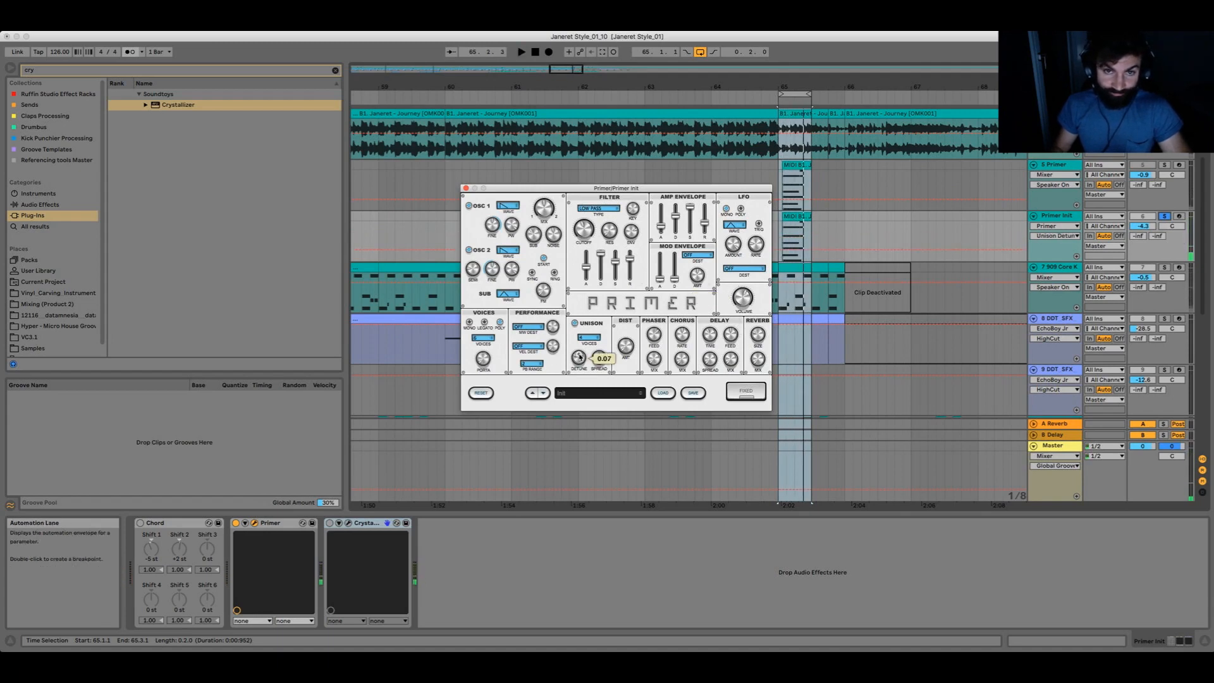
{"action": "key", "text": "space"}
{"action": "mouse_move", "coordinate": [592, 358]}
{"action": "left_mouse_down"}
{"action": "mouse_move", "coordinate": [609, 284]}
{"action": "mouse_move", "coordinate": [604, 357]}
{"action": "mouse_move", "coordinate": [579, 346]}
{"action": "left_mouse_up"}
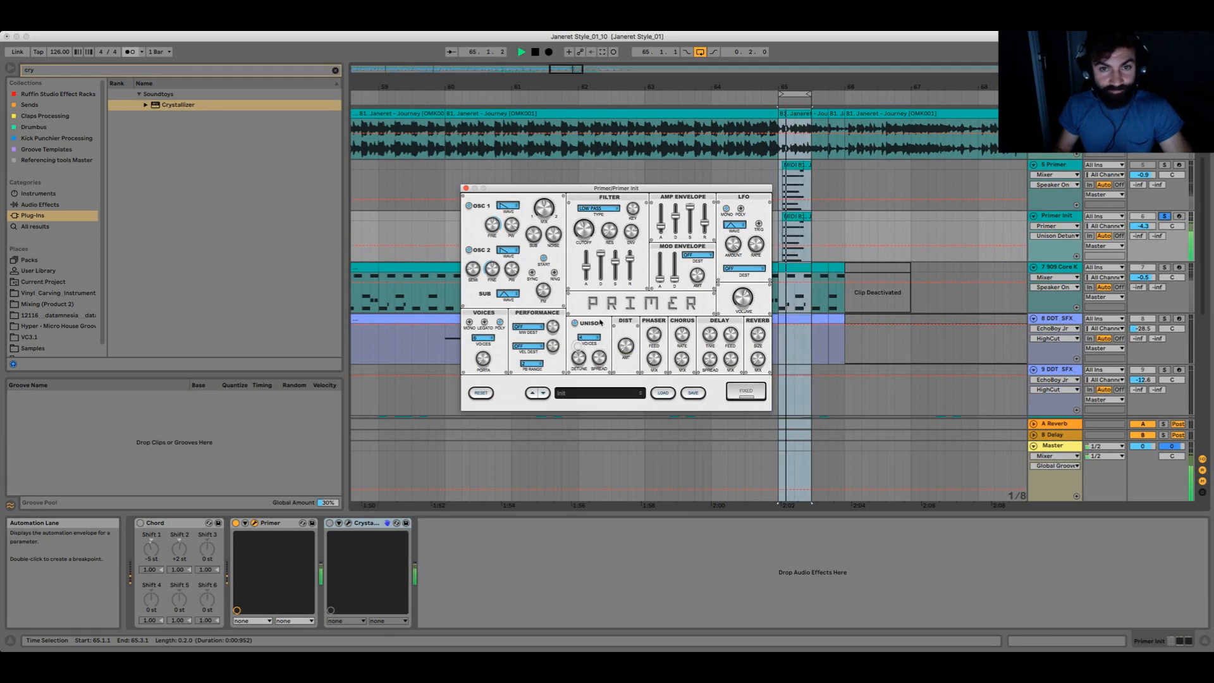
Set Primer's main volume to about -1.65 dB and fine-tune the amp envelope, including its release
{"action": "key", "text": "space"}
{"action": "mouse_move", "coordinate": [677, 217]}
{"action": "left_mouse_down"}
{"action": "mouse_move", "coordinate": [665, 229]}
{"action": "mouse_move", "coordinate": [666, 218]}
{"action": "left_mouse_up"}
{"action": "left_click", "coordinate": [750, 290]}
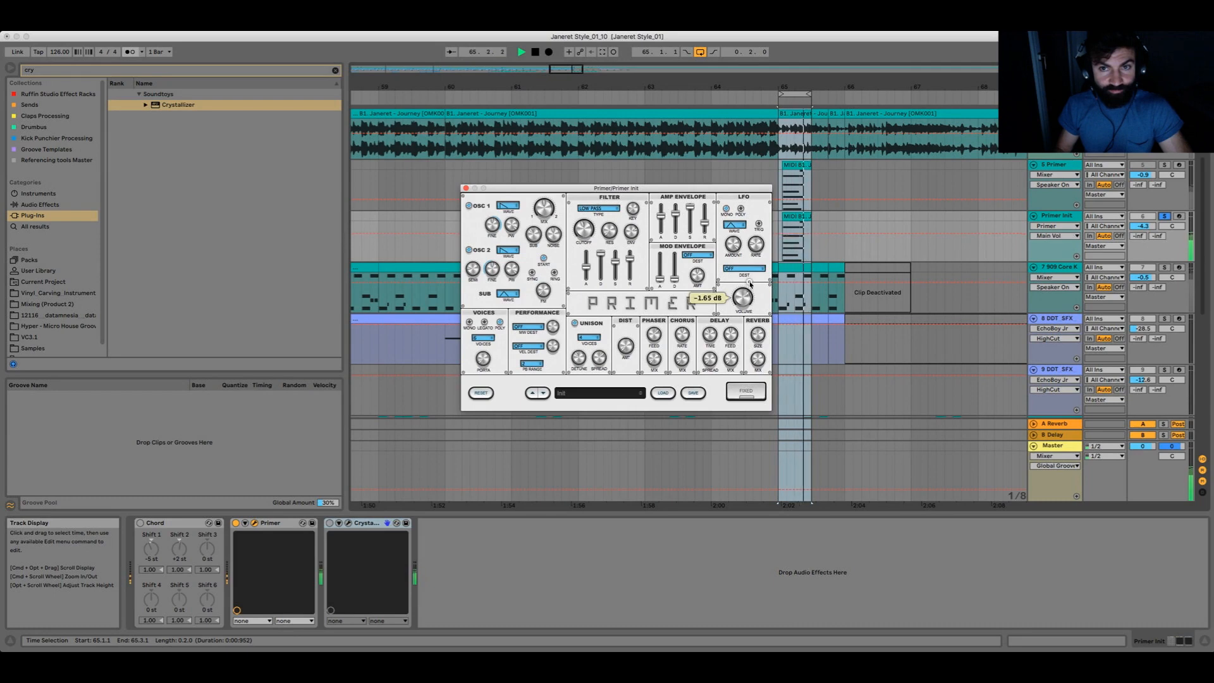
{"action": "left_click_drag", "start_coordinate": [705, 223], "coordinate": [705, 216]}
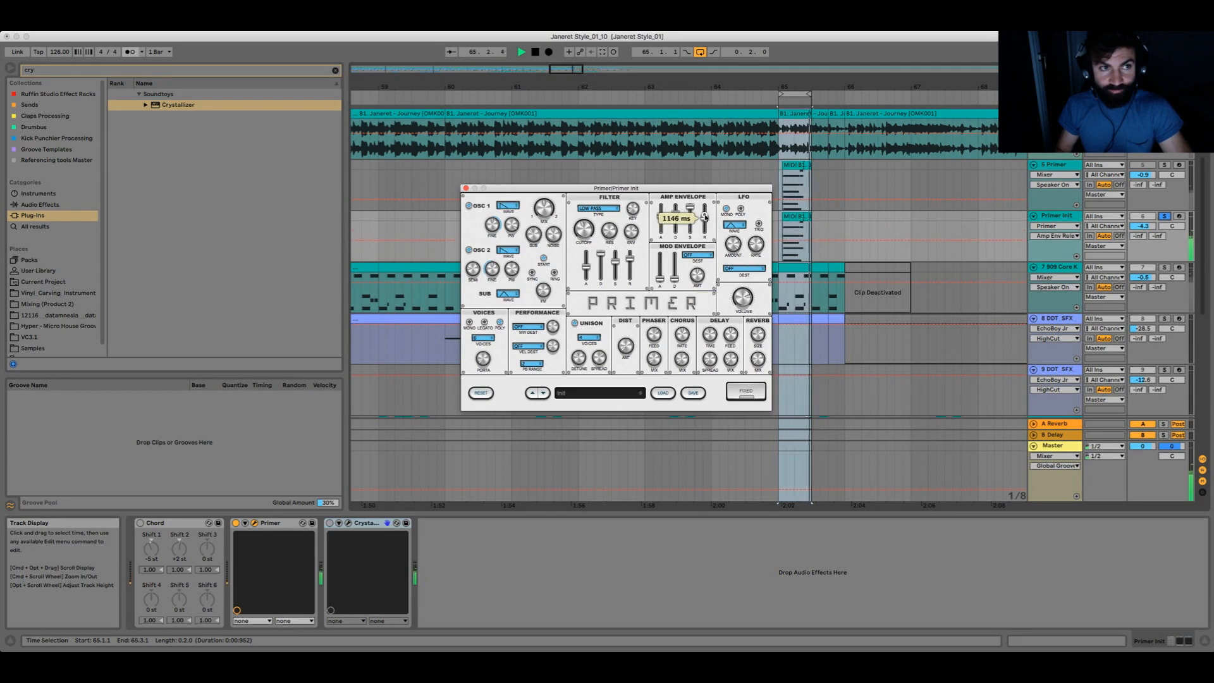
{"action": "left_click_drag", "start_coordinate": [705, 216], "coordinate": [705, 220]}
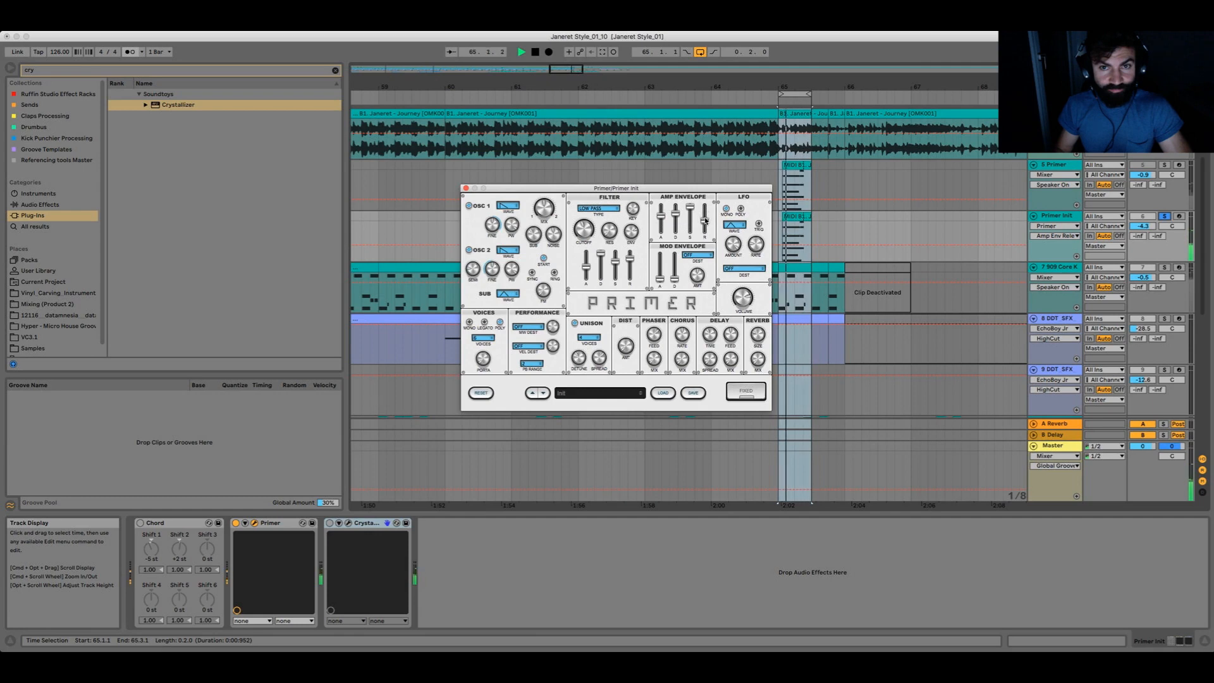
Readjust the filter cutoff and set the oscillator mix to Osc 1 61% and Osc 2 39%
{"action": "mouse_move", "coordinate": [579, 231]}
{"action": "left_mouse_down"}
{"action": "mouse_move", "coordinate": [577, 214]}
{"action": "mouse_move", "coordinate": [577, 234]}
{"action": "left_mouse_up"}
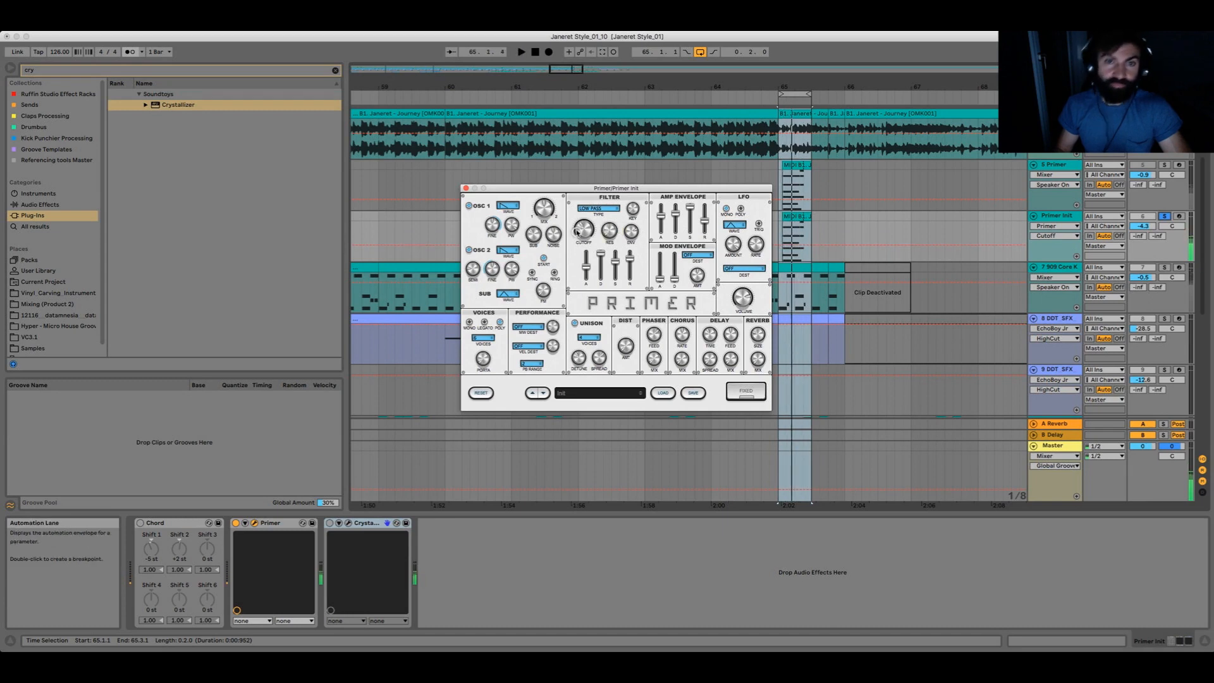
{"action": "key", "text": "space"}
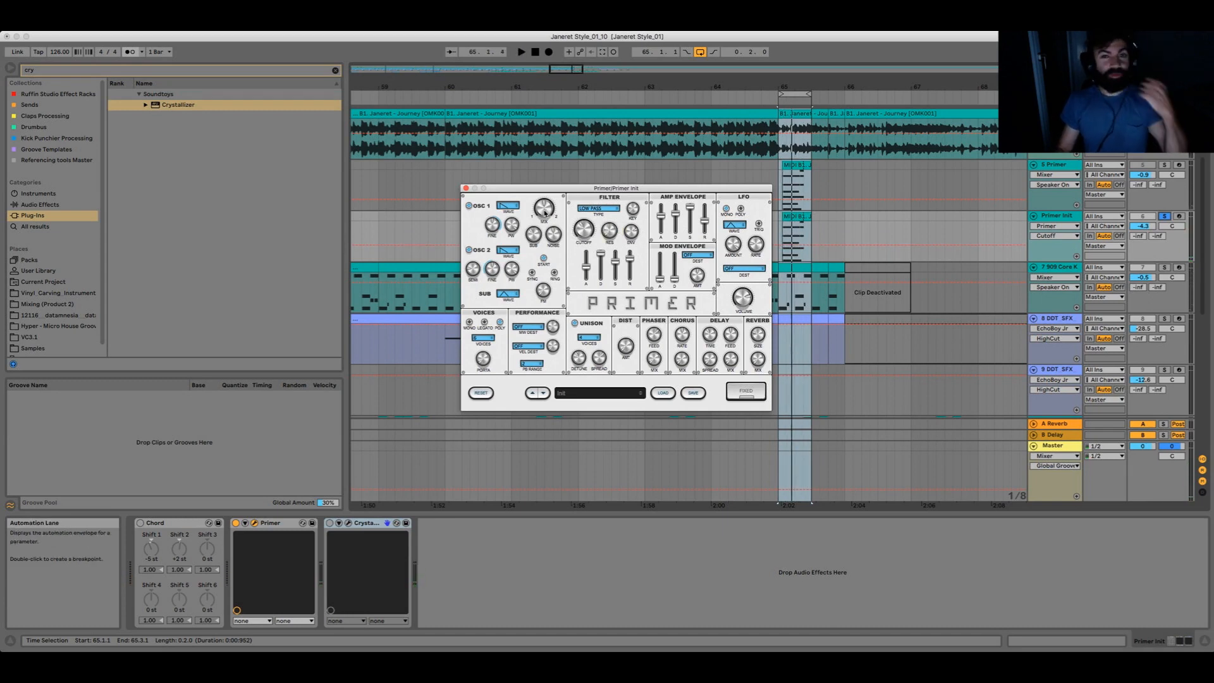
{"action": "left_click_drag", "start_coordinate": [545, 213], "coordinate": [545, 221]}
{"action": "key", "text": "space"}
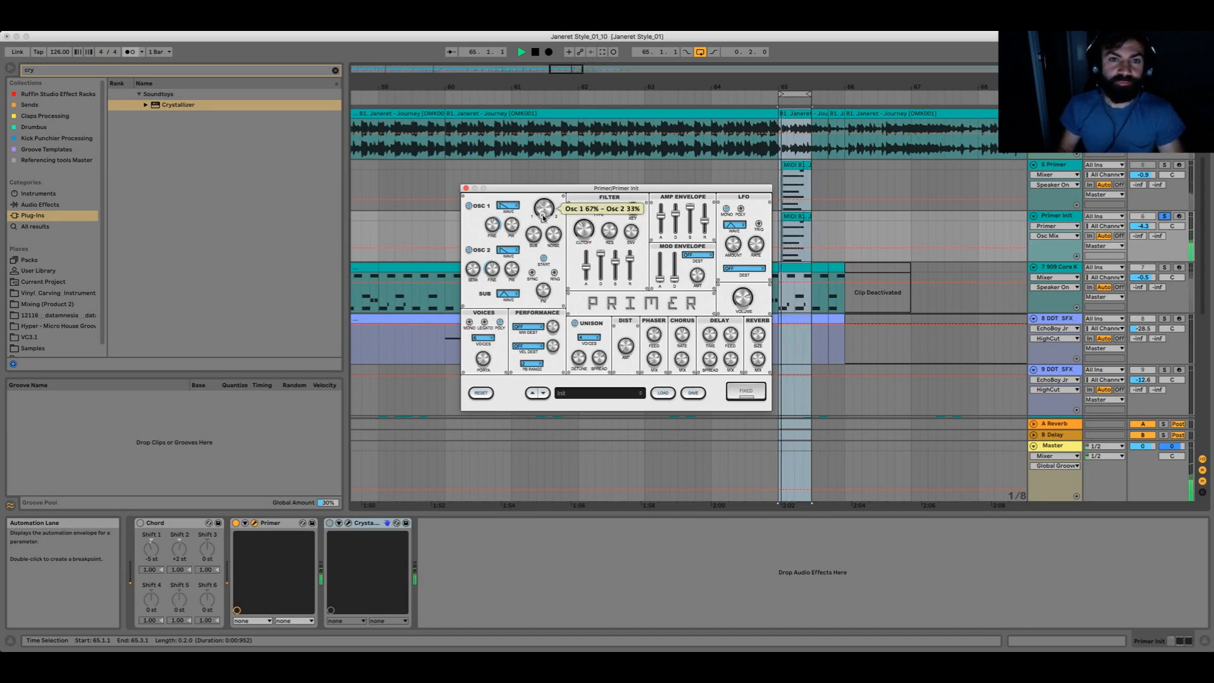
{"action": "left_click_drag", "start_coordinate": [542, 217], "coordinate": [543, 217]}
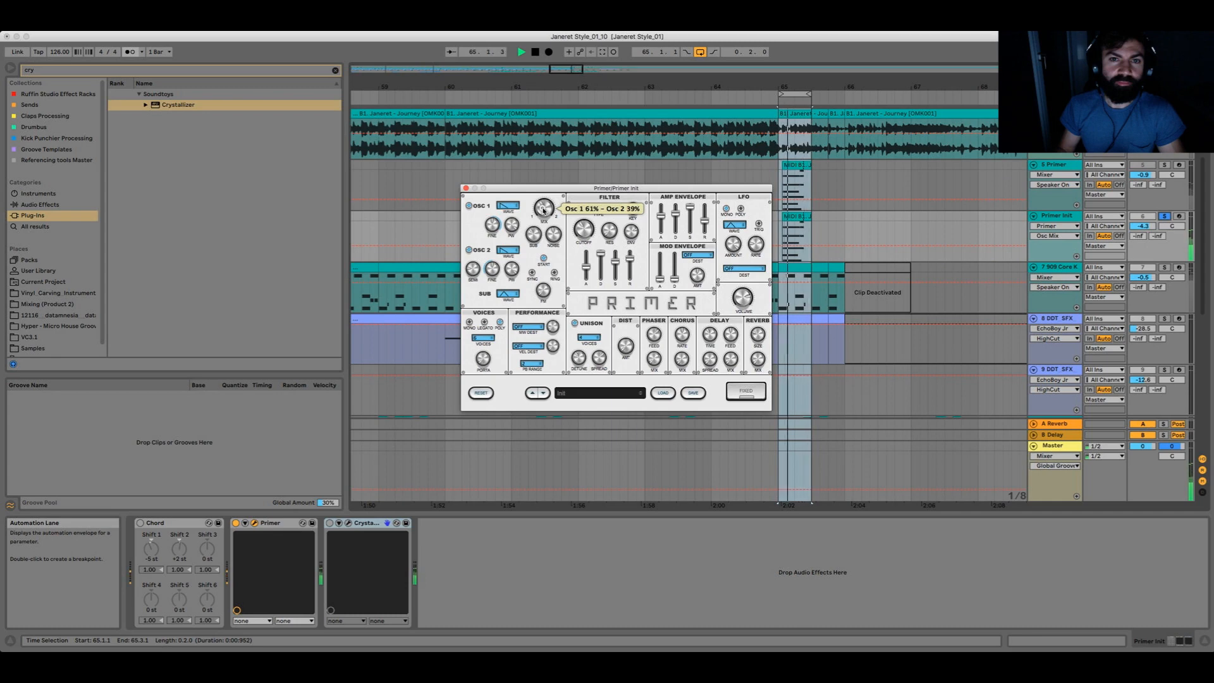
Retune the filter envelope amount and cutoff, and bring the unison detune to about 0.10 during playback
{"action": "left_click_drag", "start_coordinate": [631, 232], "coordinate": [585, 229]}
{"action": "left_click_drag", "start_coordinate": [580, 356], "coordinate": [578, 278]}
{"action": "key", "text": "space"}
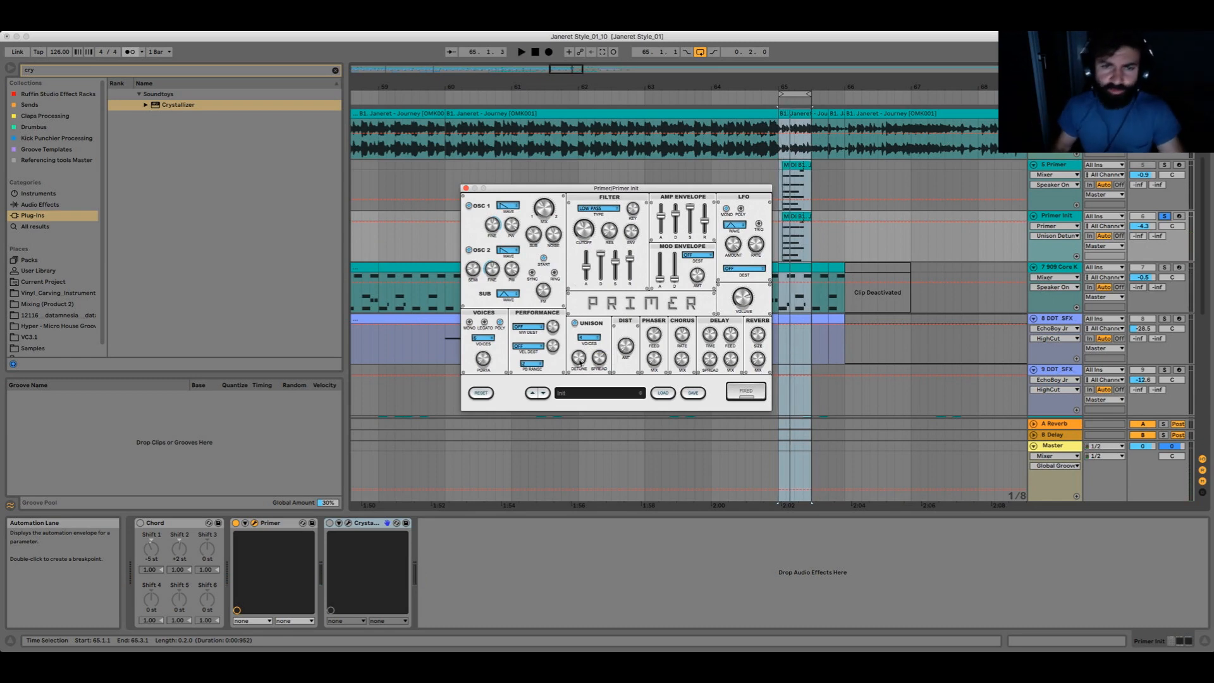
{"action": "mouse_move", "coordinate": [580, 362]}
{"action": "left_mouse_down"}
{"action": "mouse_move", "coordinate": [576, 417]}
{"action": "mouse_move", "coordinate": [577, 362]}
{"action": "left_mouse_up"}
{"action": "key", "text": "space"}
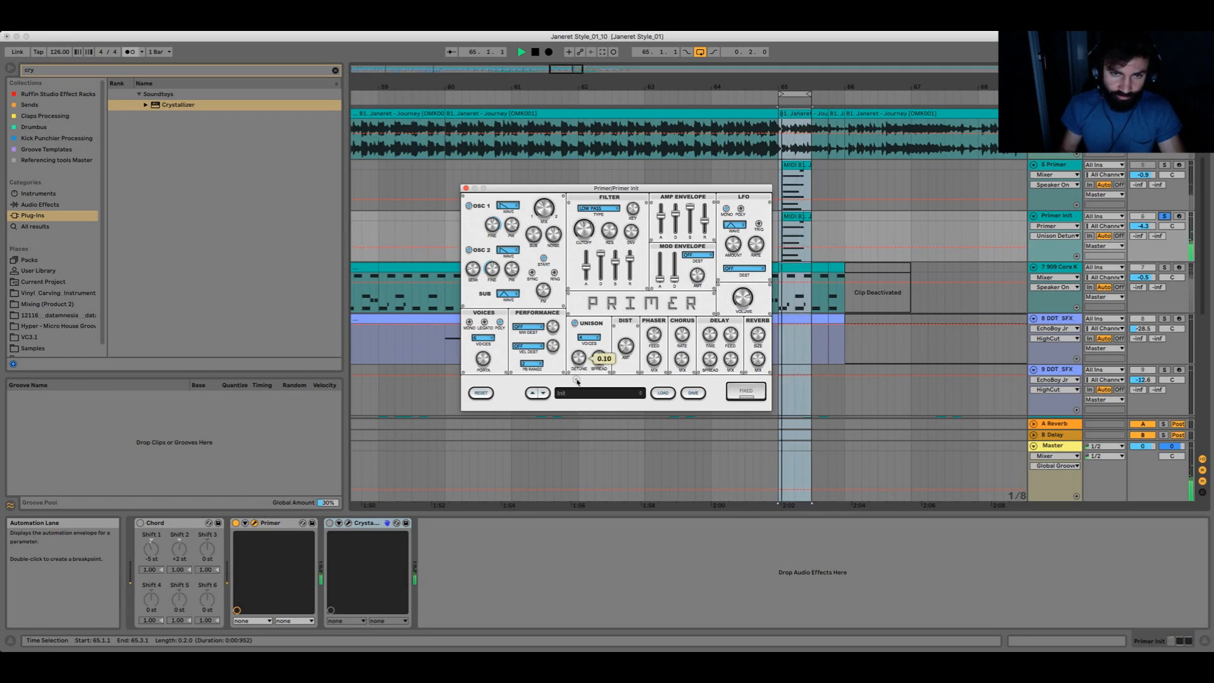
{"action": "left_click_drag", "start_coordinate": [578, 375], "coordinate": [579, 379]}
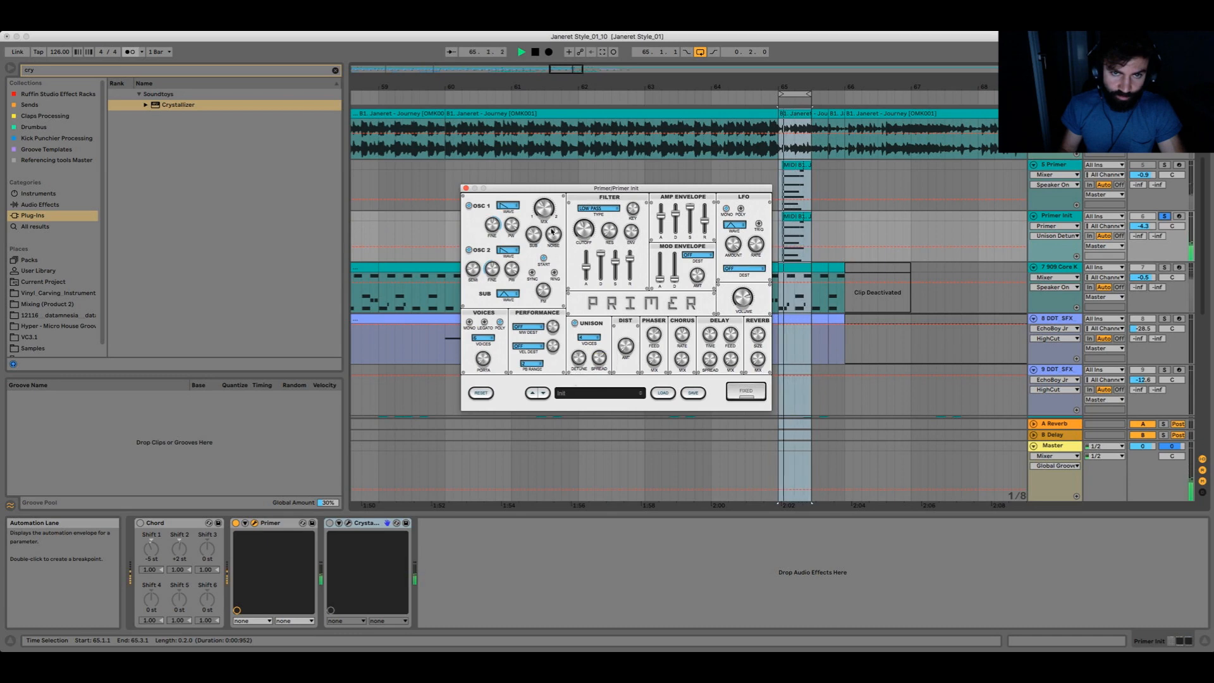
Turn the noise level down to -82 dB and raise it again to rebalance it in the sound
{"action": "left_click_drag", "start_coordinate": [552, 231], "coordinate": [561, 309]}
{"action": "key", "text": "space"}
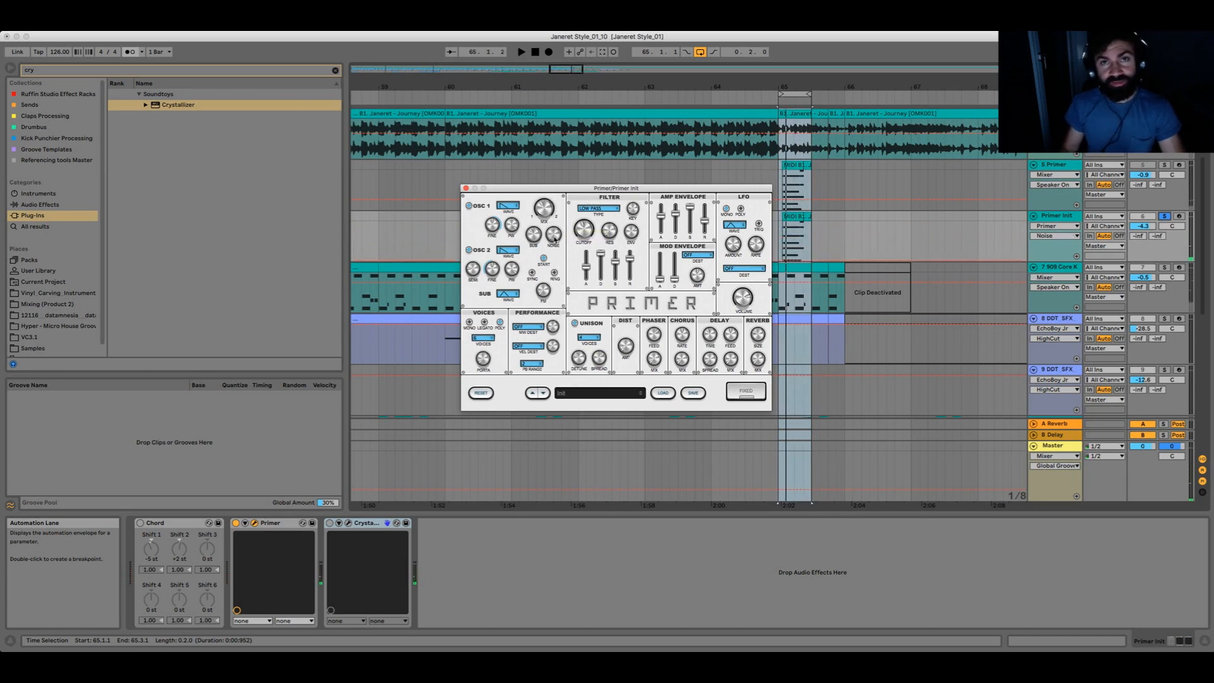
{"action": "left_click", "coordinate": [555, 241]}
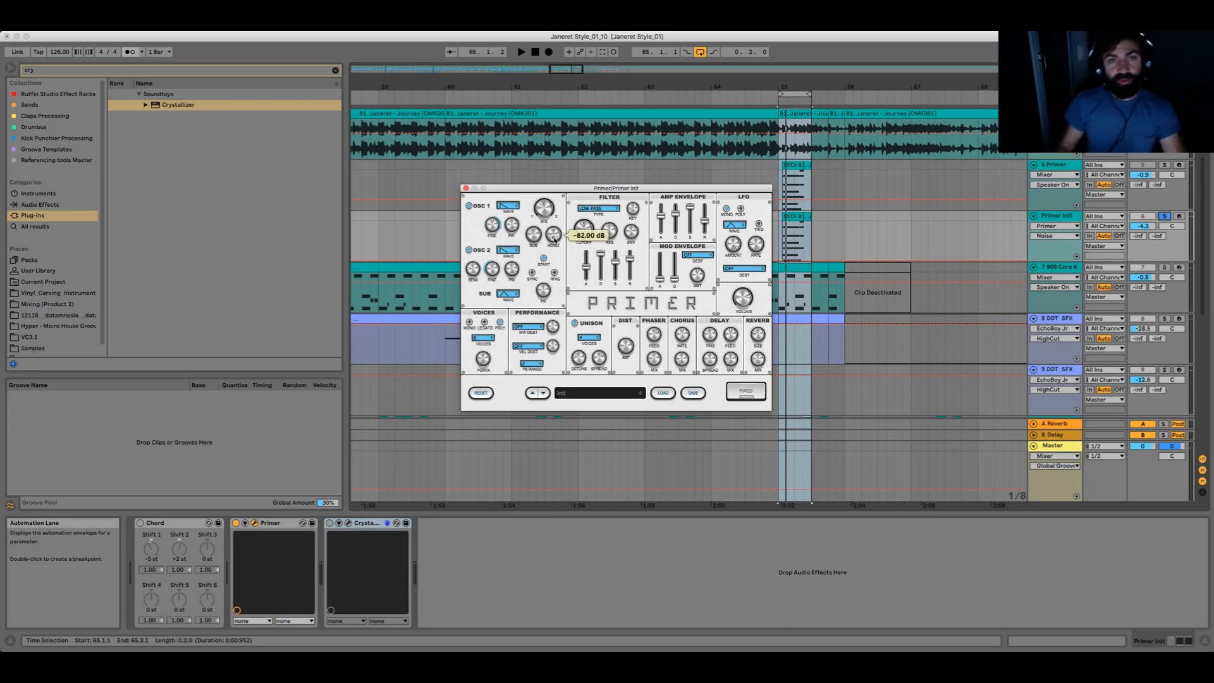
{"action": "left_click_drag", "start_coordinate": [554, 238], "coordinate": [557, 184]}
{"action": "key", "text": "space"}
Set the filter envelope attack to about 554 ms and readjust the filter's envelope amount and cutoff
{"action": "left_click", "coordinate": [589, 265]}
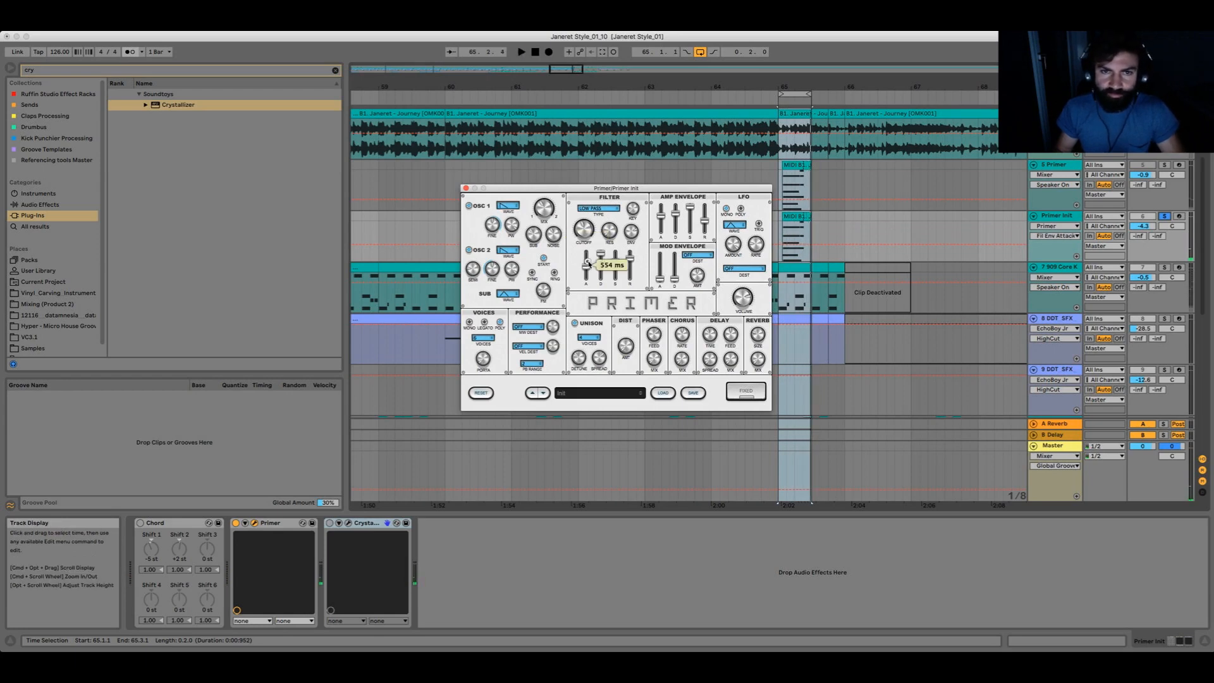
{"action": "left_click_drag", "start_coordinate": [588, 265], "coordinate": [580, 205]}
{"action": "key", "text": "space"}
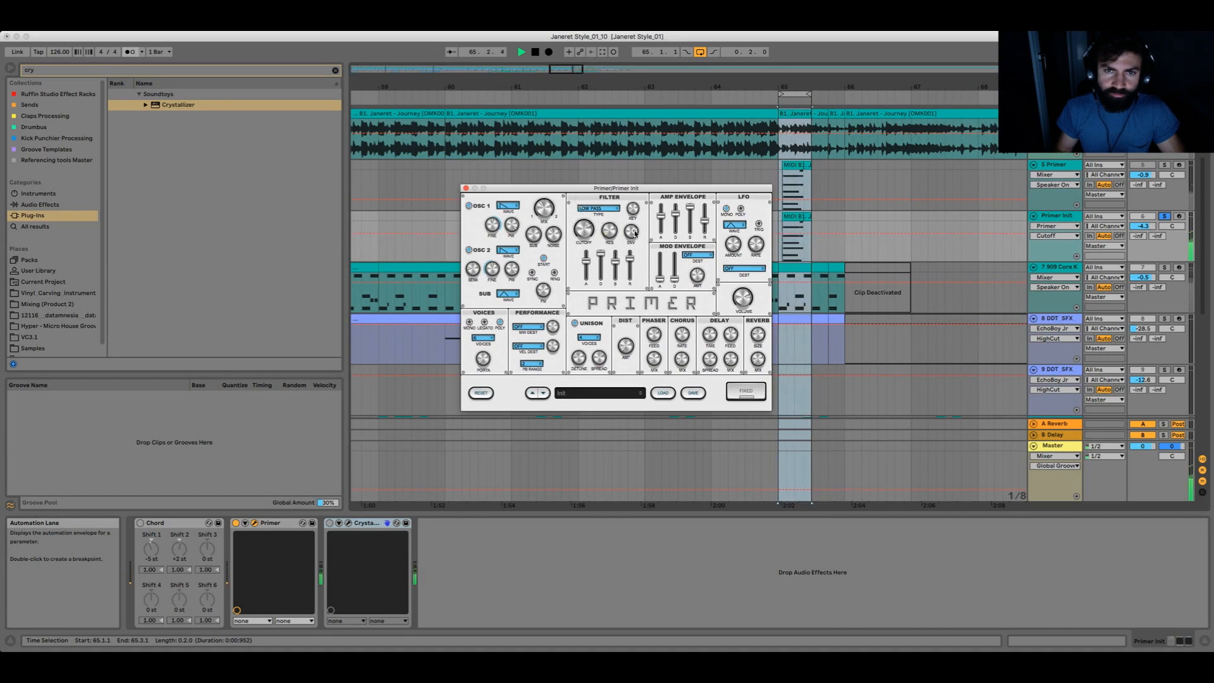
{"action": "left_click_drag", "start_coordinate": [636, 233], "coordinate": [589, 218]}
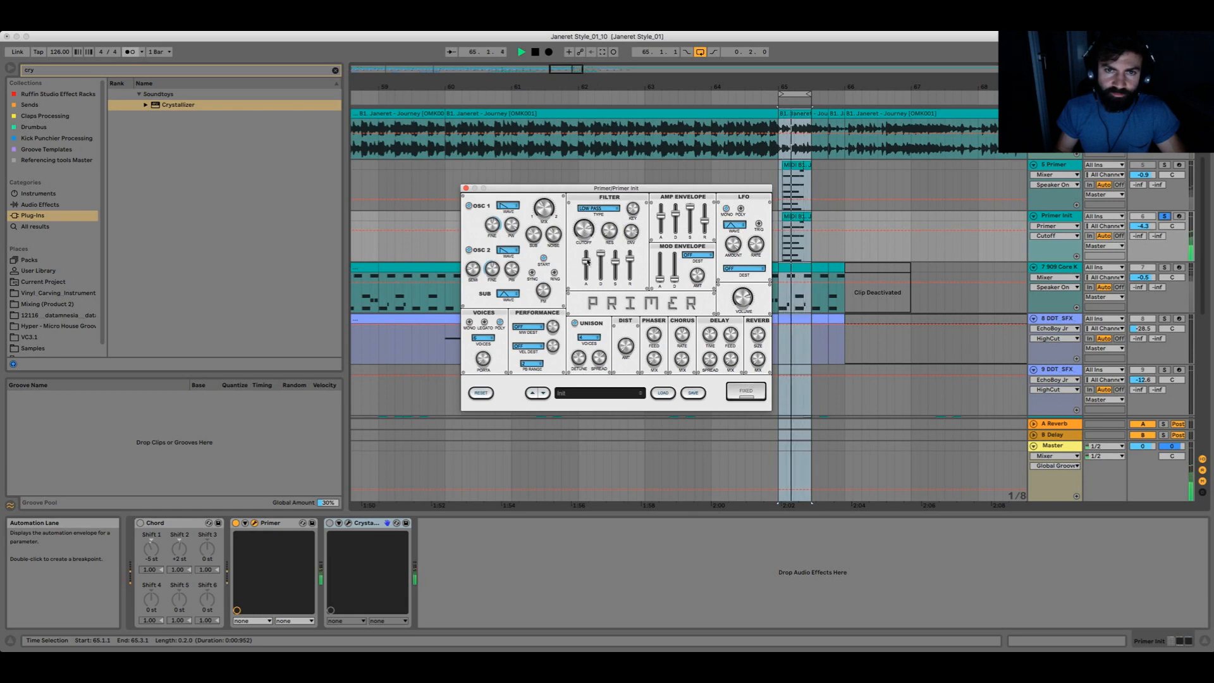
Lengthen the amp envelope attack and readjust the unison detune, and stop playback
{"action": "left_click_drag", "start_coordinate": [660, 222], "coordinate": [658, 215]}
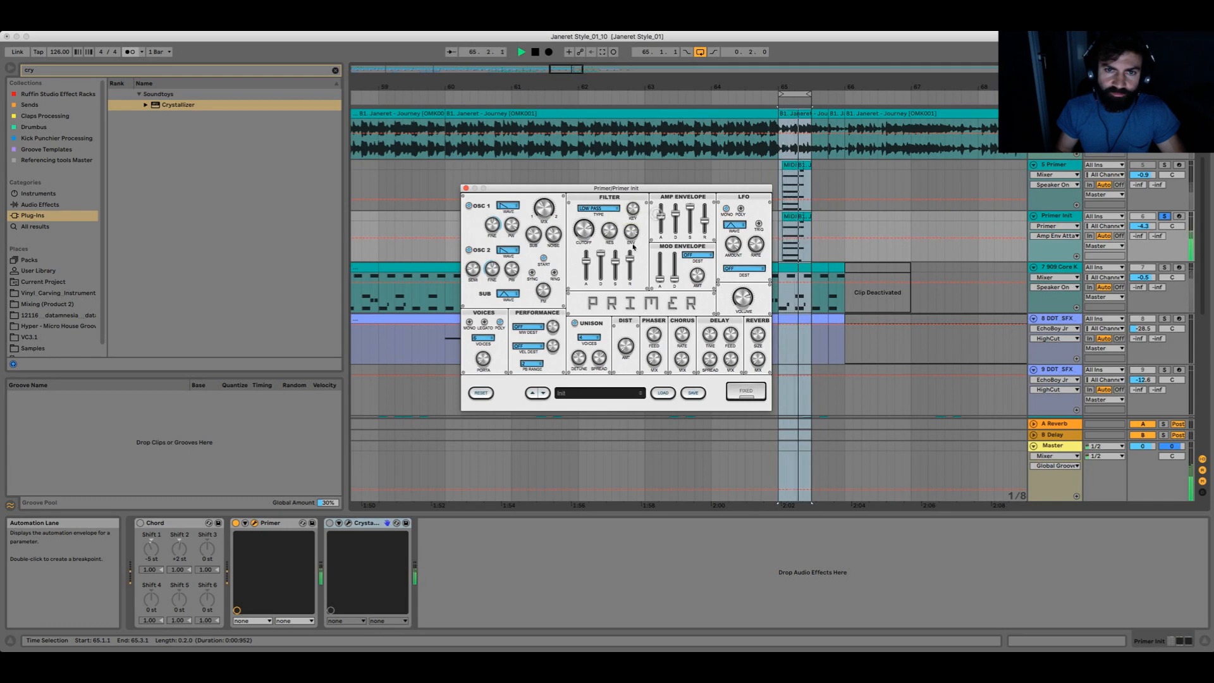
{"action": "left_click", "coordinate": [579, 359]}
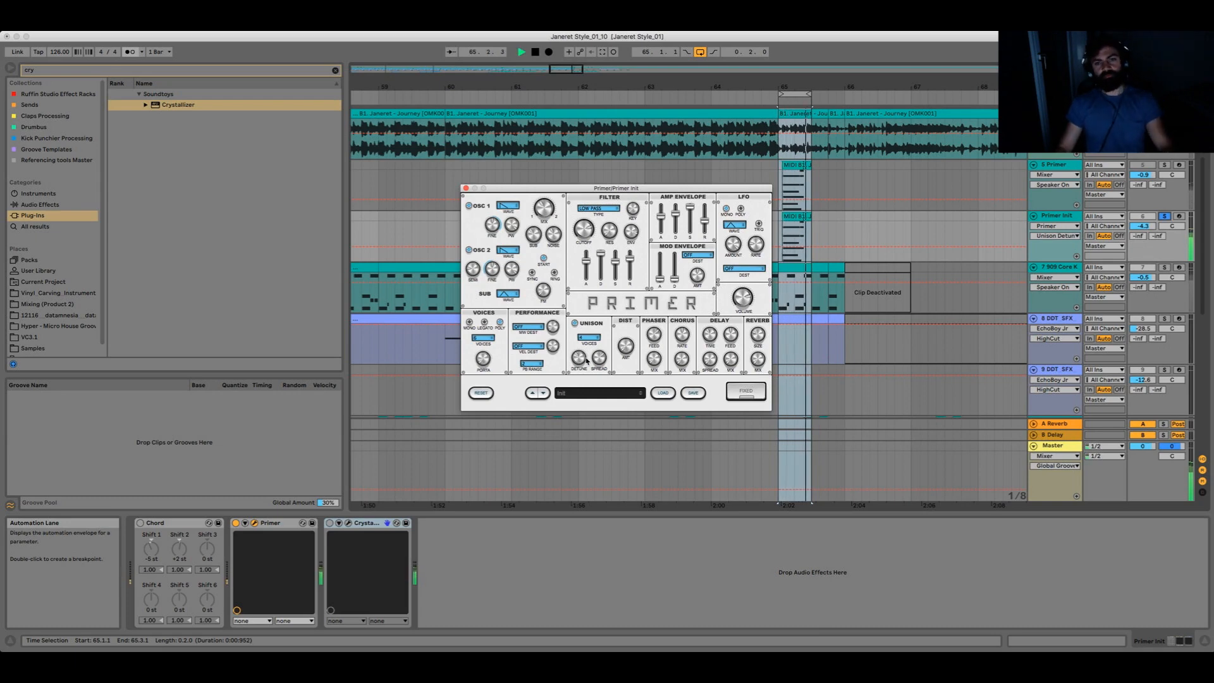
{"action": "key", "text": "space"}
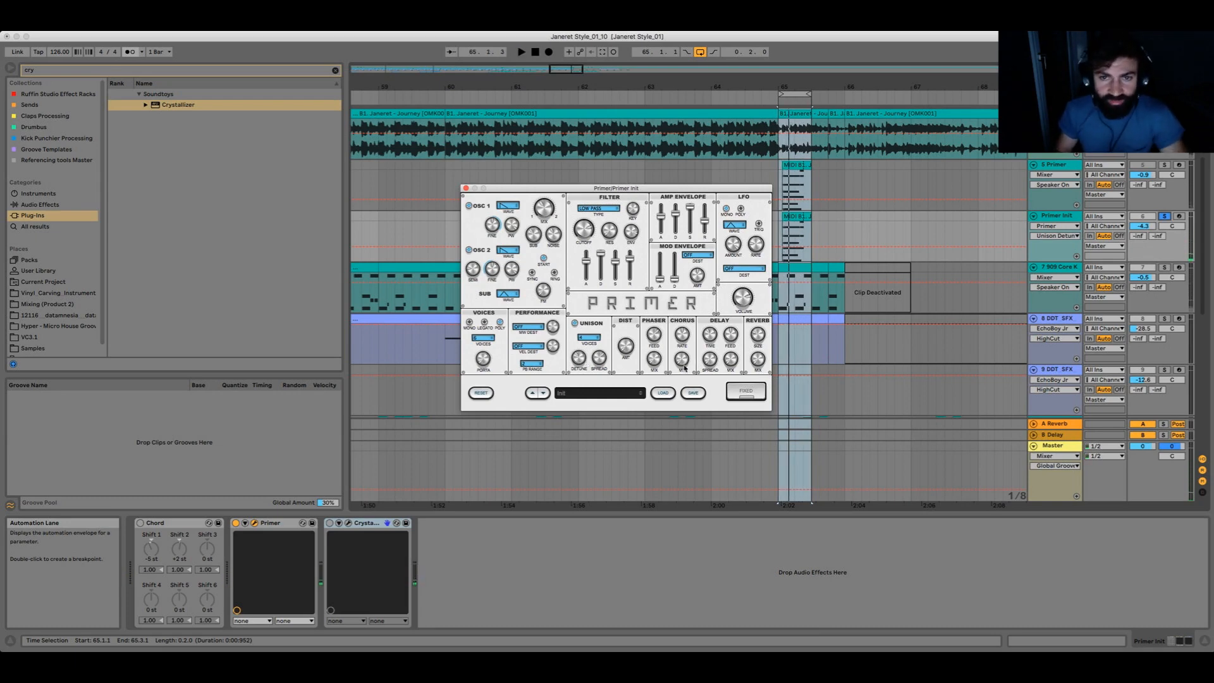
Blend in the phaser during playback, adjusting its feedback around 0.75 and its mix around 45% wet
{"action": "left_click", "coordinate": [656, 358]}
{"action": "key", "text": "space"}
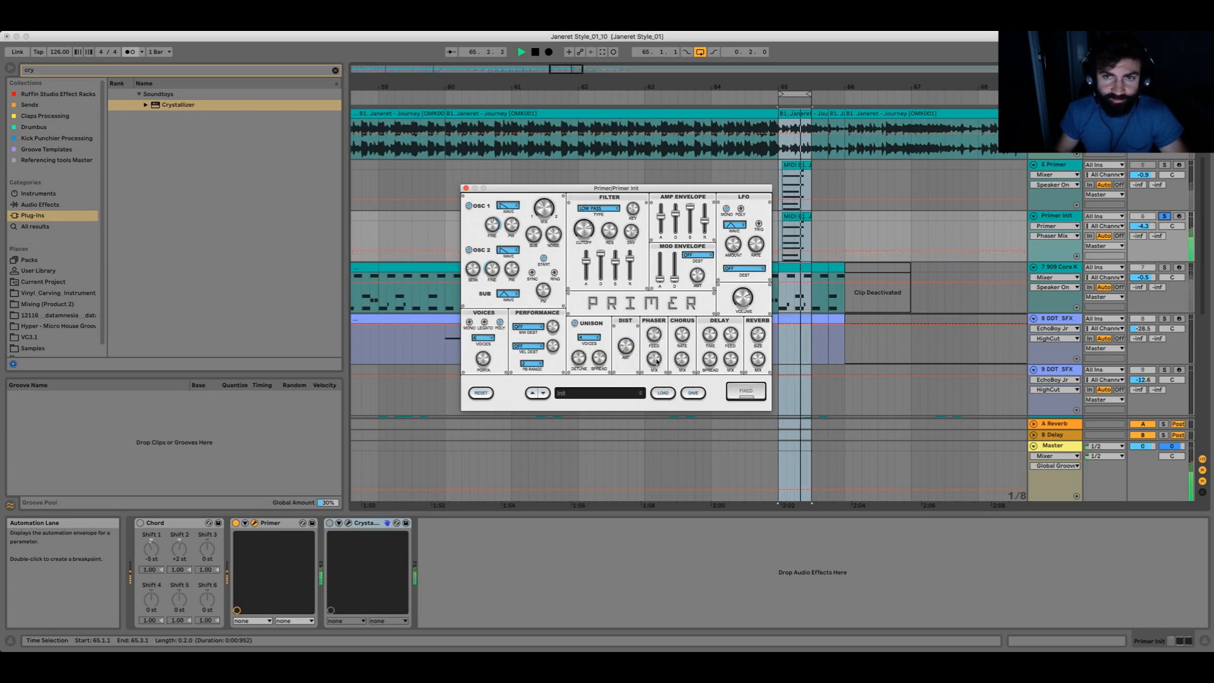
{"action": "left_click", "coordinate": [656, 343]}
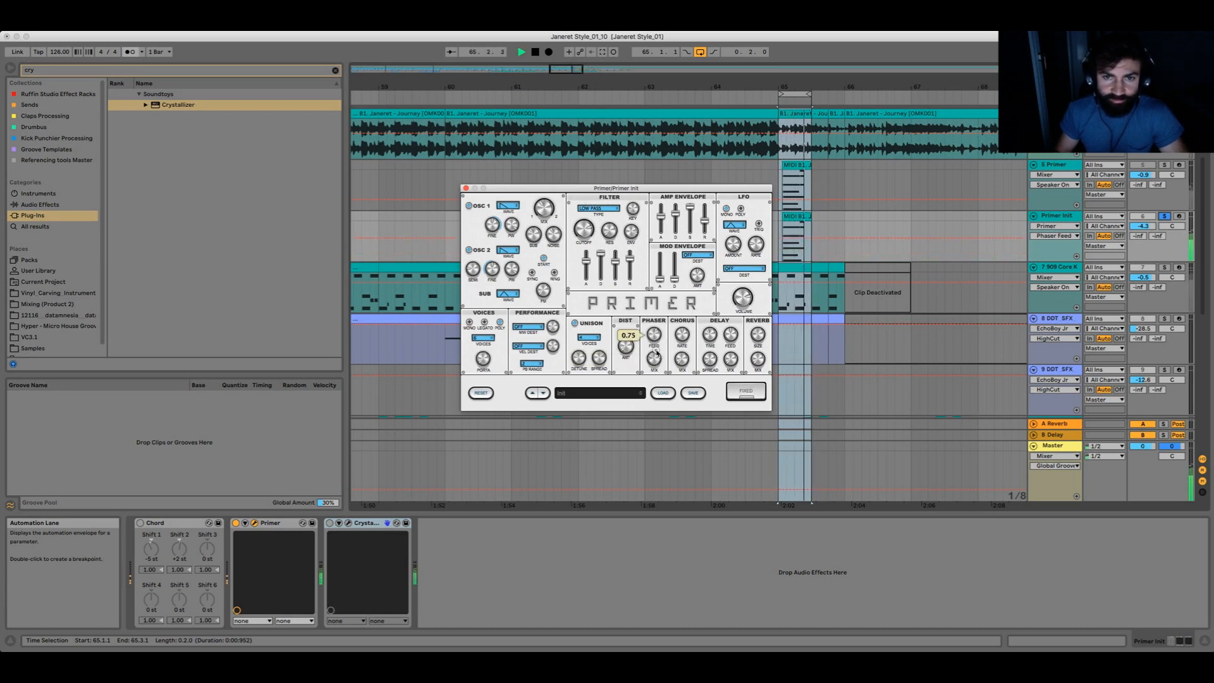
{"action": "left_click", "coordinate": [655, 359]}
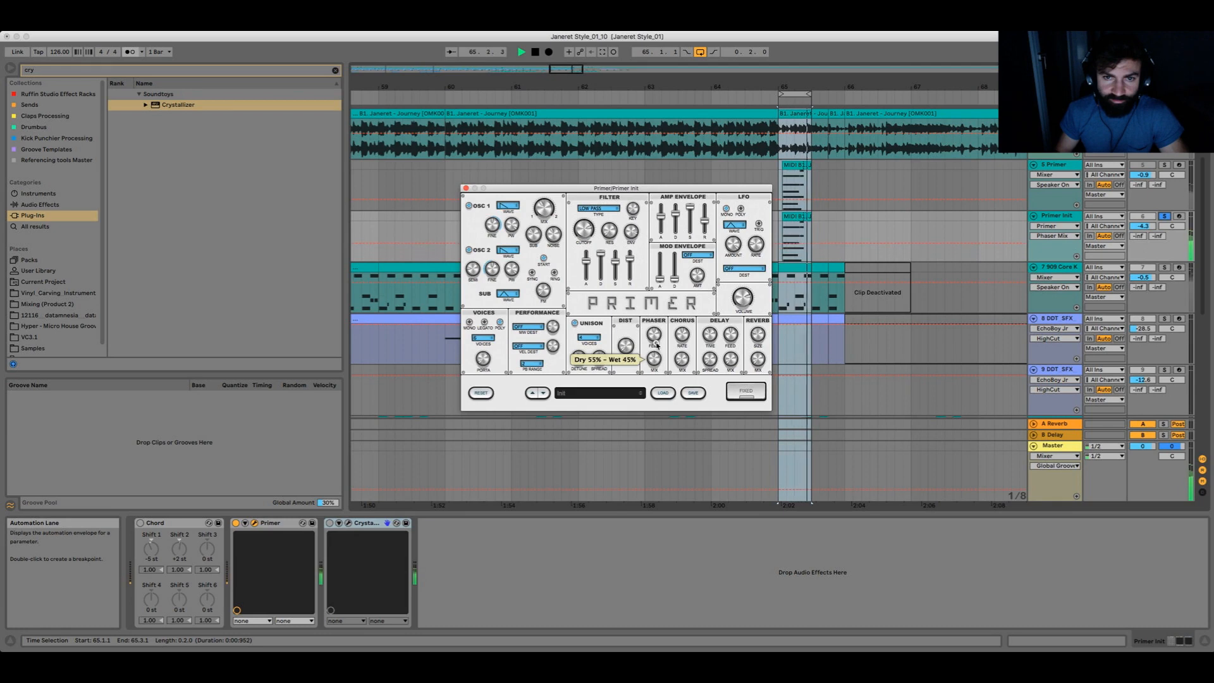
{"action": "left_click_drag", "start_coordinate": [657, 337], "coordinate": [657, 356]}
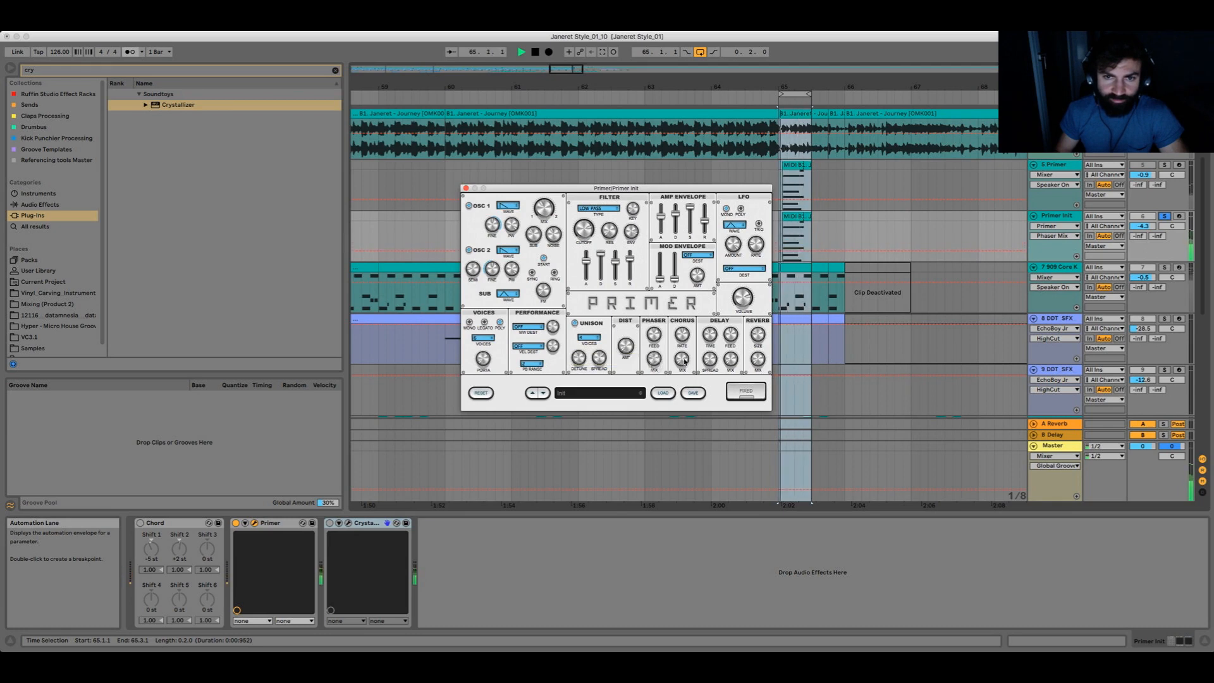
Set the chorus mix to about 30% wet and the unison detune to about 0.17
{"action": "left_click", "coordinate": [682, 361]}
{"action": "key", "text": "space"}
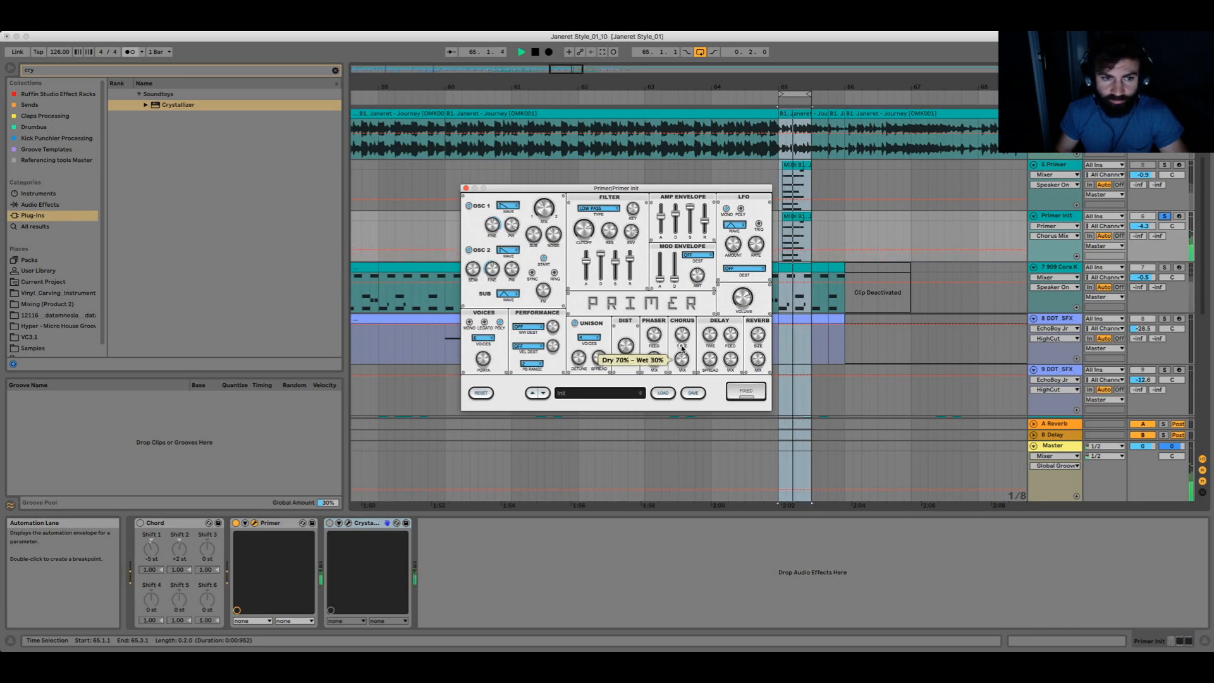
{"action": "left_click", "coordinate": [577, 360]}
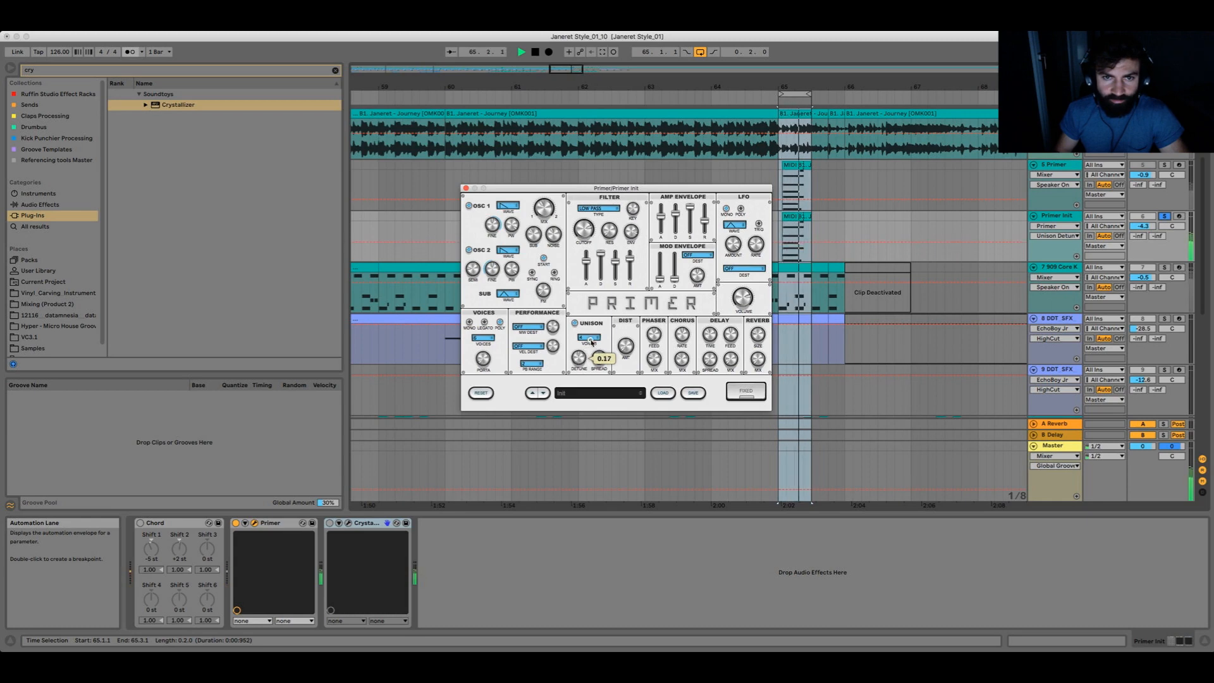
Set the unison detune to about 0.08 and the delay spread to 0.00, and adjust the delay time and feedback
{"action": "left_click", "coordinate": [599, 362]}
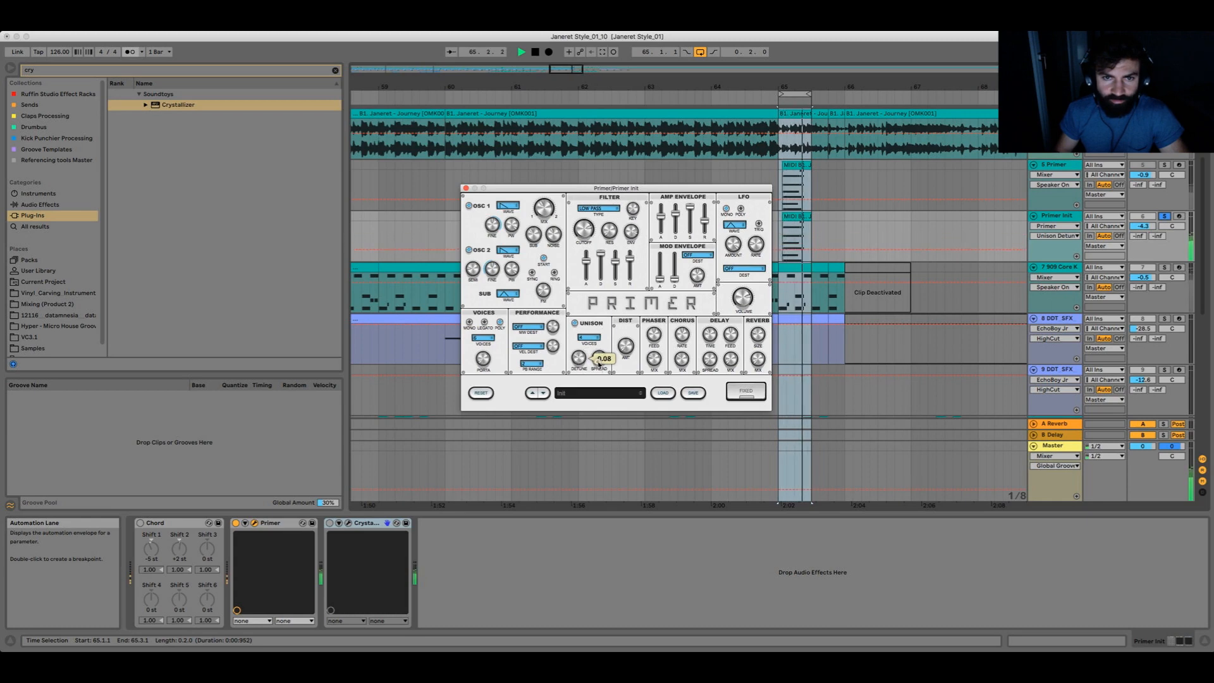
{"action": "left_click", "coordinate": [731, 359]}
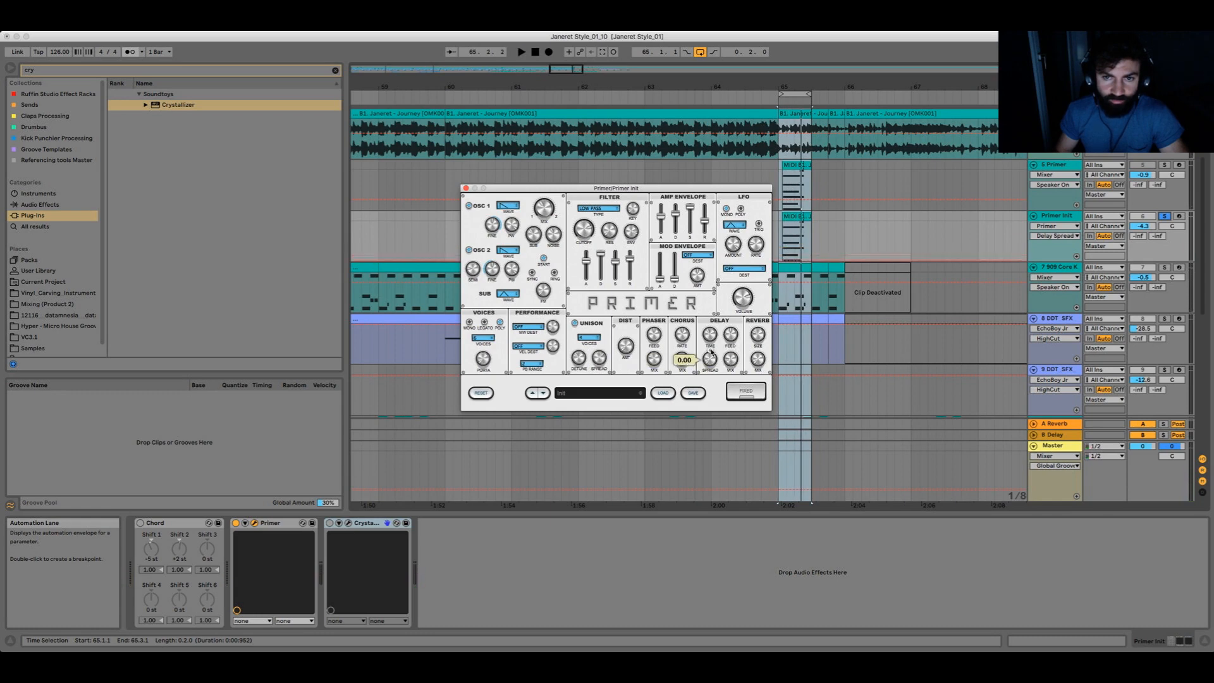
{"action": "left_click", "coordinate": [711, 335]}
{"action": "key", "text": "space"}
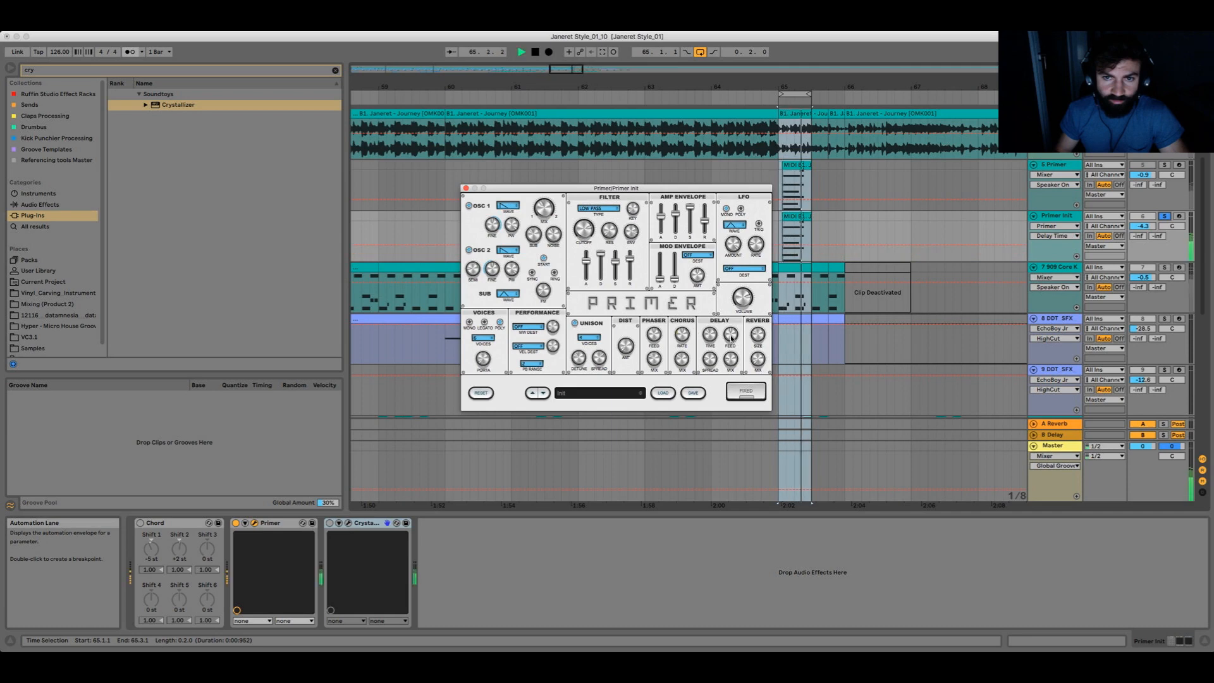
{"action": "left_click", "coordinate": [730, 333]}
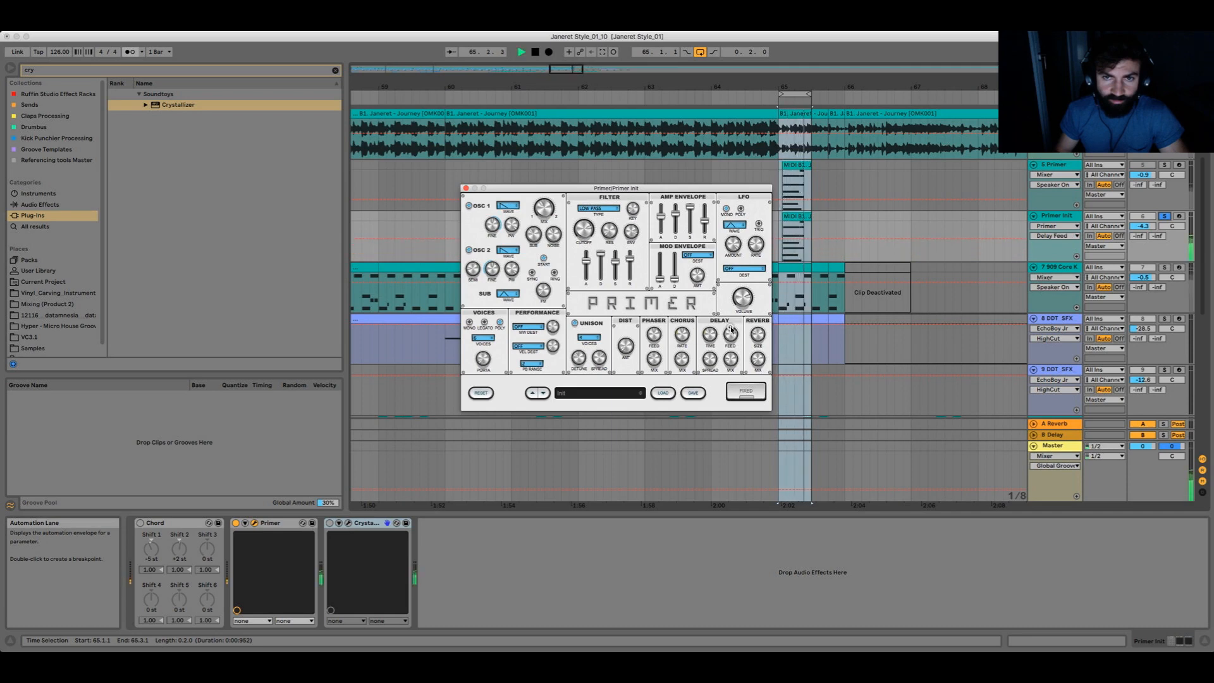
{"action": "key", "text": "space"}
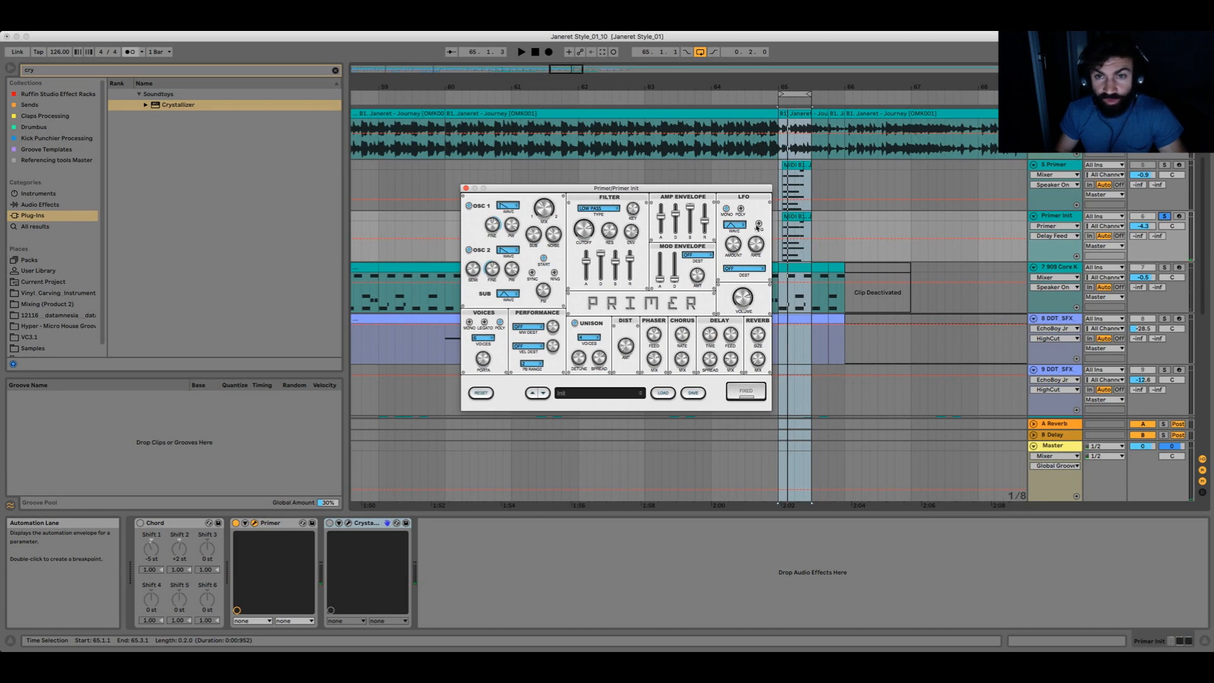
Set the LFO to a saw wave routed to the filter cutoff, raising its amount to about 0.82
{"action": "left_click", "coordinate": [734, 225]}
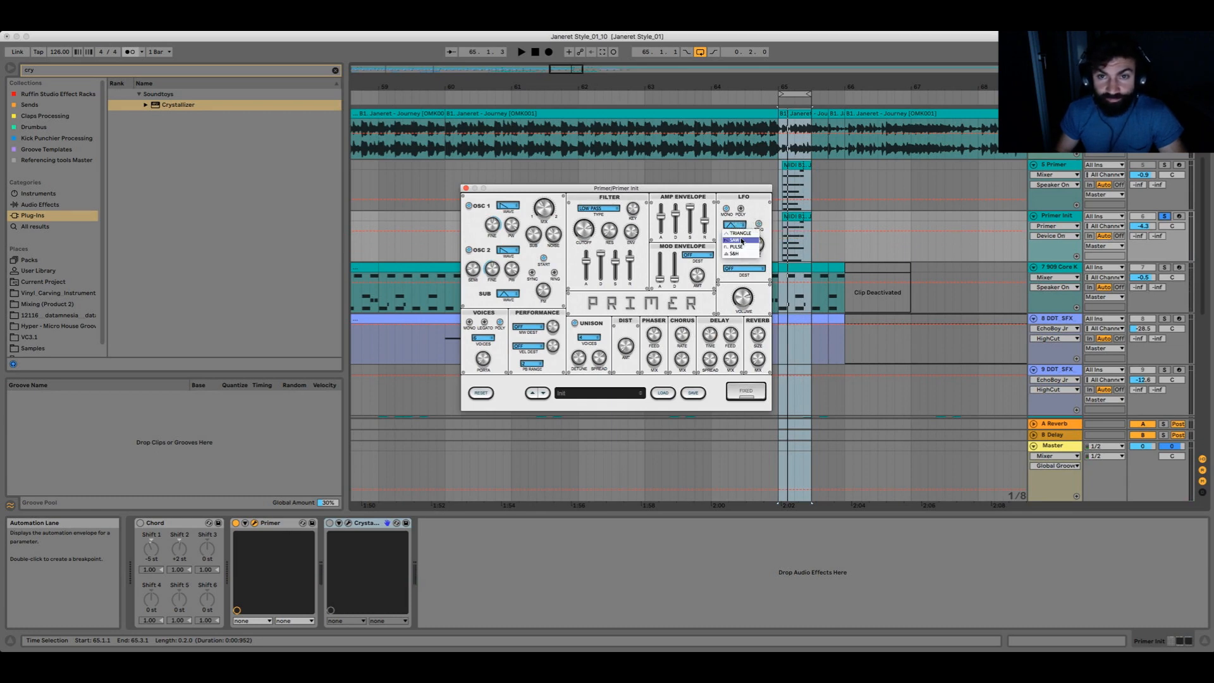
{"action": "left_click", "coordinate": [742, 240]}
{"action": "left_click", "coordinate": [735, 227]}
{"action": "left_click", "coordinate": [733, 245]}
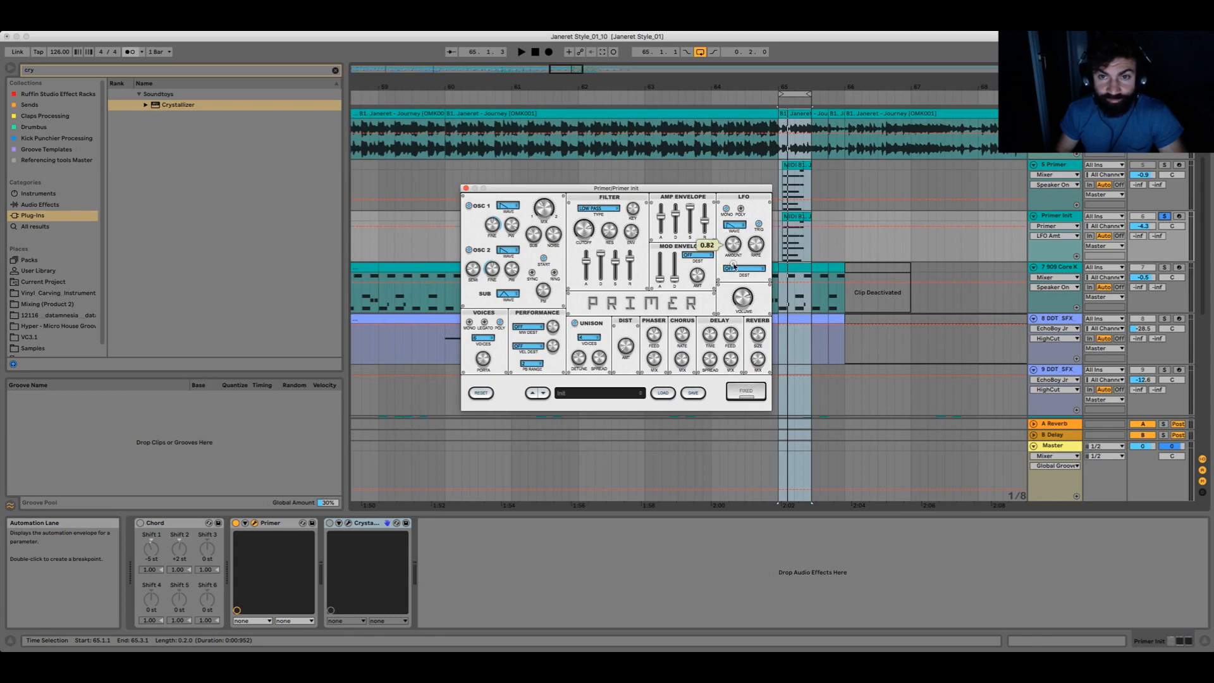
{"action": "left_click", "coordinate": [733, 269]}
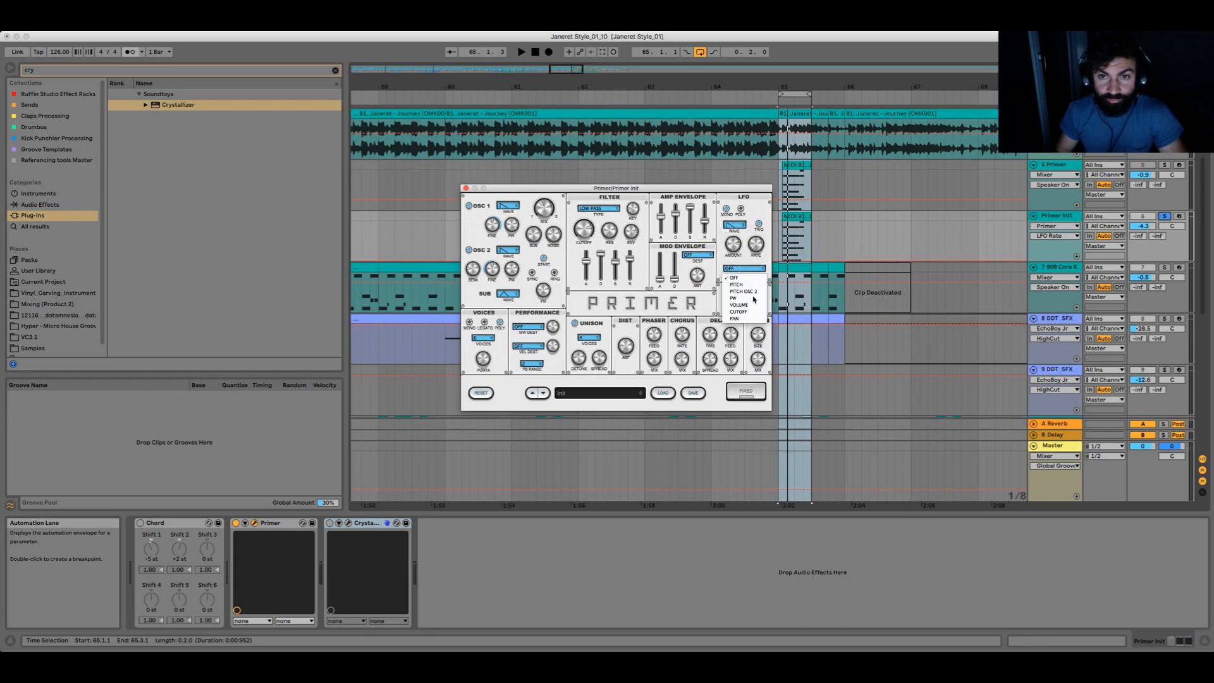
{"action": "left_click", "coordinate": [746, 269]}
{"action": "left_click", "coordinate": [751, 268]}
{"action": "left_click", "coordinate": [739, 312]}
{"action": "left_click", "coordinate": [736, 247]}
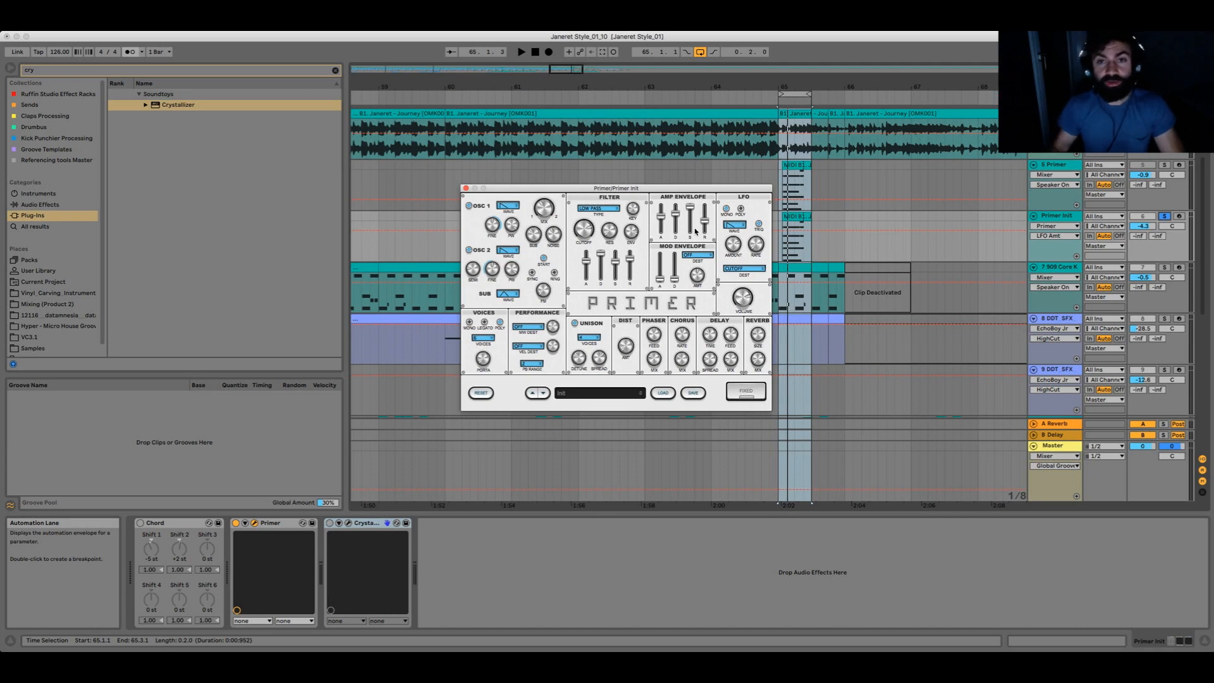
Play the loop while readjusting the filter cutoff and LFO rate, and set the LFO amount to about 0.66
{"action": "left_click_drag", "start_coordinate": [685, 189], "coordinate": [700, 183]}
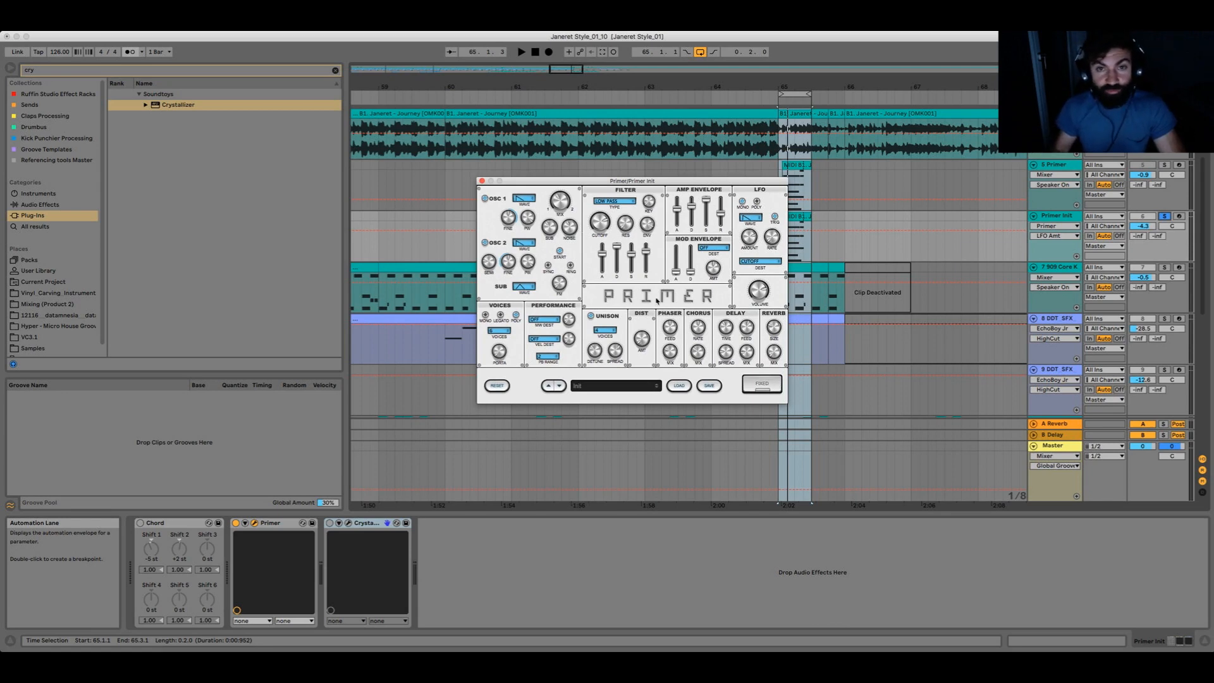
{"action": "left_click_drag", "start_coordinate": [636, 183], "coordinate": [636, 184]}
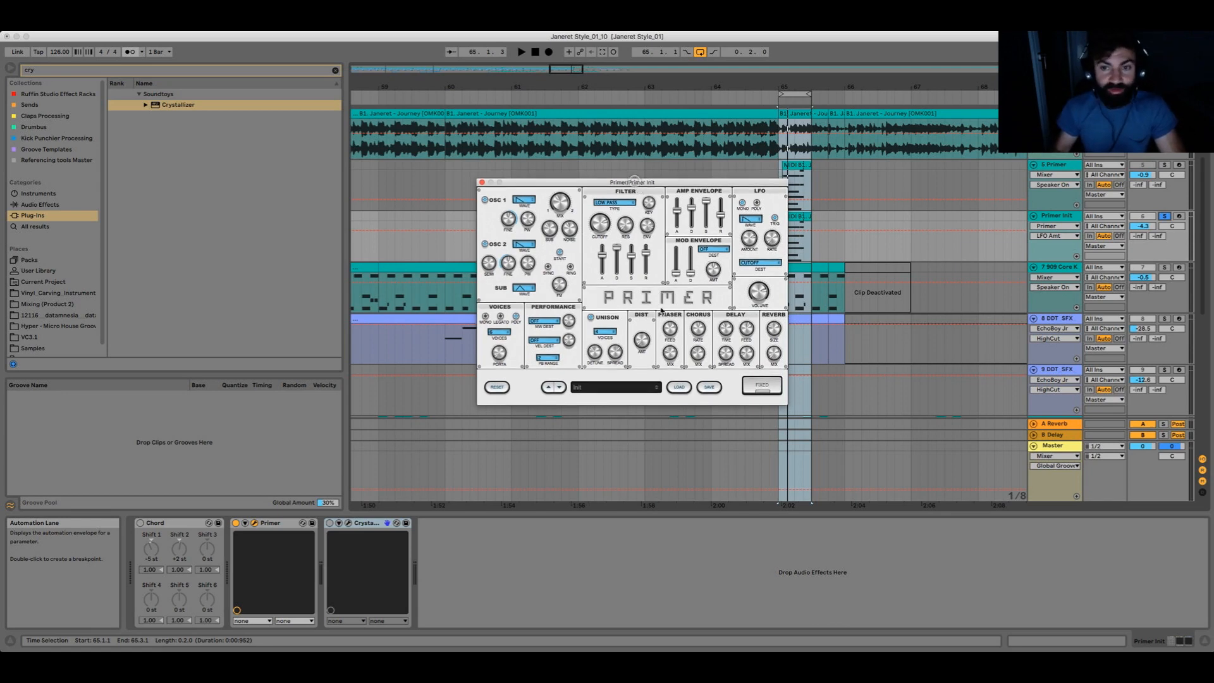
{"action": "key", "text": "space"}
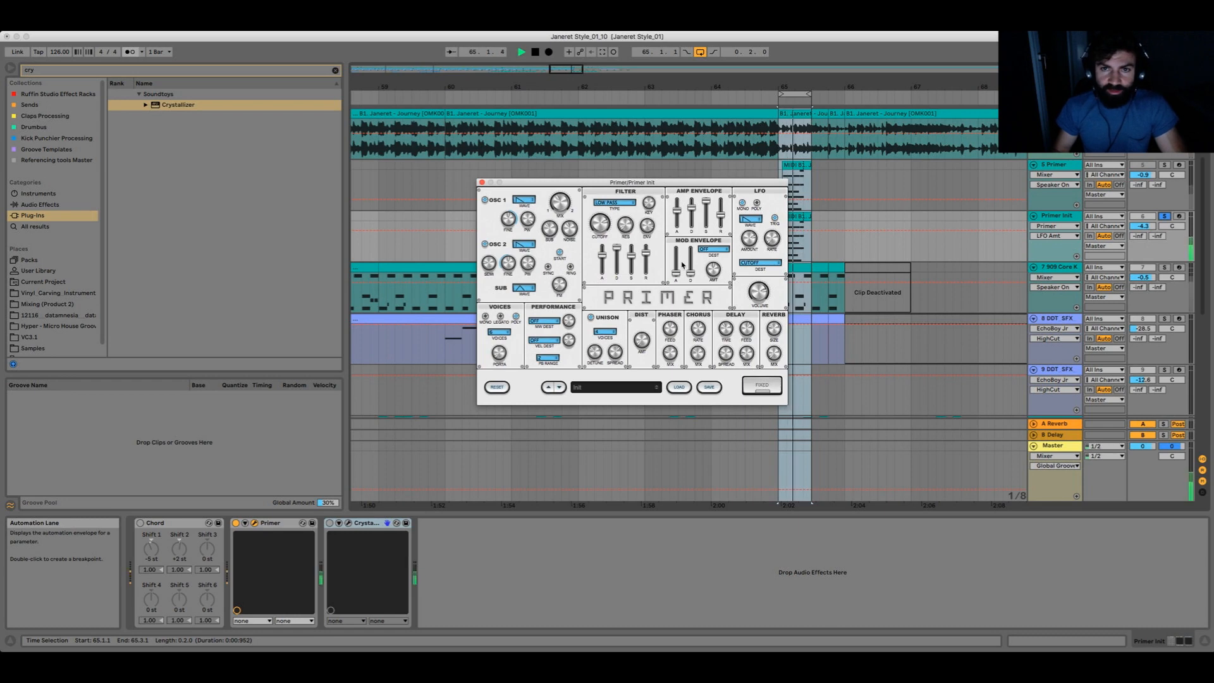
{"action": "left_click_drag", "start_coordinate": [752, 241], "coordinate": [752, 280]}
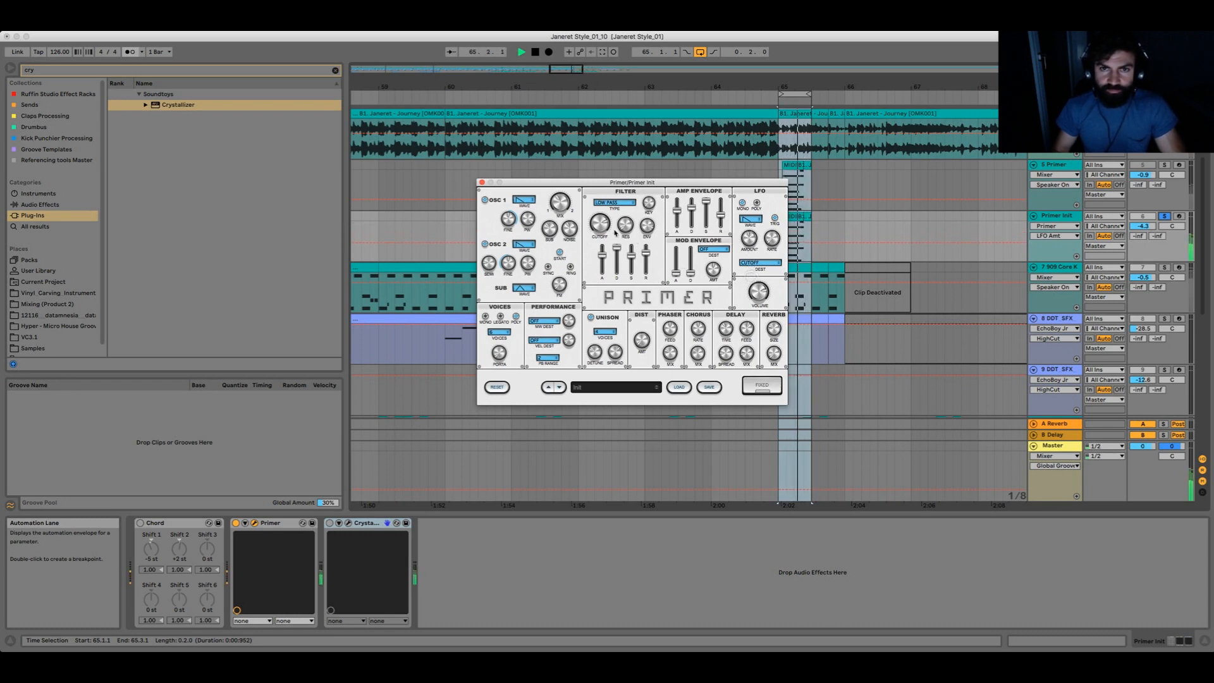
{"action": "left_click_drag", "start_coordinate": [604, 227], "coordinate": [613, 233]}
{"action": "left_click_drag", "start_coordinate": [773, 240], "coordinate": [748, 217]}
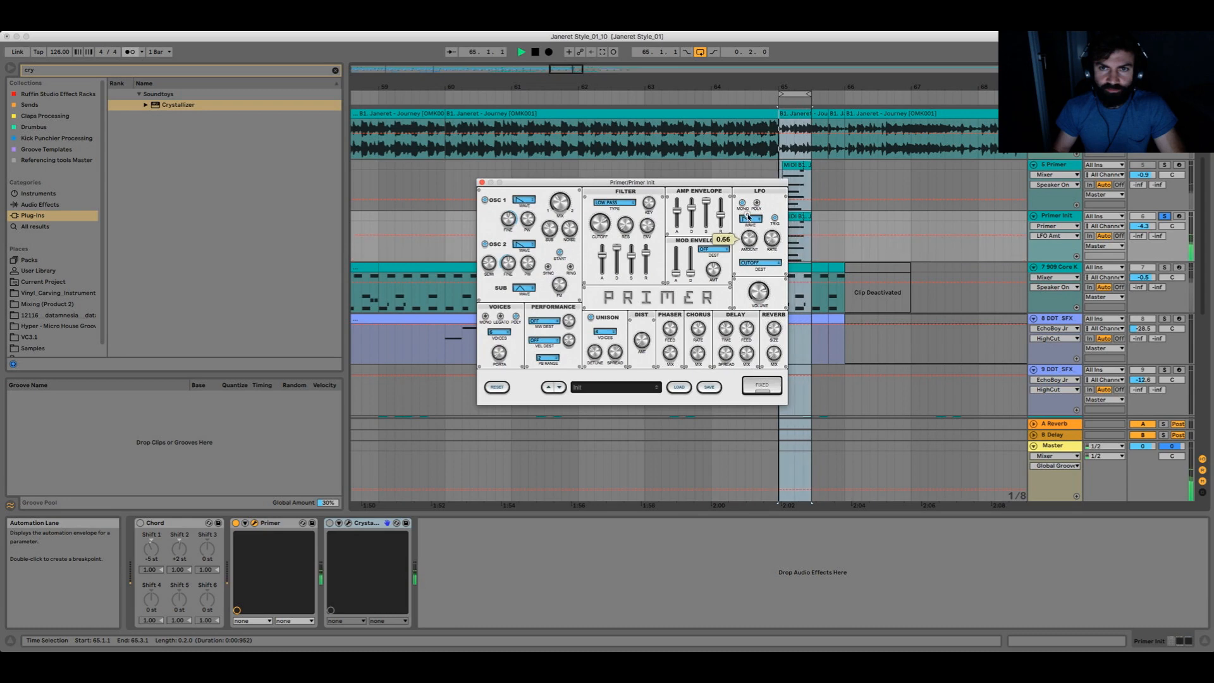
Adjust the oscillator mix and noise level, starting and stopping the loop to hear the changes
{"action": "left_click", "coordinate": [556, 203]}
{"action": "key", "text": "space"}
{"action": "left_click", "coordinate": [556, 203]}
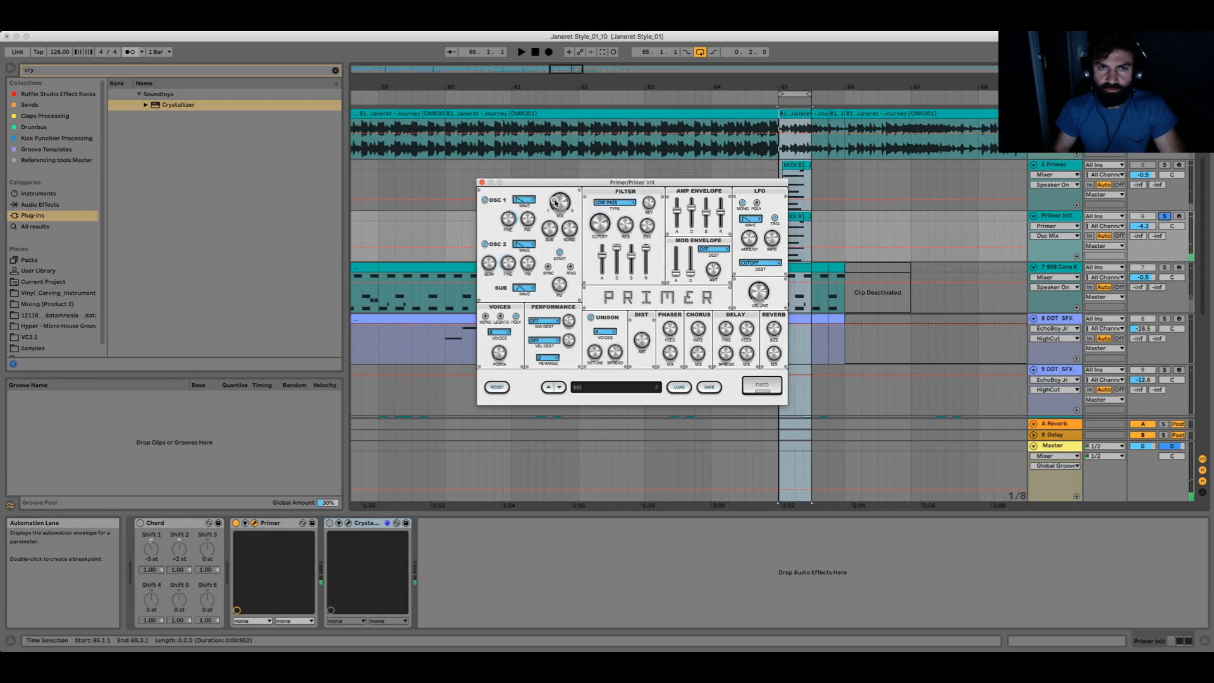
{"action": "key", "text": "space"}
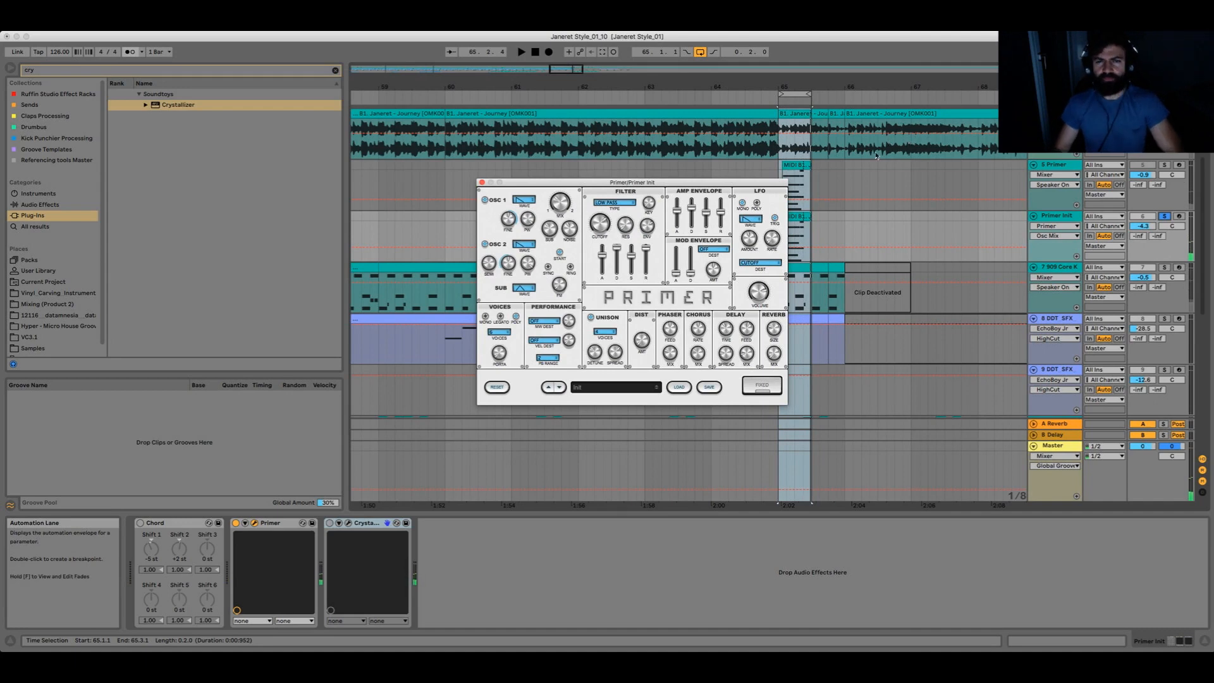
{"action": "left_click", "coordinate": [571, 229]}
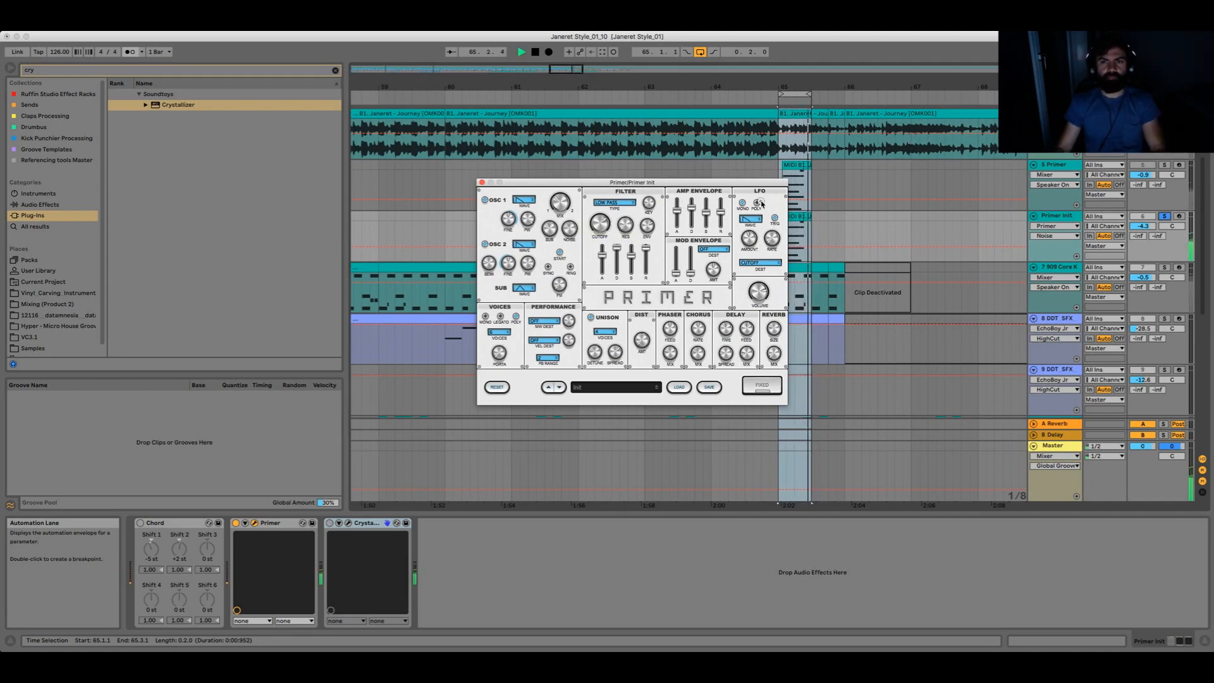
{"action": "key", "text": "space"}
{"action": "key", "text": "space"}
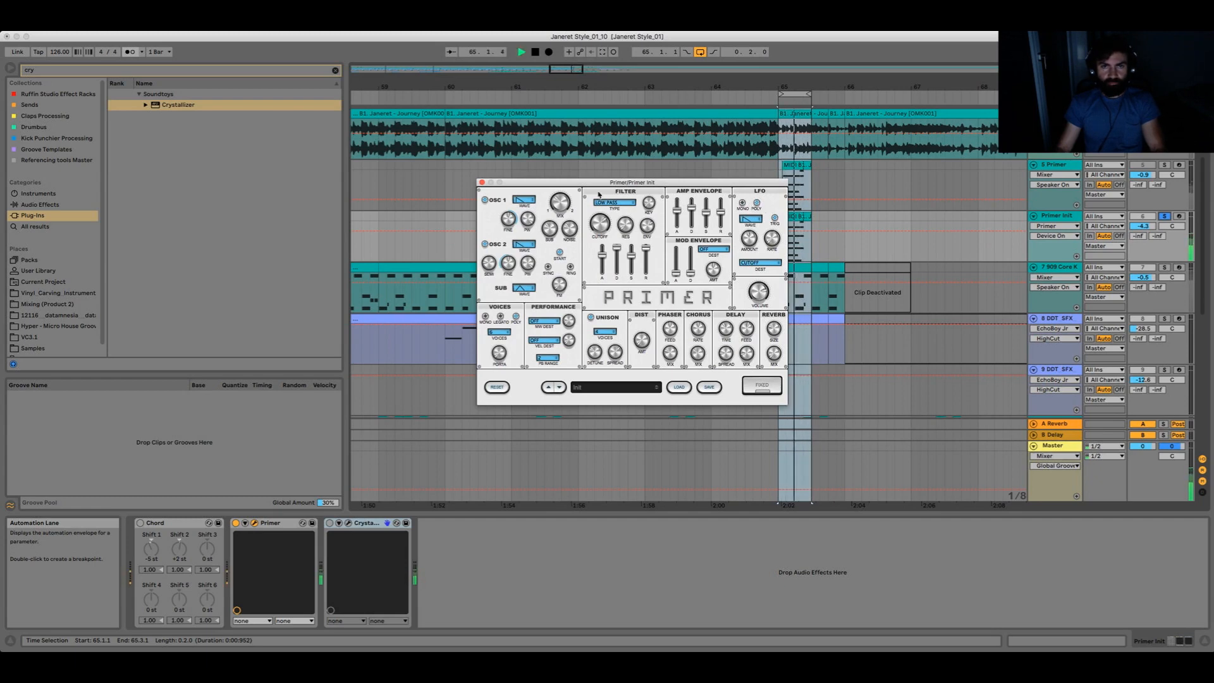
{"action": "left_click", "coordinate": [561, 206]}
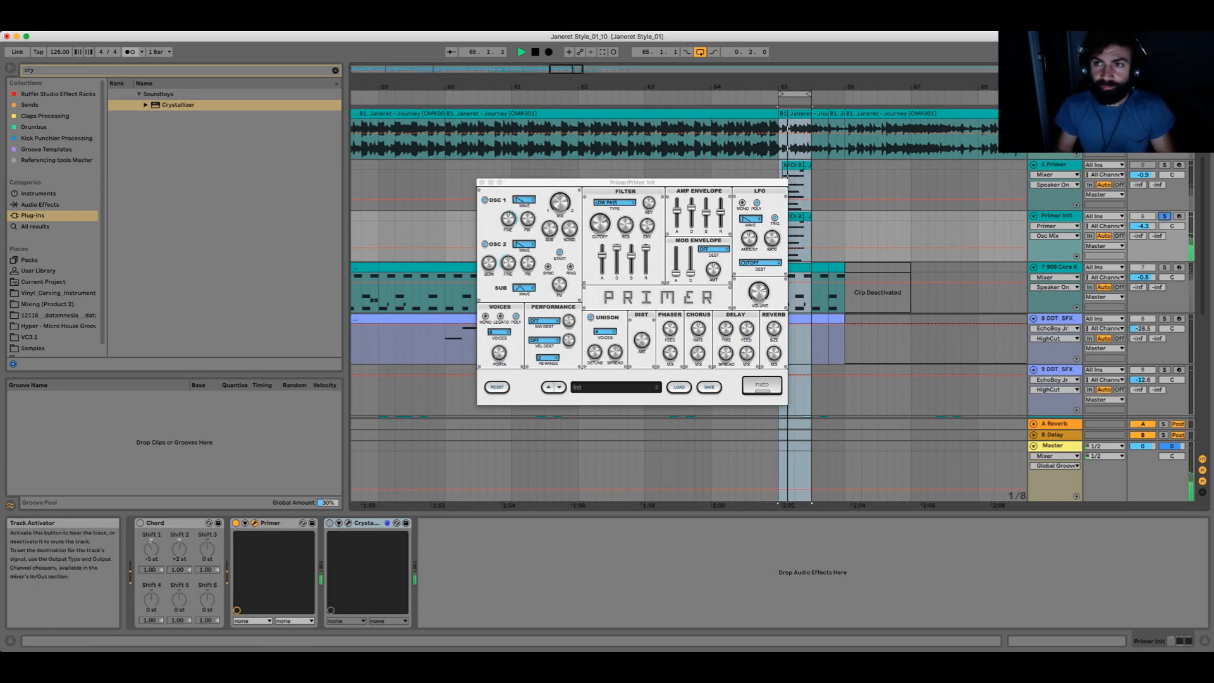
Compare the two pad sounds by soloing the original Primer track and returning the solo to the Primer Init track
{"action": "left_click", "coordinate": [1165, 216]}
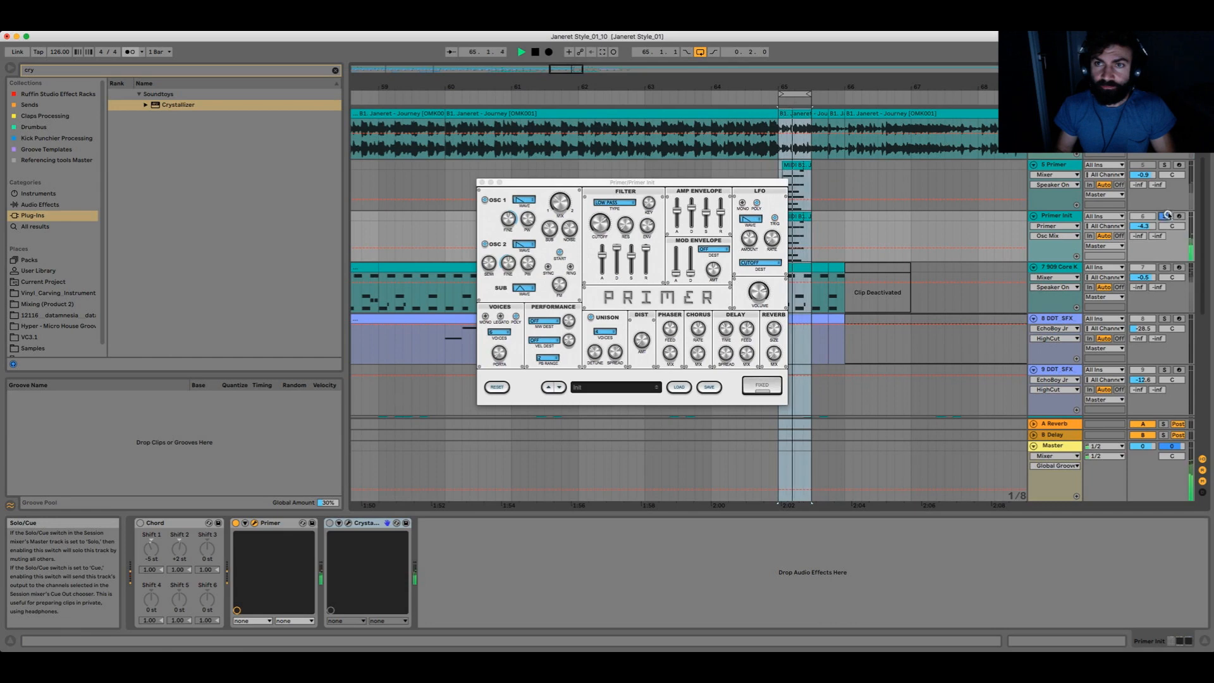
{"action": "left_click", "coordinate": [1164, 165]}
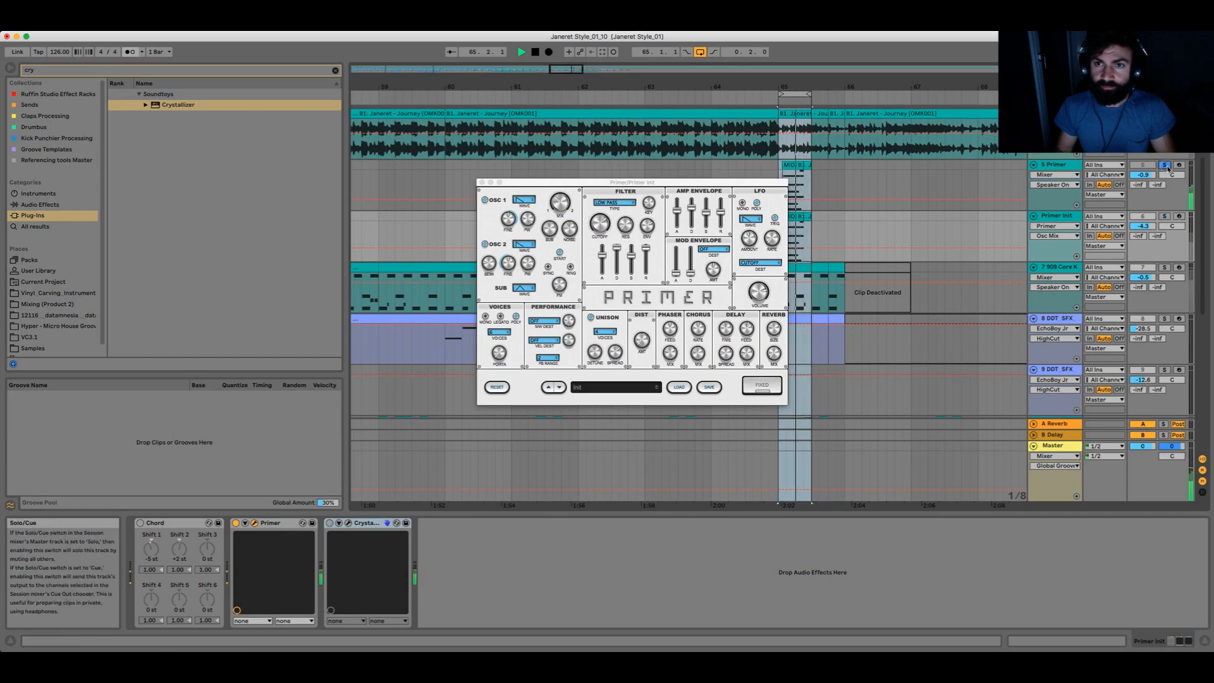
{"action": "left_click", "coordinate": [1165, 216]}
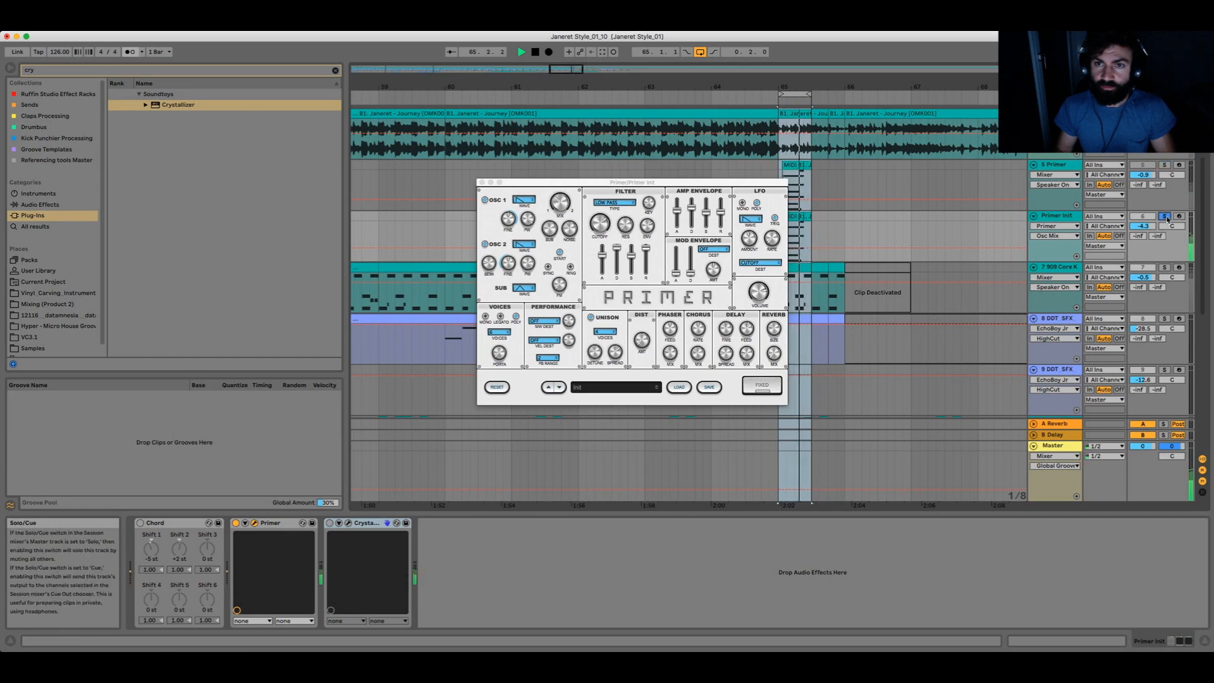
Readjust the noise level, set the filter cutoff to about 0.76, and stop playback
{"action": "left_click", "coordinate": [569, 228]}
{"action": "mouse_move", "coordinate": [569, 229]}
{"action": "left_mouse_down"}
{"action": "mouse_move", "coordinate": [567, 194]}
{"action": "mouse_move", "coordinate": [567, 236]}
{"action": "mouse_move", "coordinate": [557, 224]}
{"action": "left_mouse_up"}
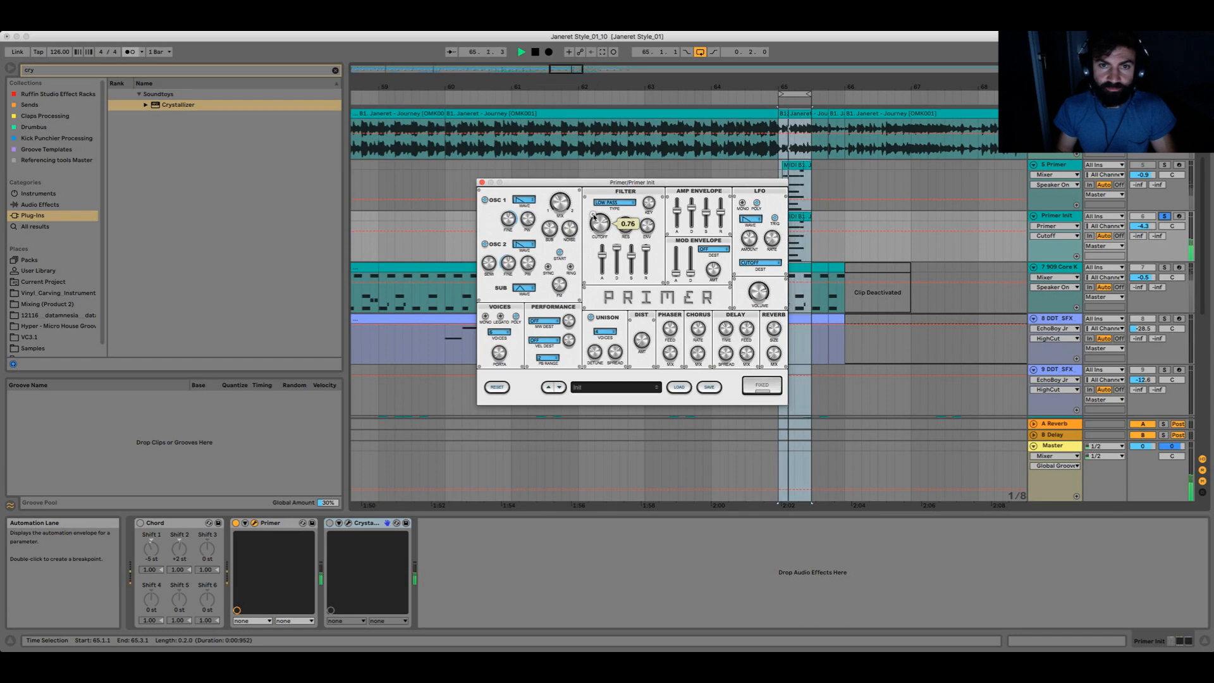
{"action": "key", "text": "space"}
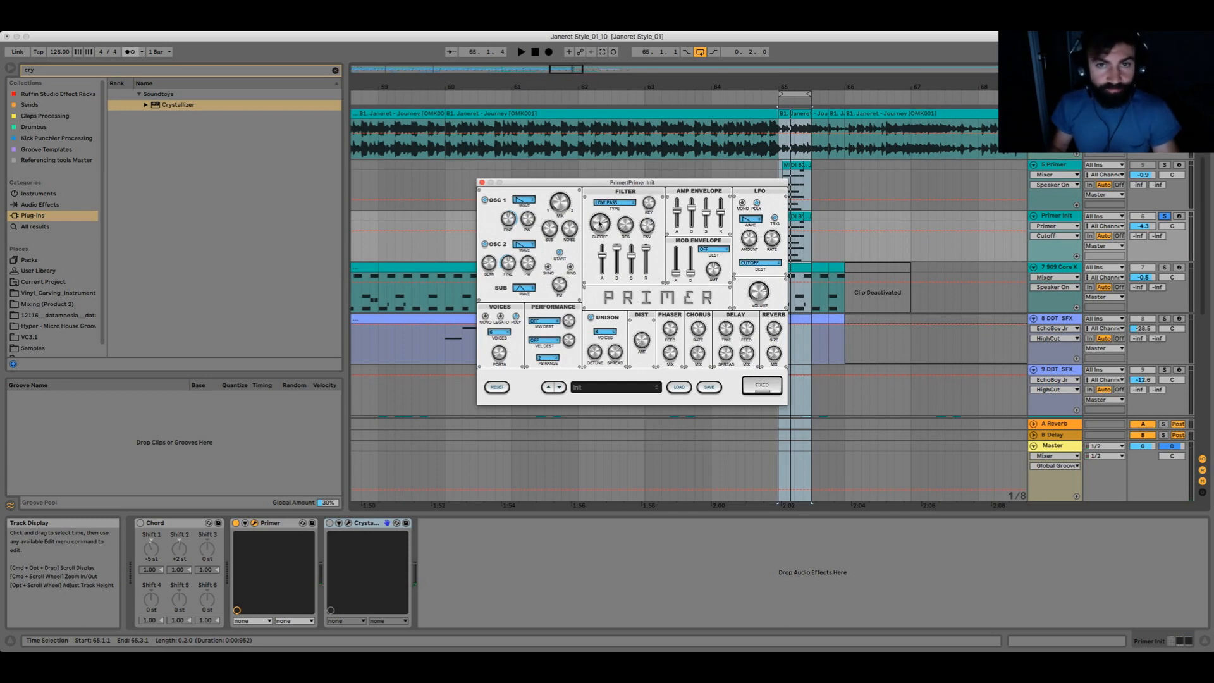
Play the loop and compare the reference audio with the Primer Init pad by toggling its solo, and stop playback
{"action": "key", "text": "space"}
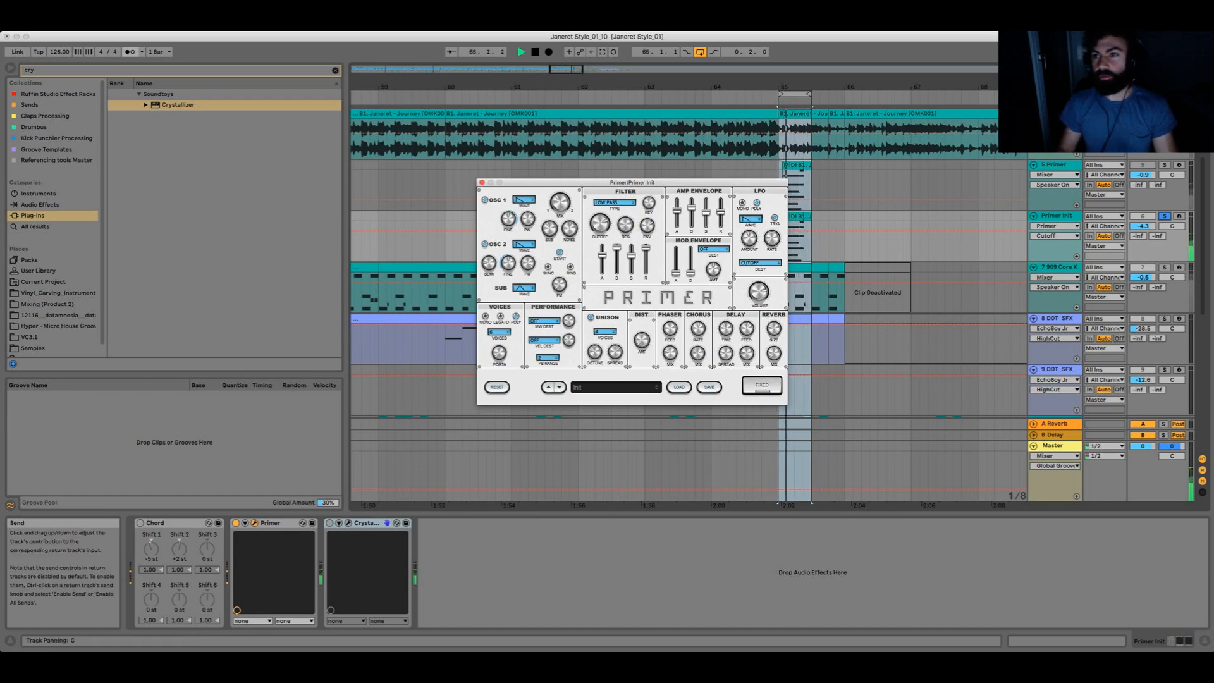
{"action": "left_click", "coordinate": [1164, 216]}
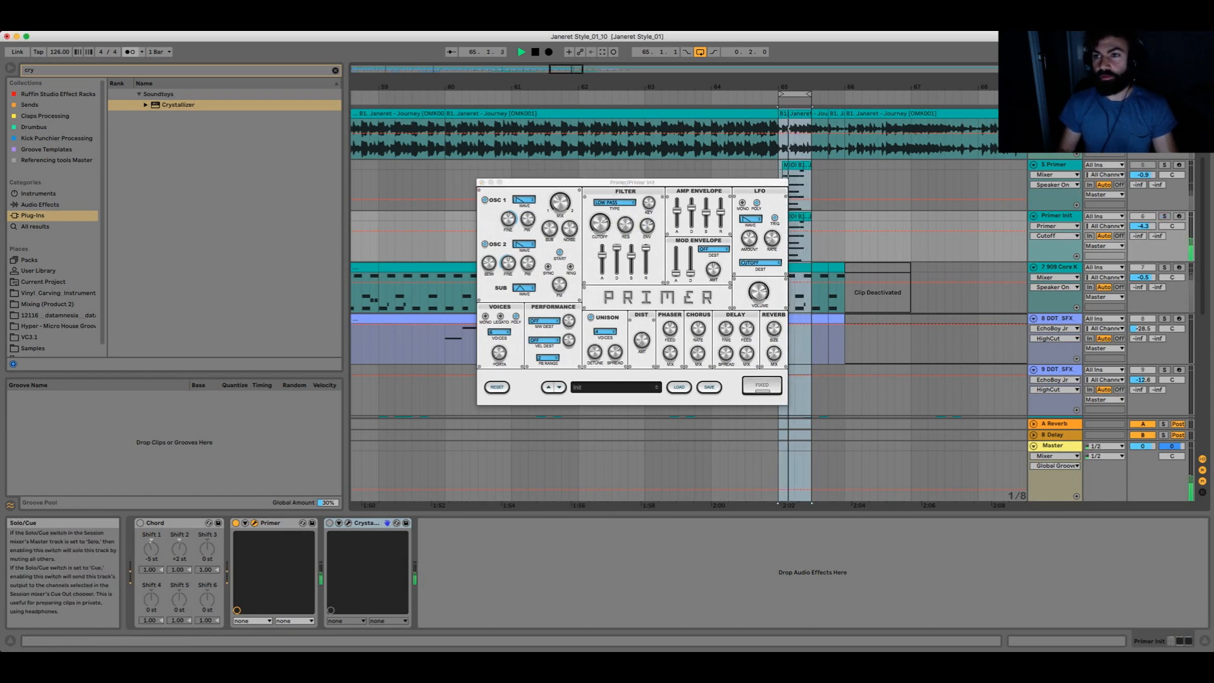
{"action": "left_click", "coordinate": [1165, 216]}
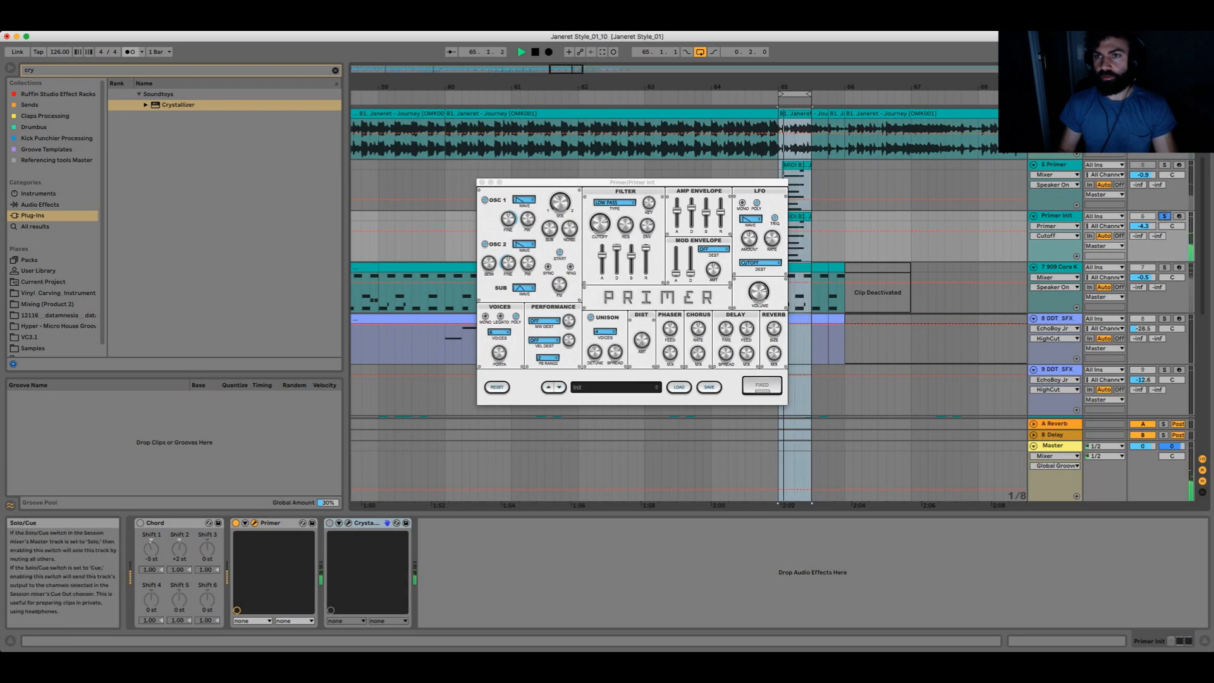
{"action": "key", "text": "space"}
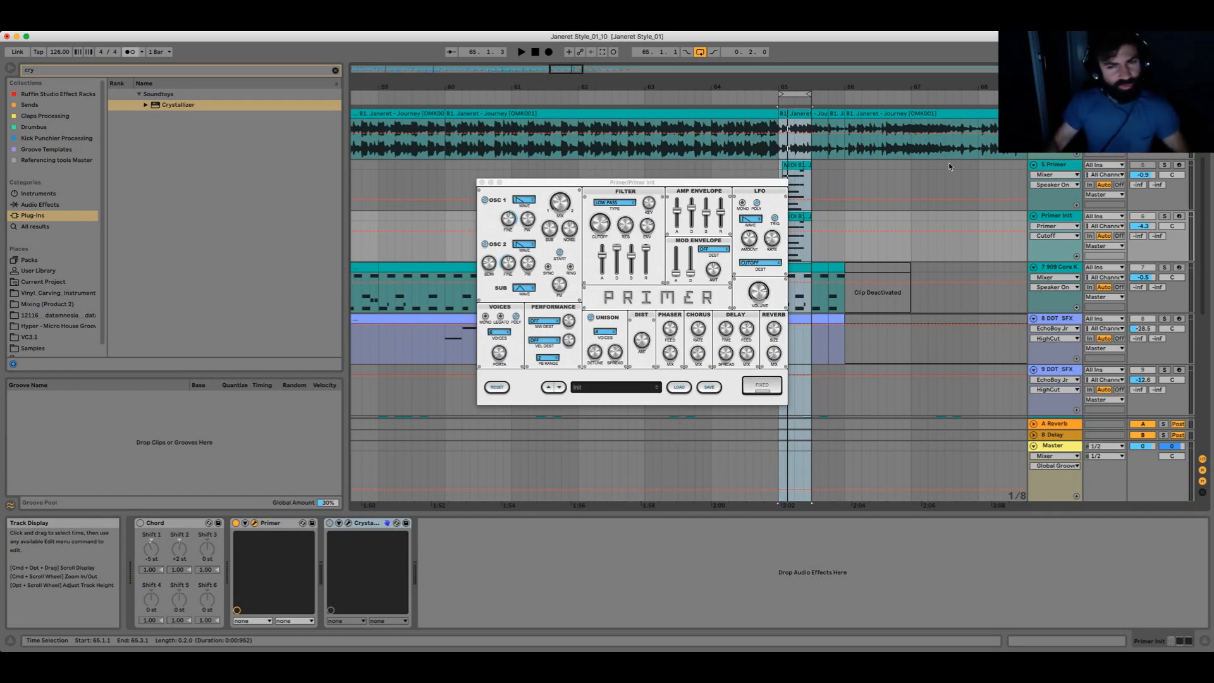
{"action": "left_click_drag", "start_coordinate": [592, 184], "coordinate": [471, 170]}
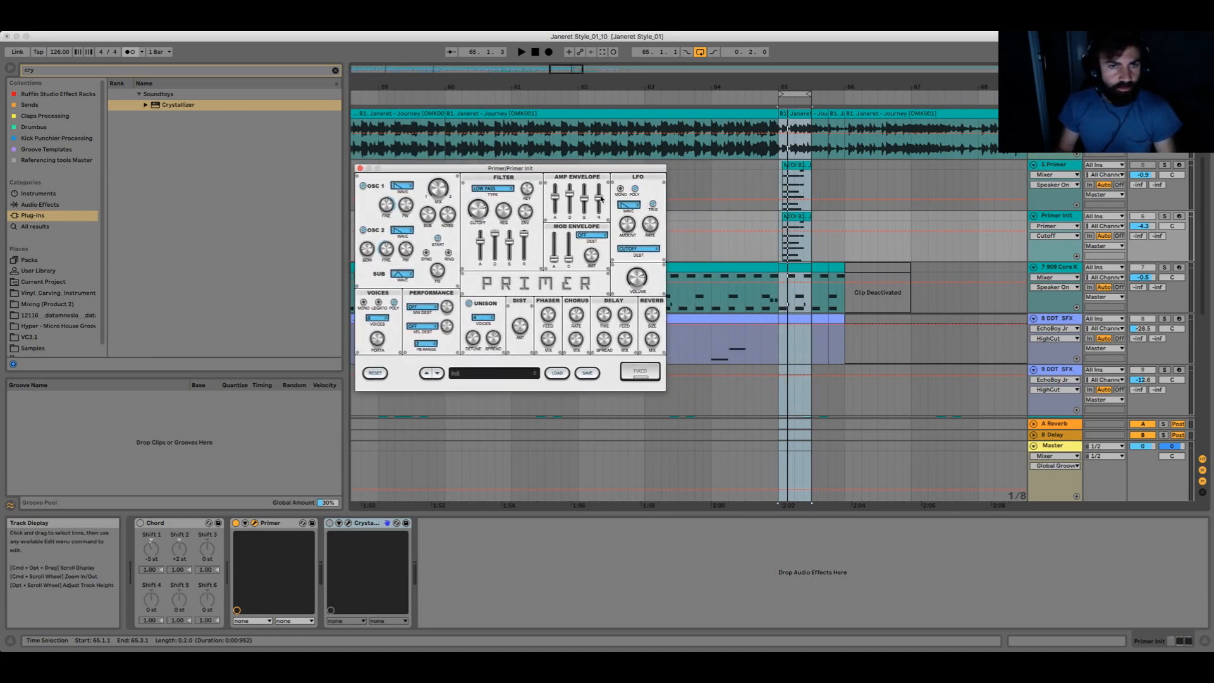
{"action": "left_click_drag", "start_coordinate": [565, 172], "coordinate": [592, 193]}
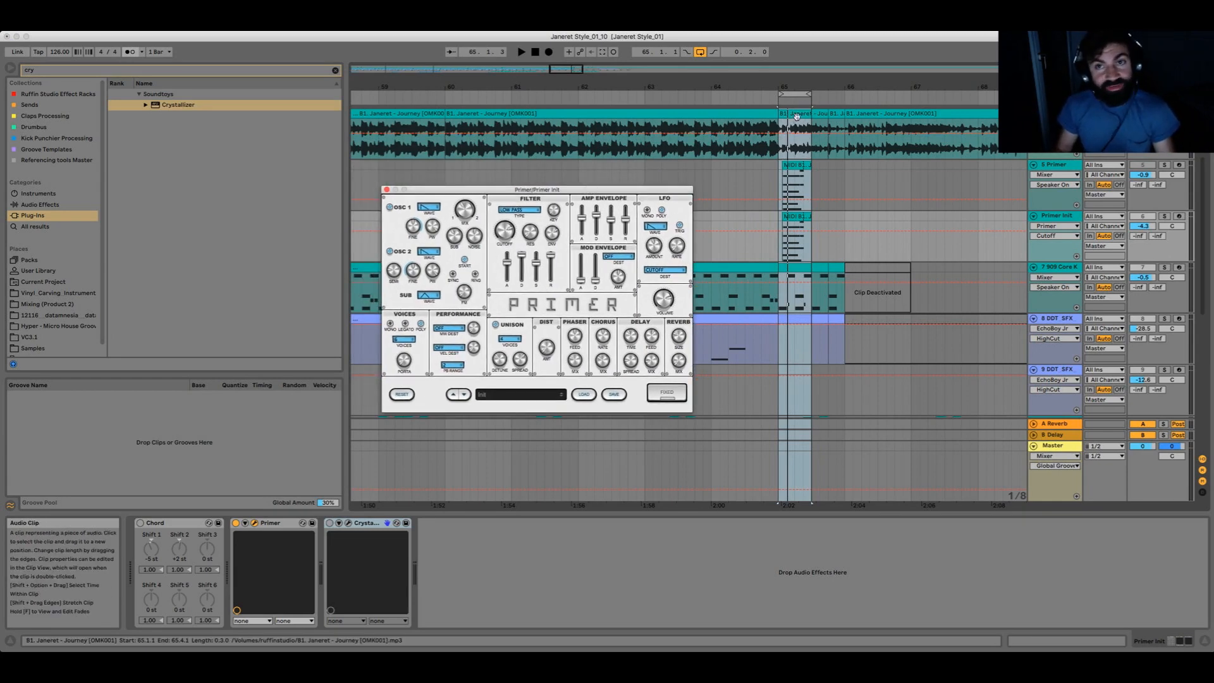
{"action": "left_click_drag", "start_coordinate": [796, 95], "coordinate": [795, 79]}
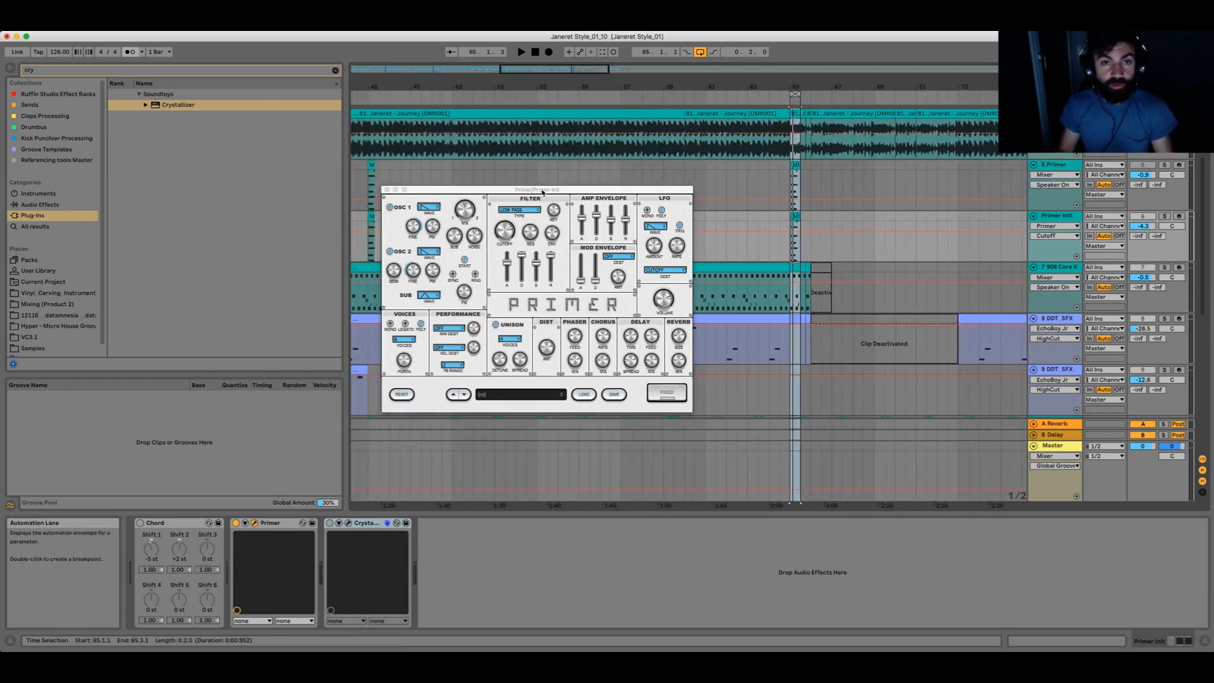
{"action": "left_click_drag", "start_coordinate": [543, 192], "coordinate": [657, 346]}
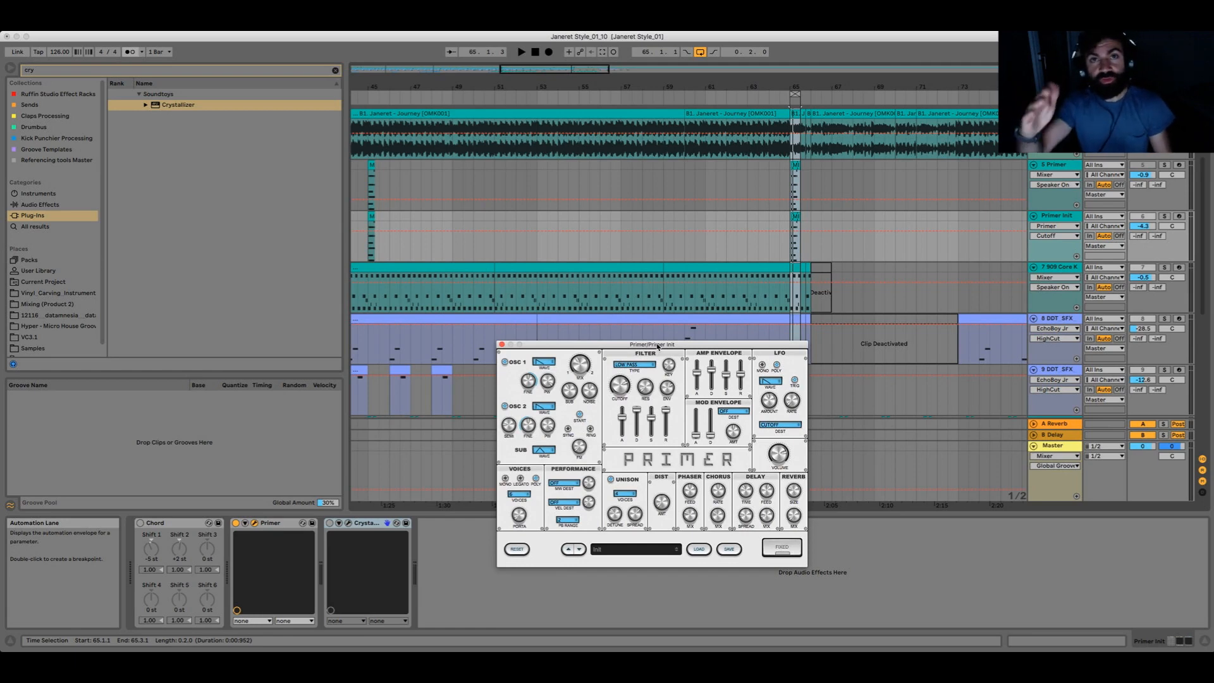
{"action": "left_click_drag", "start_coordinate": [684, 347], "coordinate": [673, 284]}
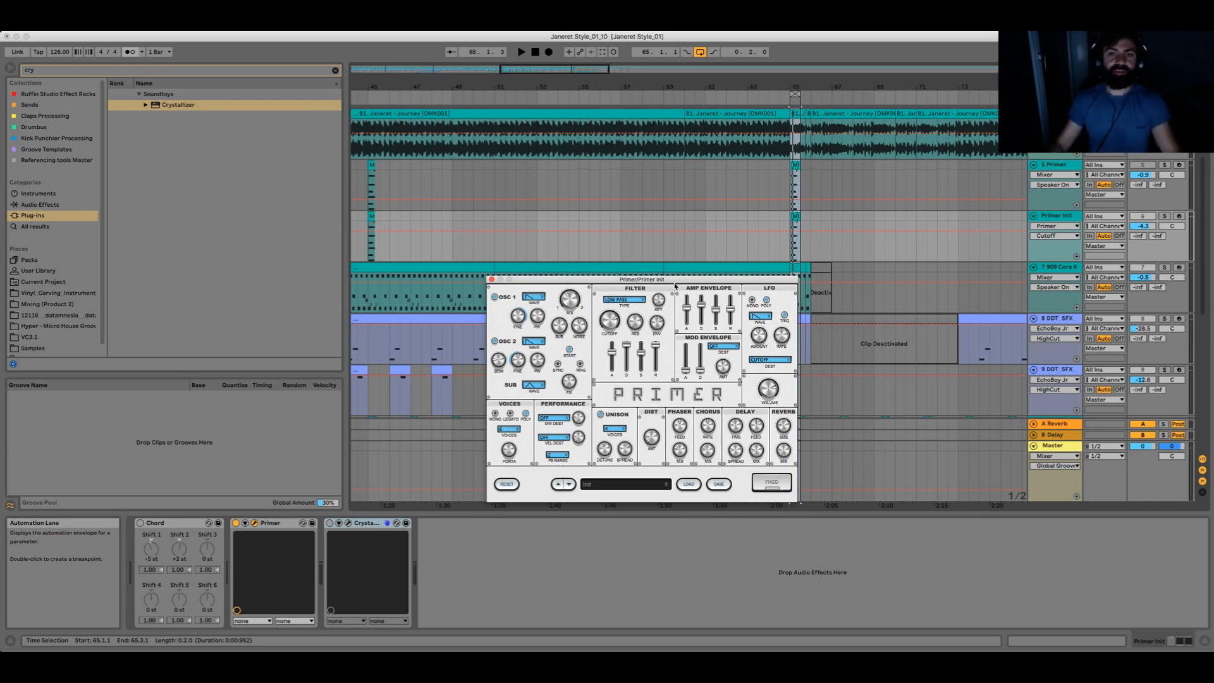
{"action": "left_click_drag", "start_coordinate": [674, 280], "coordinate": [605, 225]}
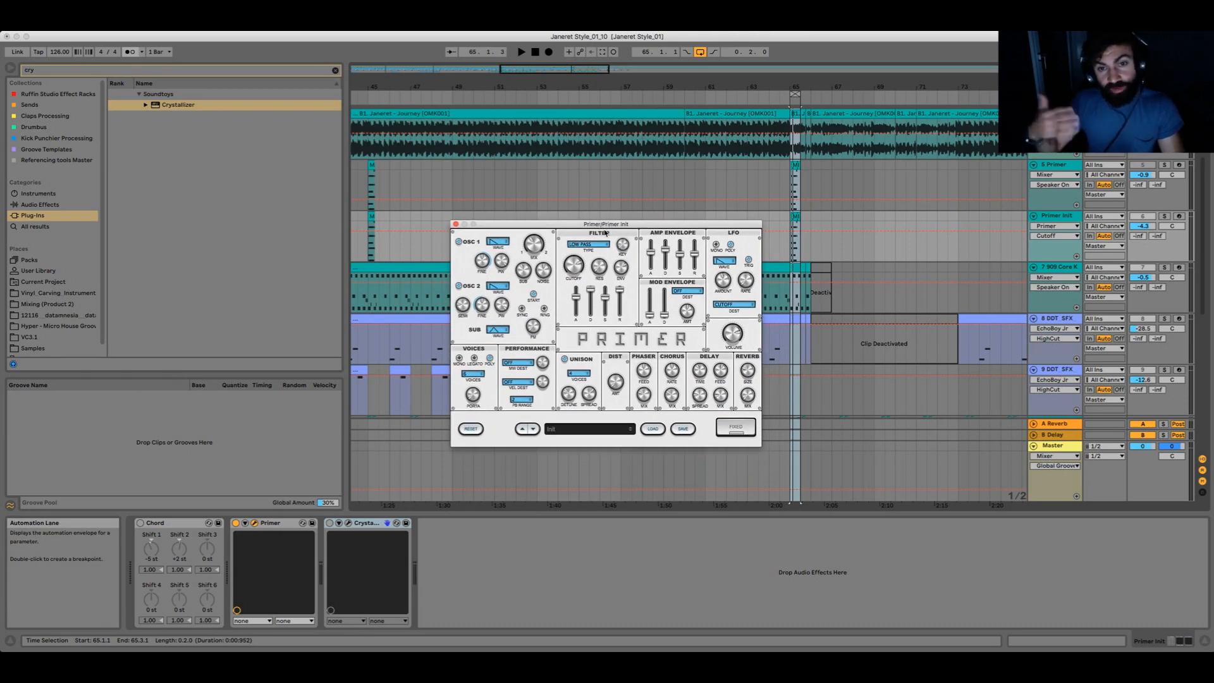
{"action": "left_click_drag", "start_coordinate": [606, 233], "coordinate": [593, 262]}
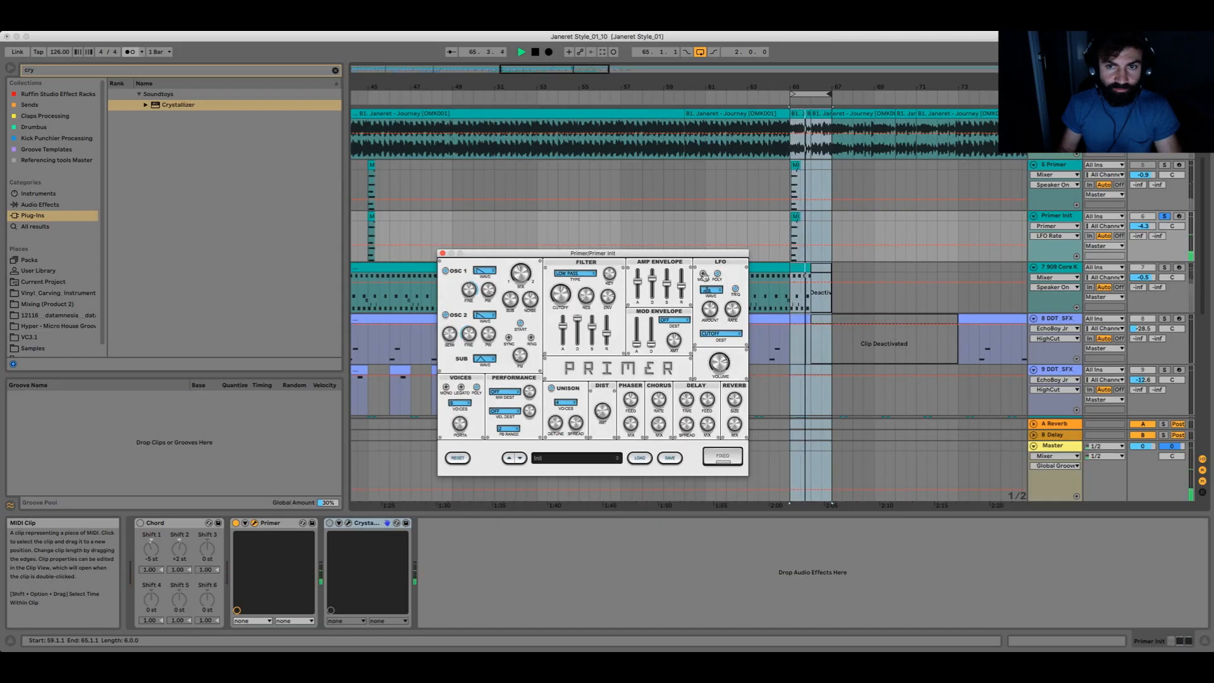
Set the LFO rate to 1/8 and the LFO amount to about 0.74 while the loop plays
{"action": "left_click", "coordinate": [712, 306]}
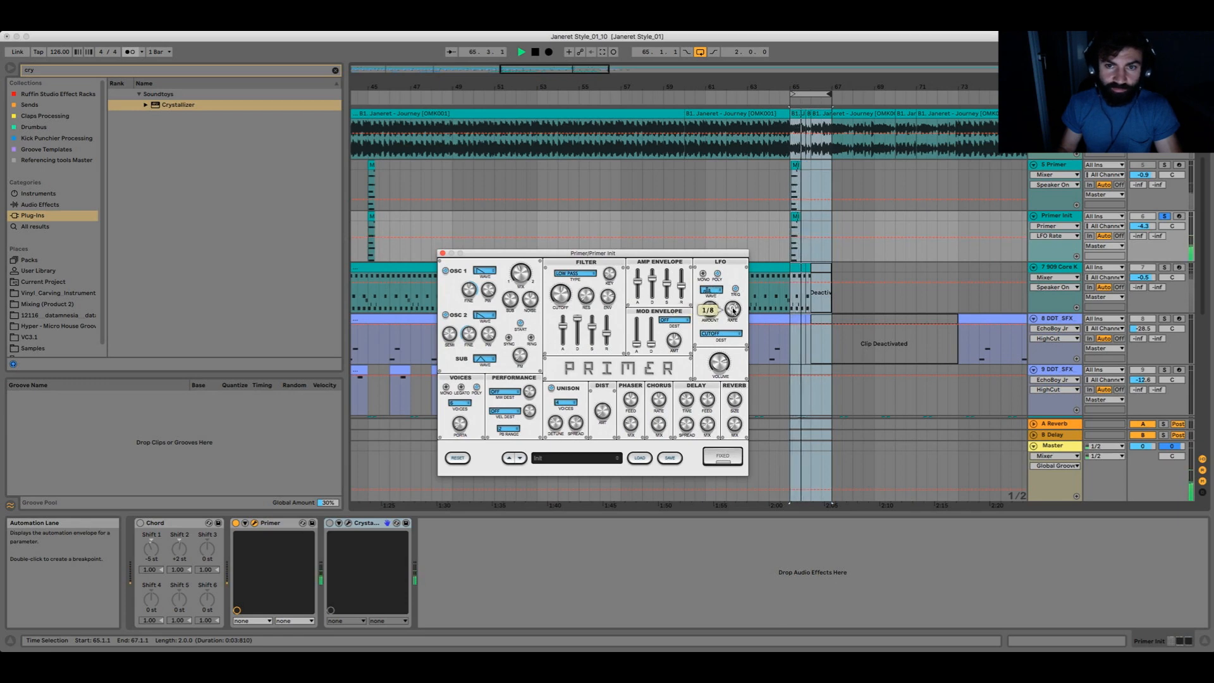
{"action": "left_click_drag", "start_coordinate": [715, 304], "coordinate": [716, 299]}
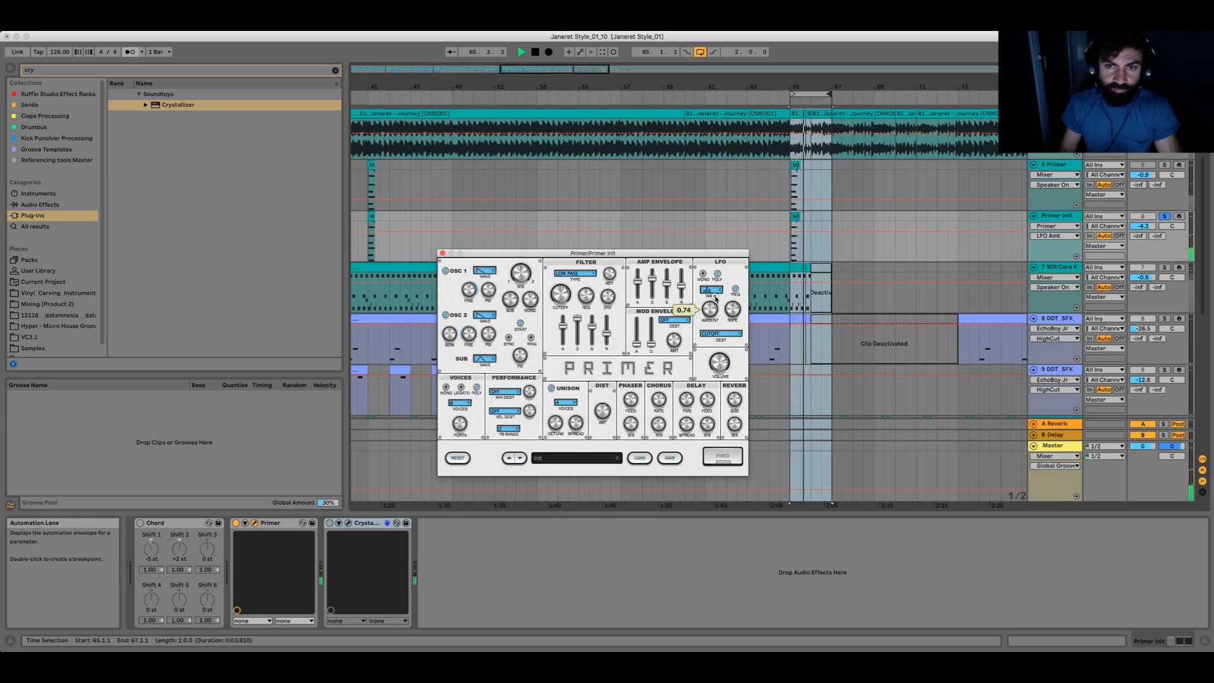
{"action": "mouse_move", "coordinate": [732, 305]}
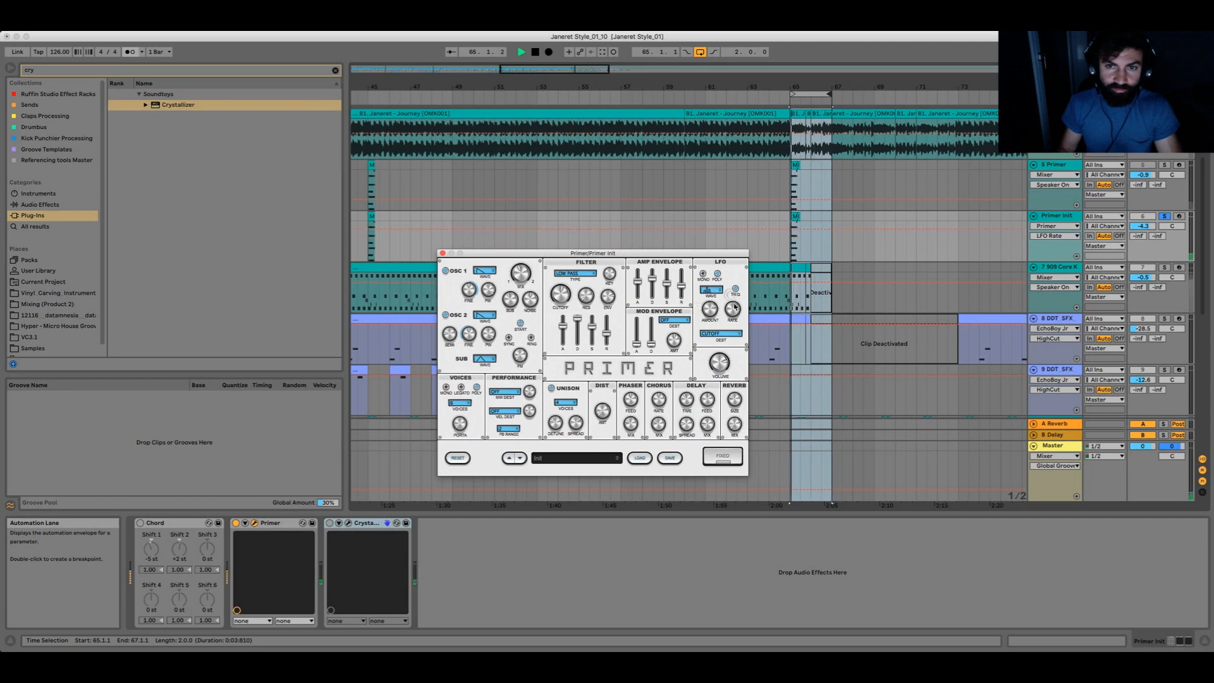
Readjust the filter envelope decay and cutoff, trying a cutoff of about 0.58, and set the key tracking to about 0.11
{"action": "left_click", "coordinate": [565, 291]}
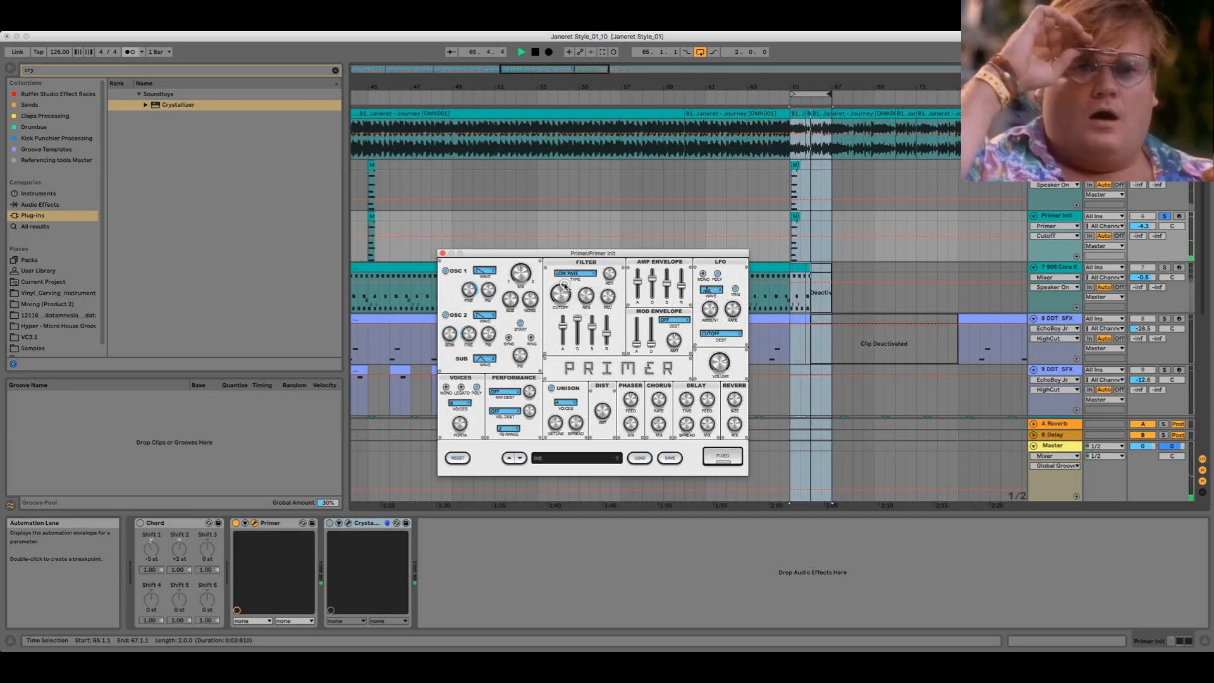
{"action": "left_click", "coordinate": [577, 323]}
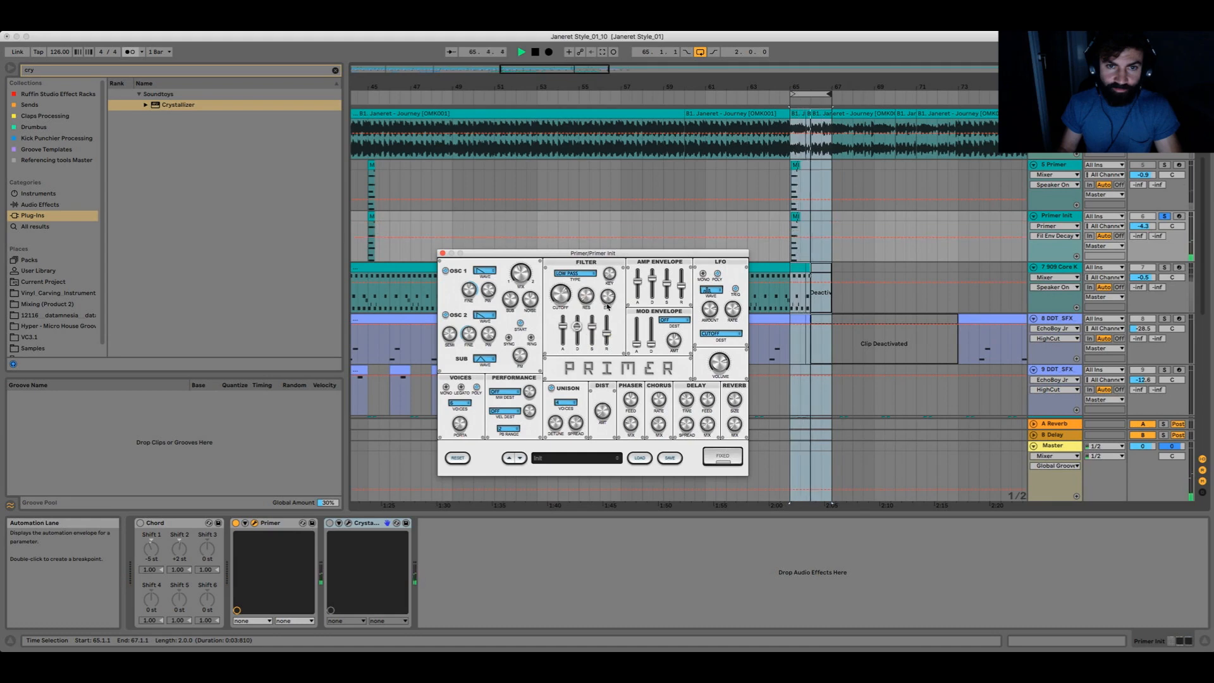
{"action": "left_click", "coordinate": [558, 292]}
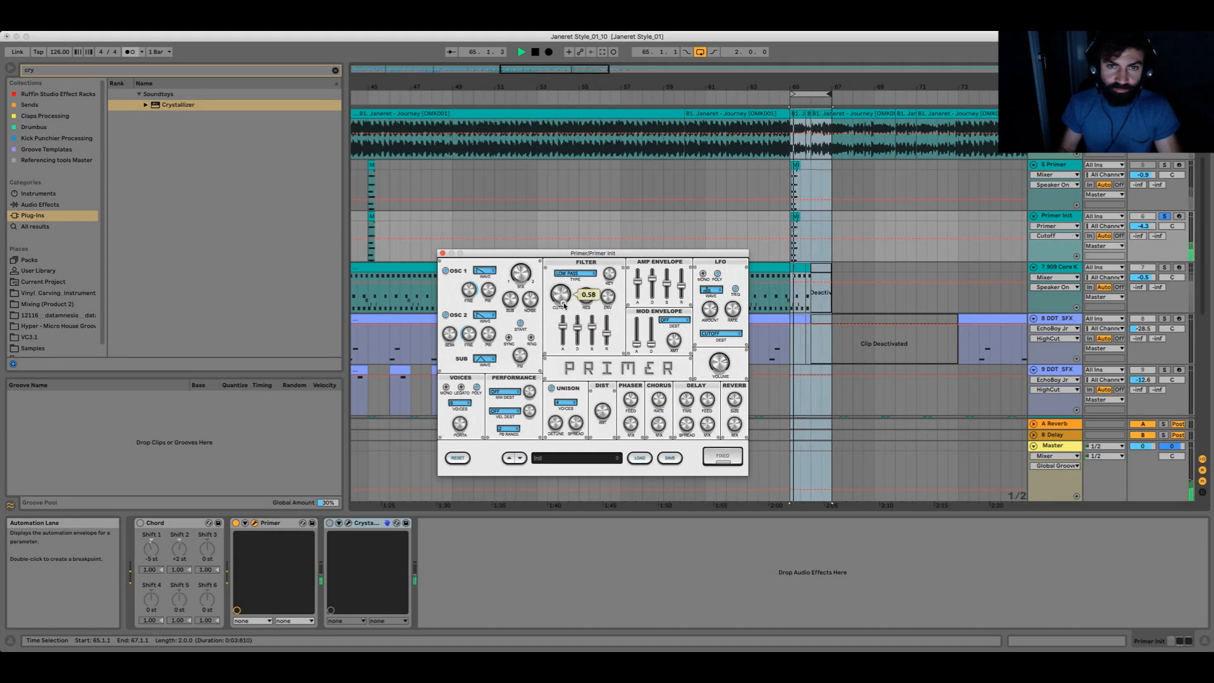
{"action": "left_click", "coordinate": [609, 274]}
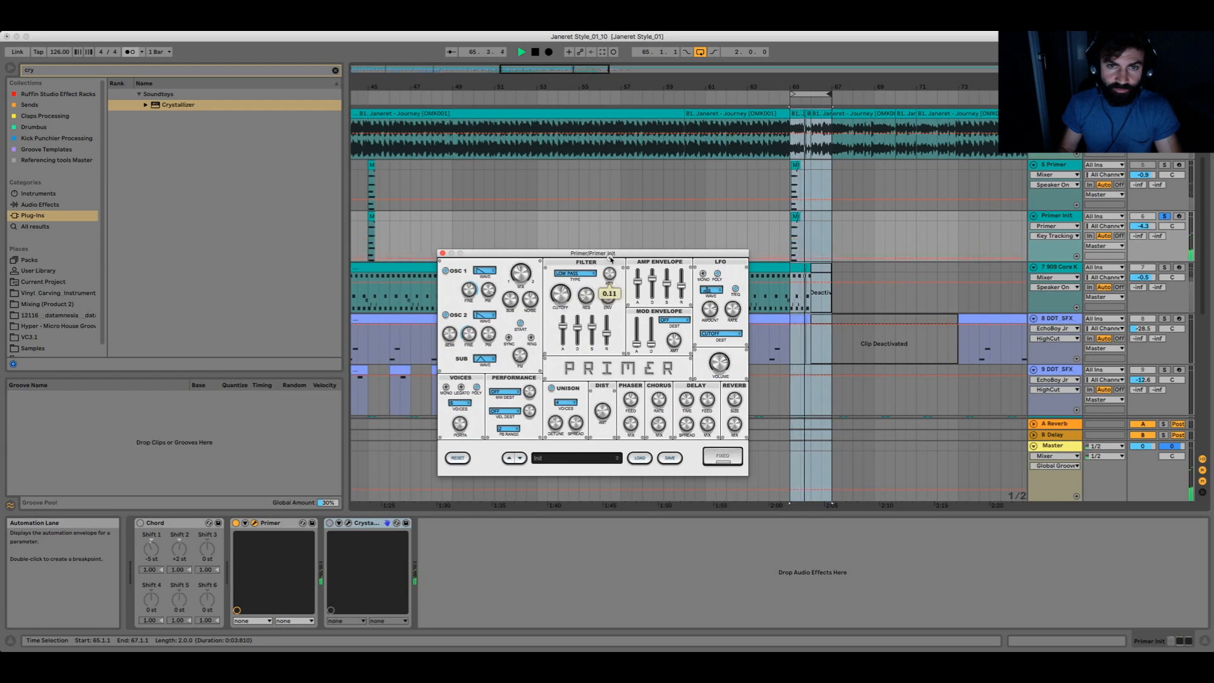
{"action": "left_click", "coordinate": [560, 298]}
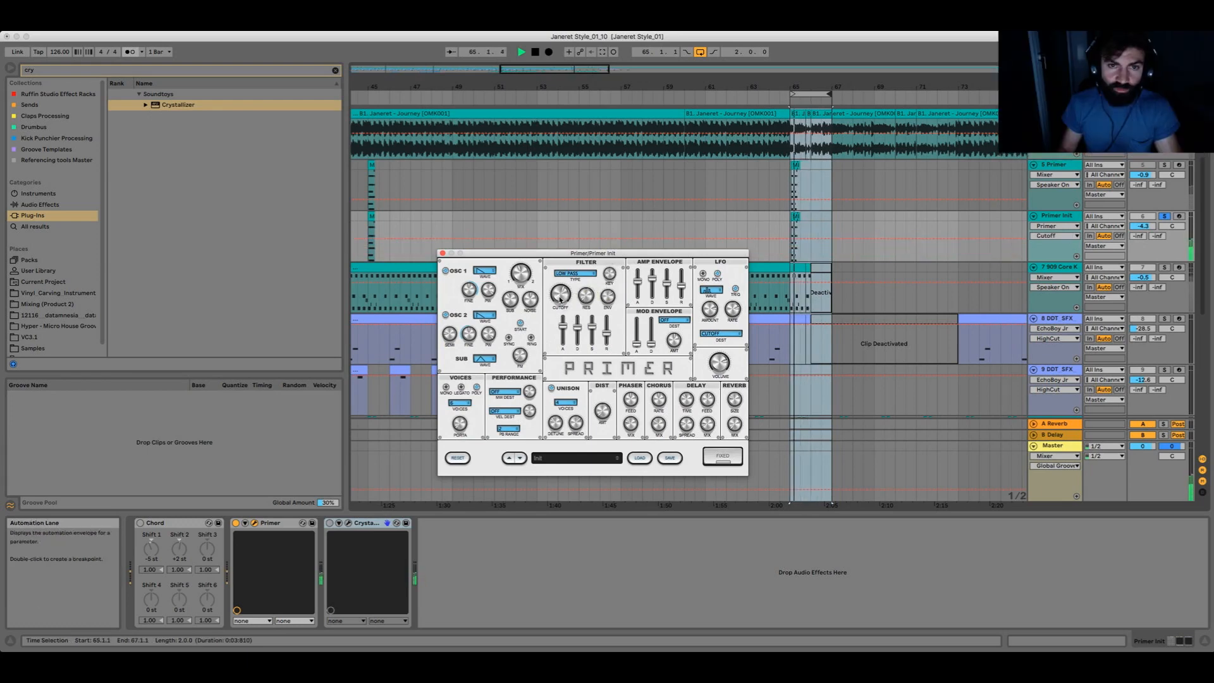
Change the LFO waveform and readjust the filter cutoff while auditioning the loop
{"action": "left_click", "coordinate": [711, 290]}
{"action": "left_click", "coordinate": [720, 312]}
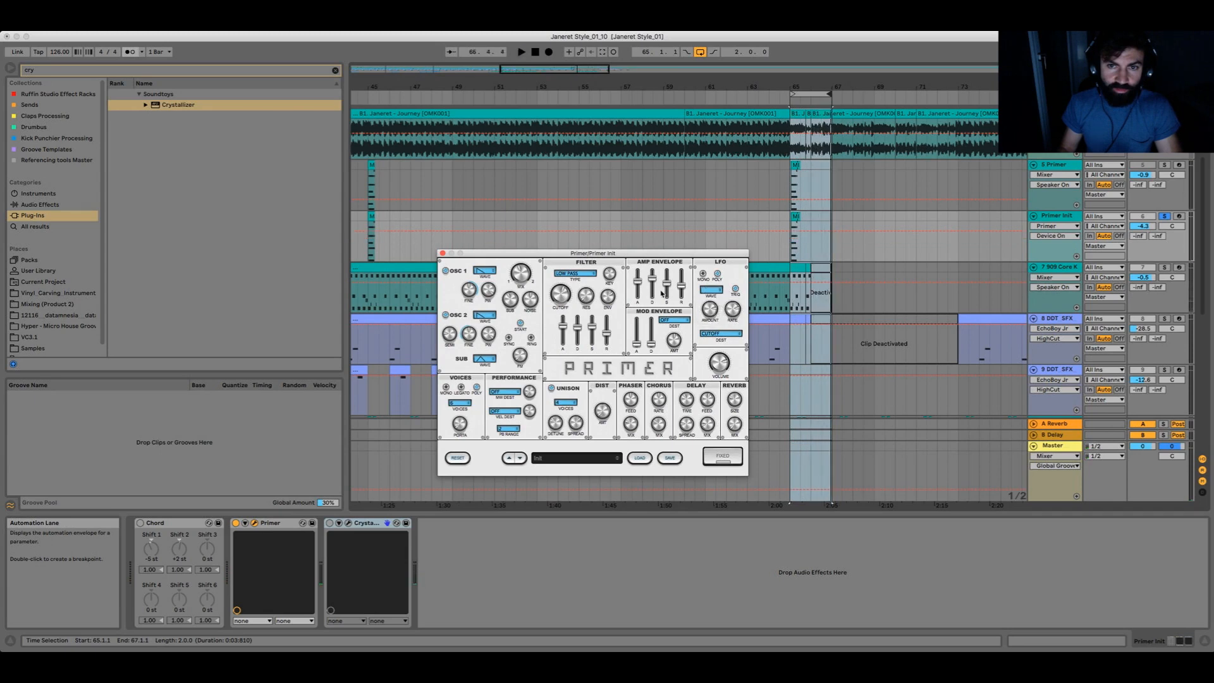
{"action": "left_click", "coordinate": [707, 291]}
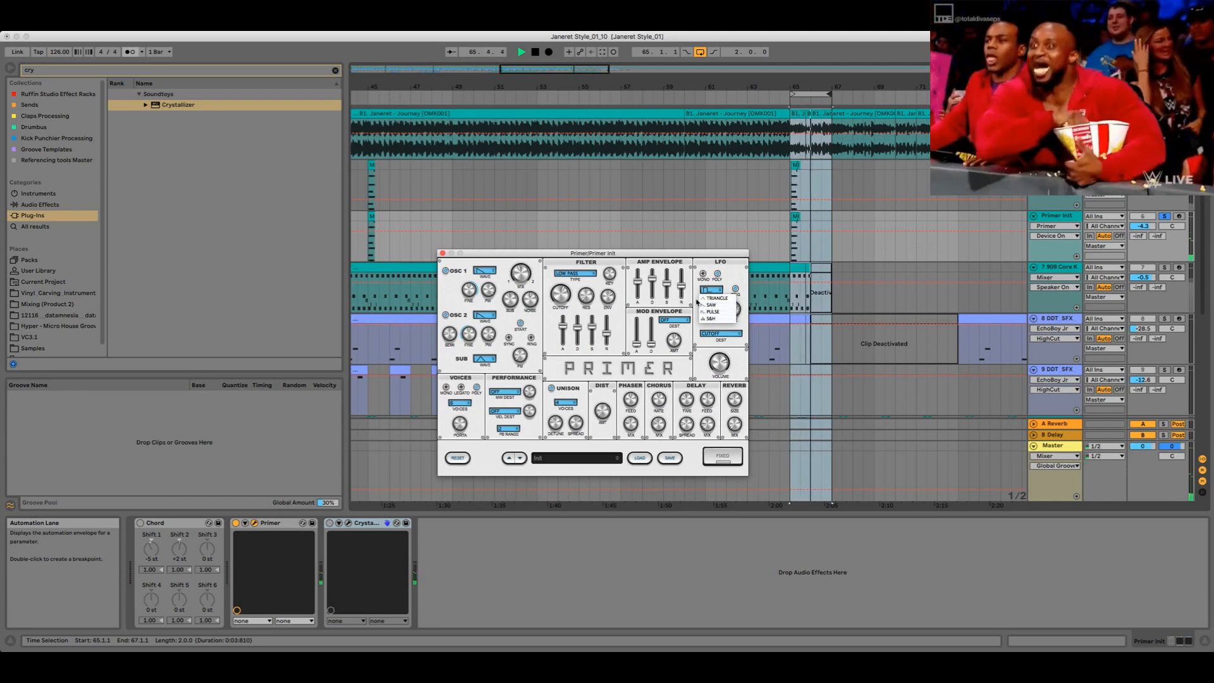
{"action": "left_click", "coordinate": [560, 295]}
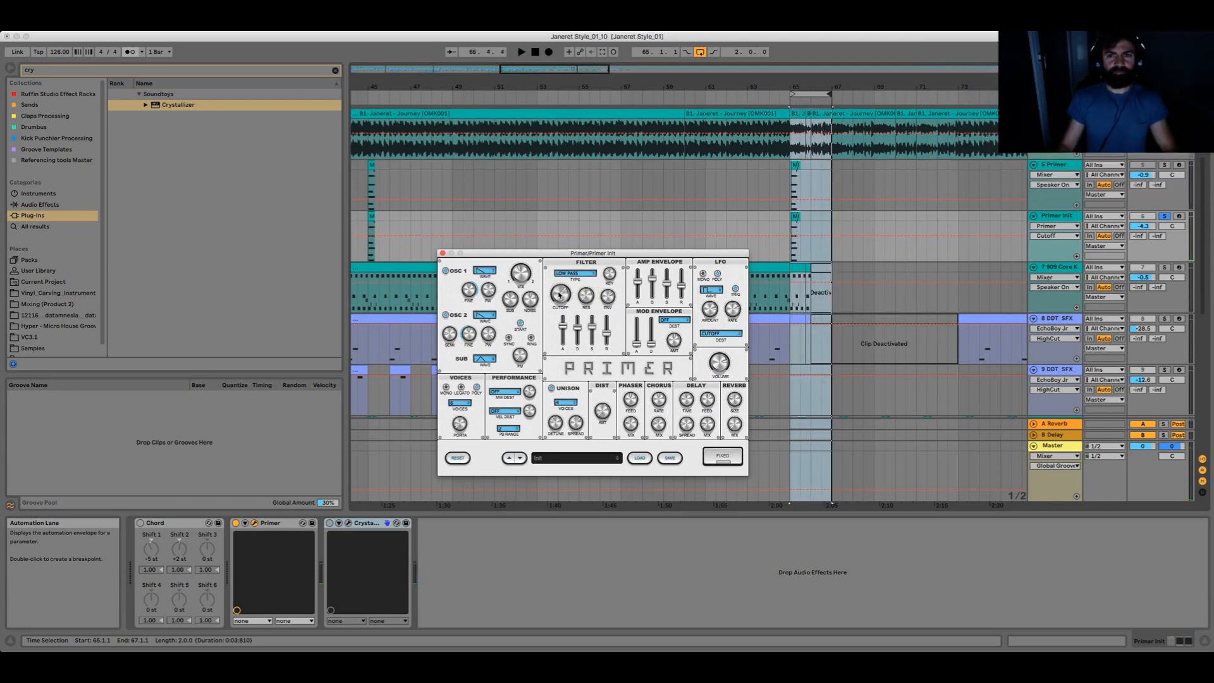
Open Crystallizer on the Primer Init track and adjust its delay and recycle amounts while auditioning the loop
{"action": "left_click", "coordinate": [347, 523]}
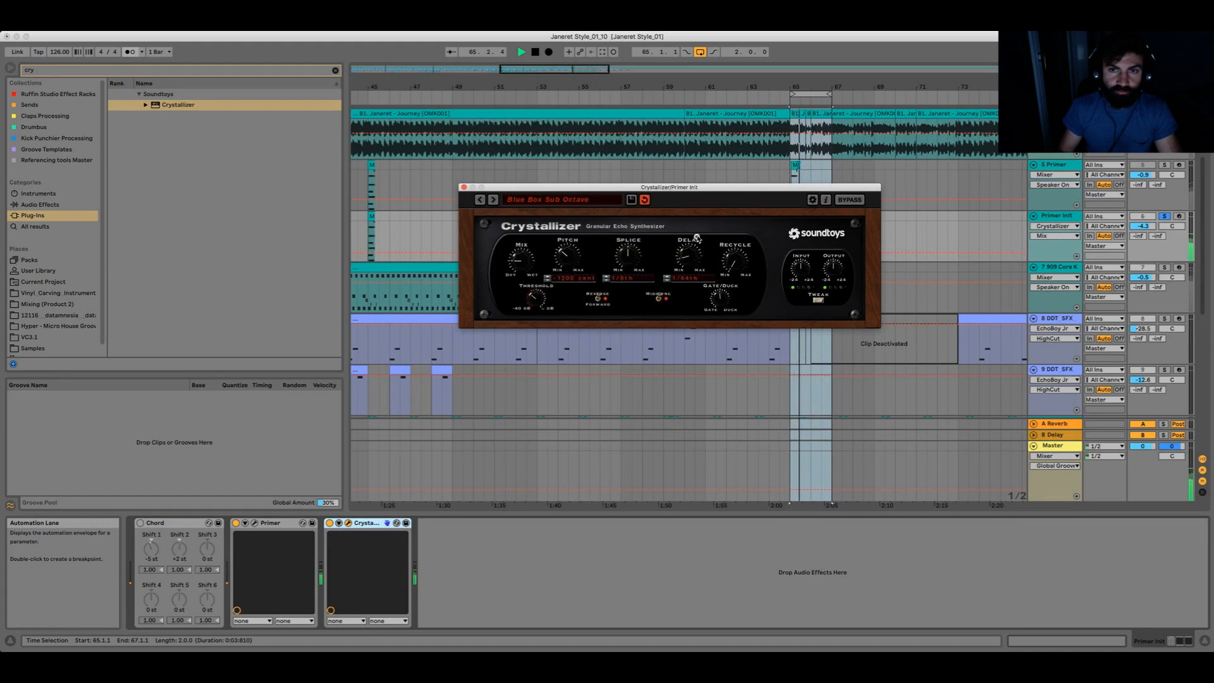
{"action": "left_click_drag", "start_coordinate": [697, 238], "coordinate": [696, 220]}
{"action": "key", "text": "space"}
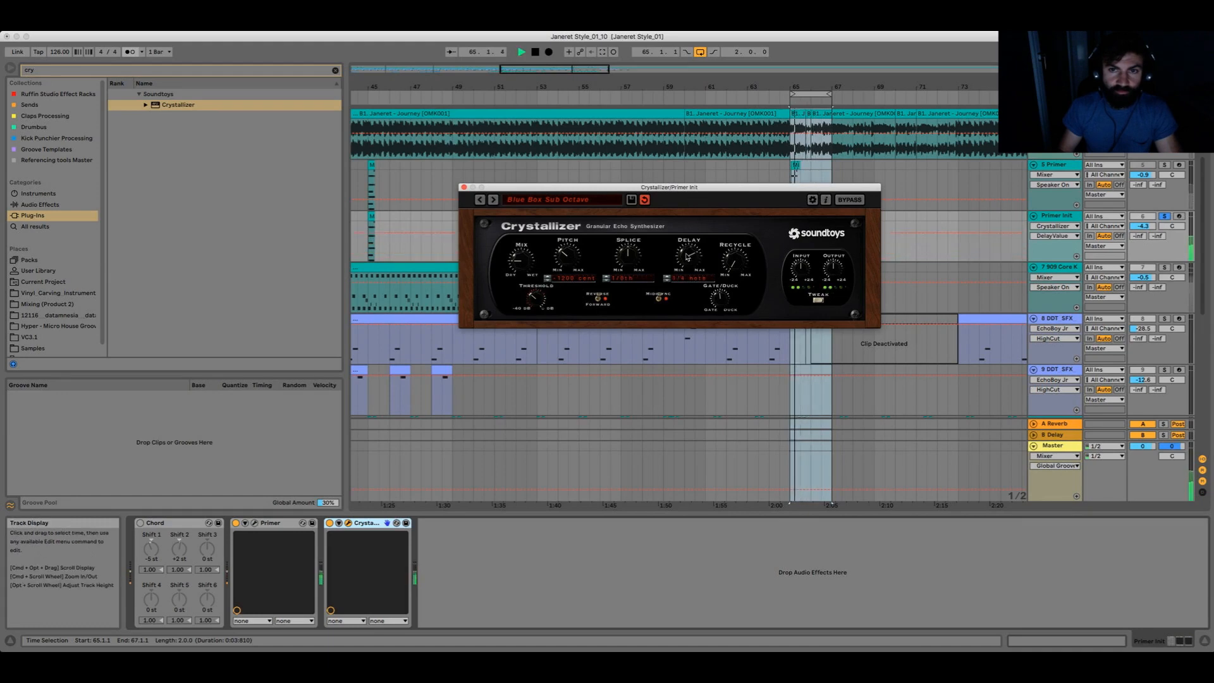
{"action": "key", "text": "space"}
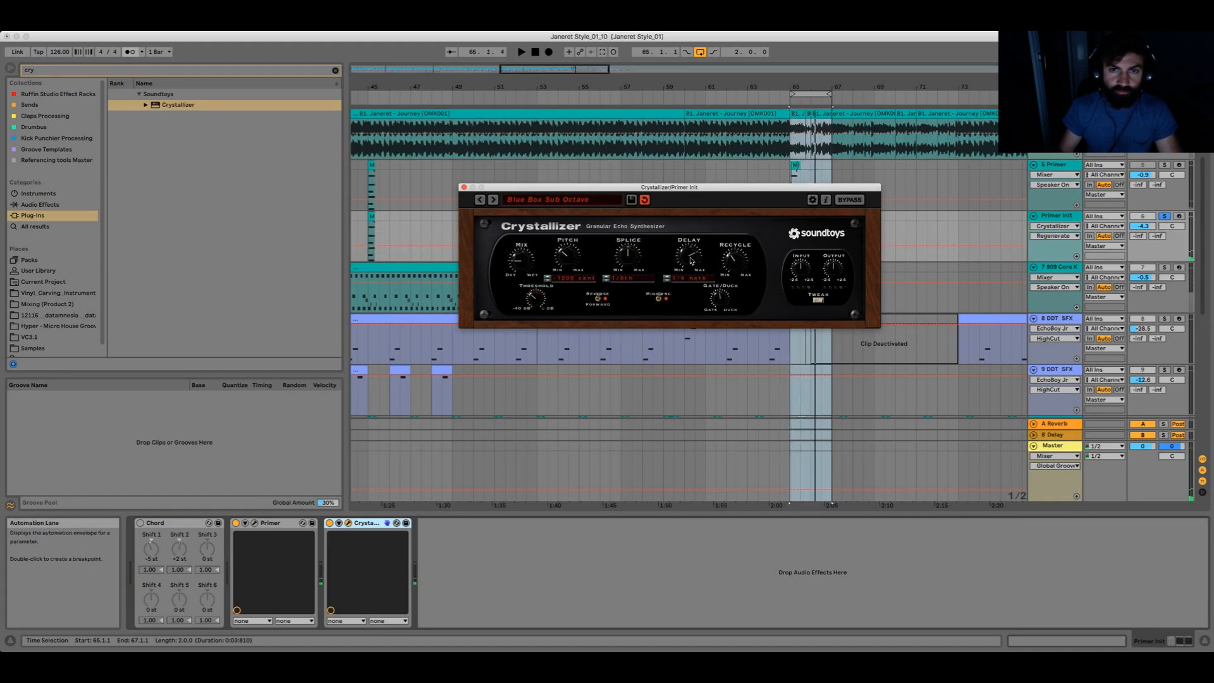
Reopen Primer, set the filter envelope release to about 2259 ms, lengthen the amp release, and readjust the filter cutoff
{"action": "left_click", "coordinate": [254, 523]}
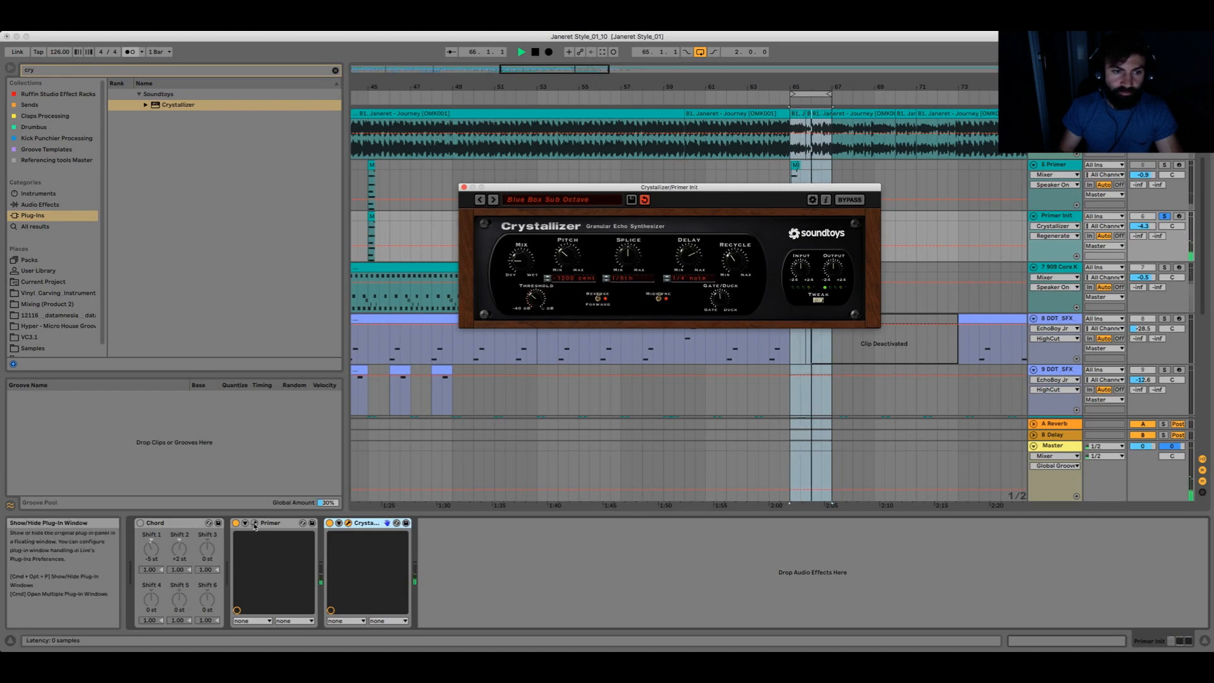
{"action": "key", "text": "space"}
{"action": "left_click_drag", "start_coordinate": [568, 296], "coordinate": [564, 336]}
{"action": "left_click", "coordinate": [607, 338]}
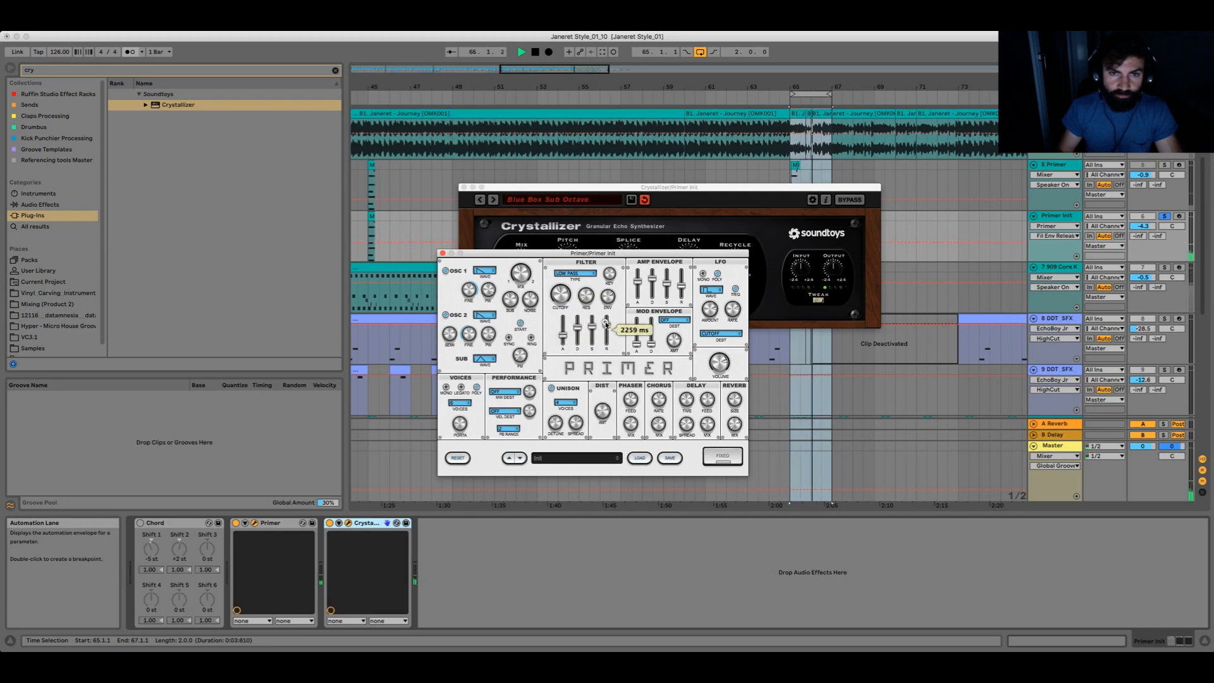
{"action": "left_click_drag", "start_coordinate": [681, 290], "coordinate": [683, 273]}
{"action": "left_click", "coordinate": [573, 297]}
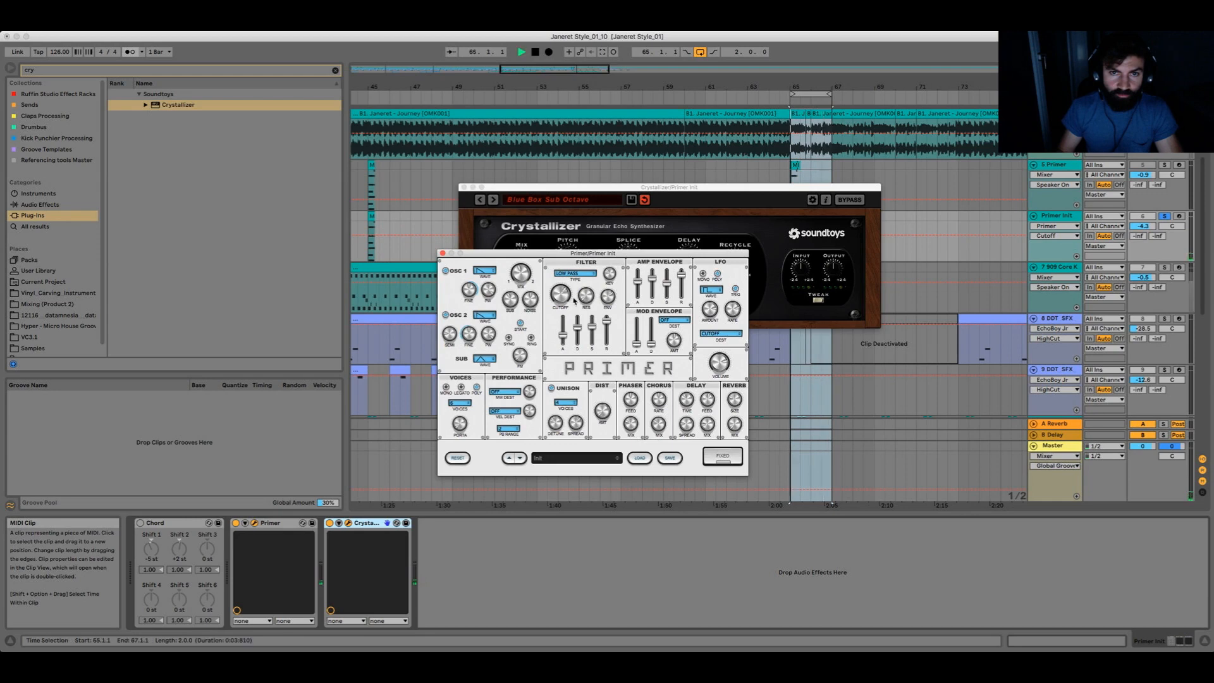
Set the filter resonance to about 0.50 and the cutoff to about 0.66, and fine-tune both against the playing loop
{"action": "left_click_drag", "start_coordinate": [586, 295], "coordinate": [585, 261]}
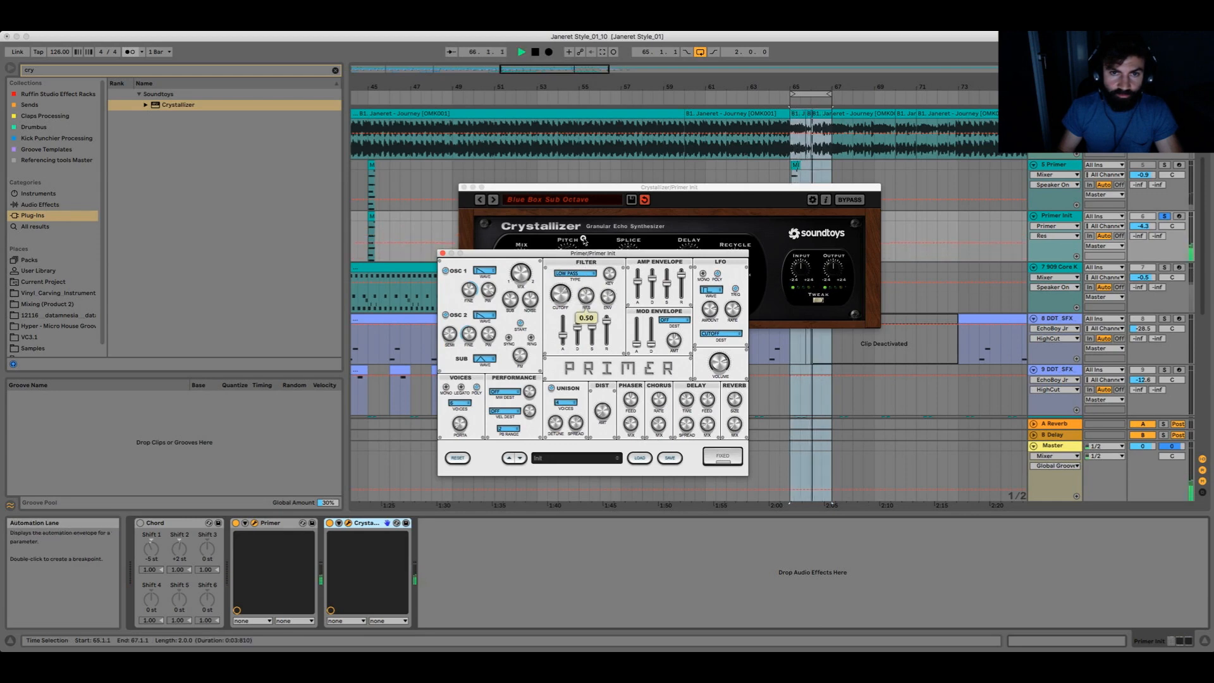
{"action": "left_click", "coordinate": [561, 292]}
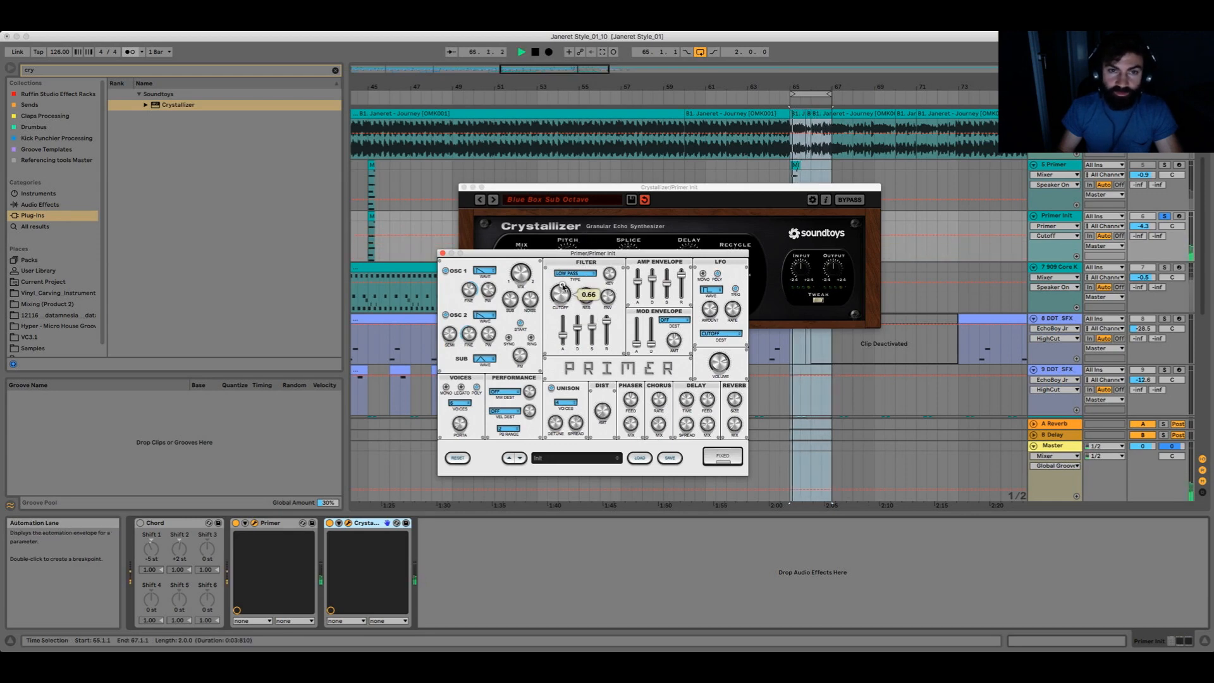
{"action": "key", "text": "space"}
{"action": "key", "text": "space"}
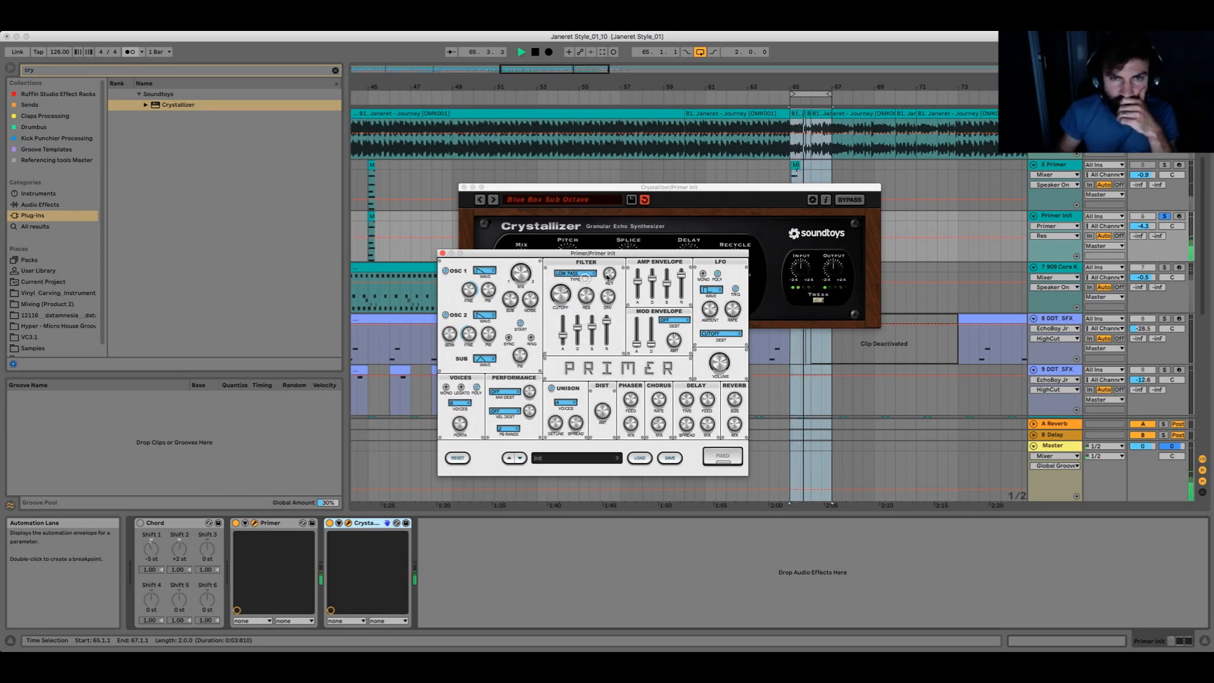
{"action": "left_click_drag", "start_coordinate": [608, 296], "coordinate": [588, 291]}
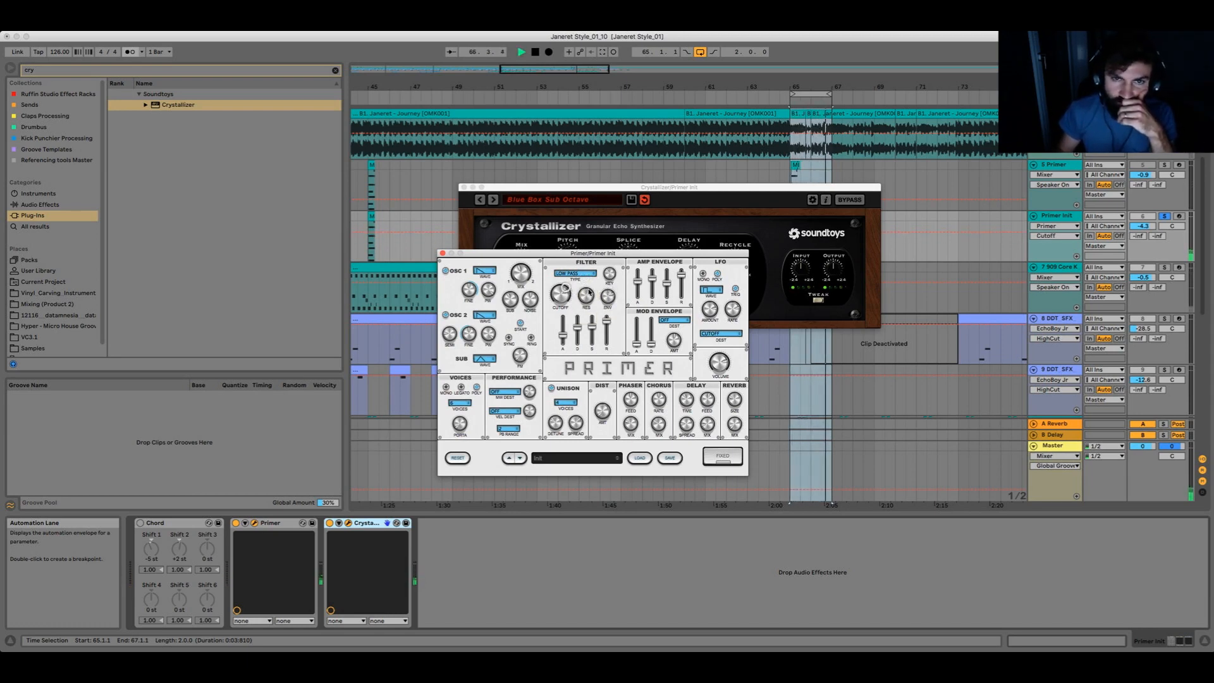
{"action": "key", "text": "space"}
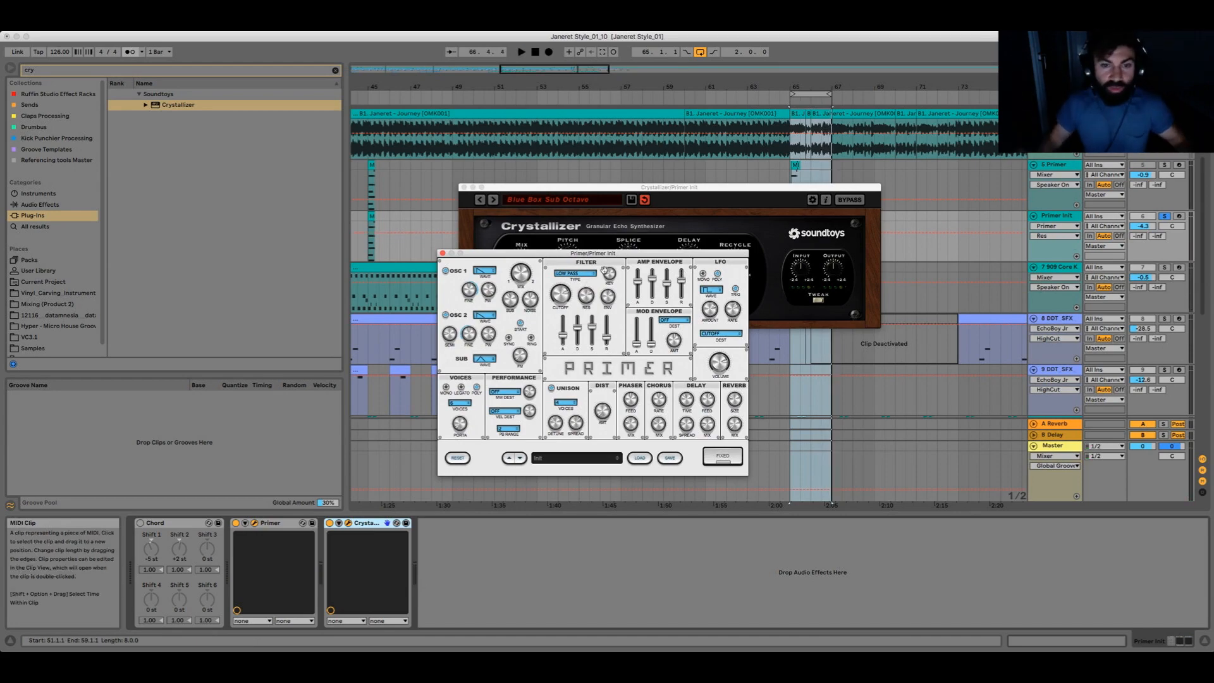
Save the Primer sound as the preset Ruffin_PAD_02 and close the plug-in windows
{"action": "left_click", "coordinate": [670, 458]}
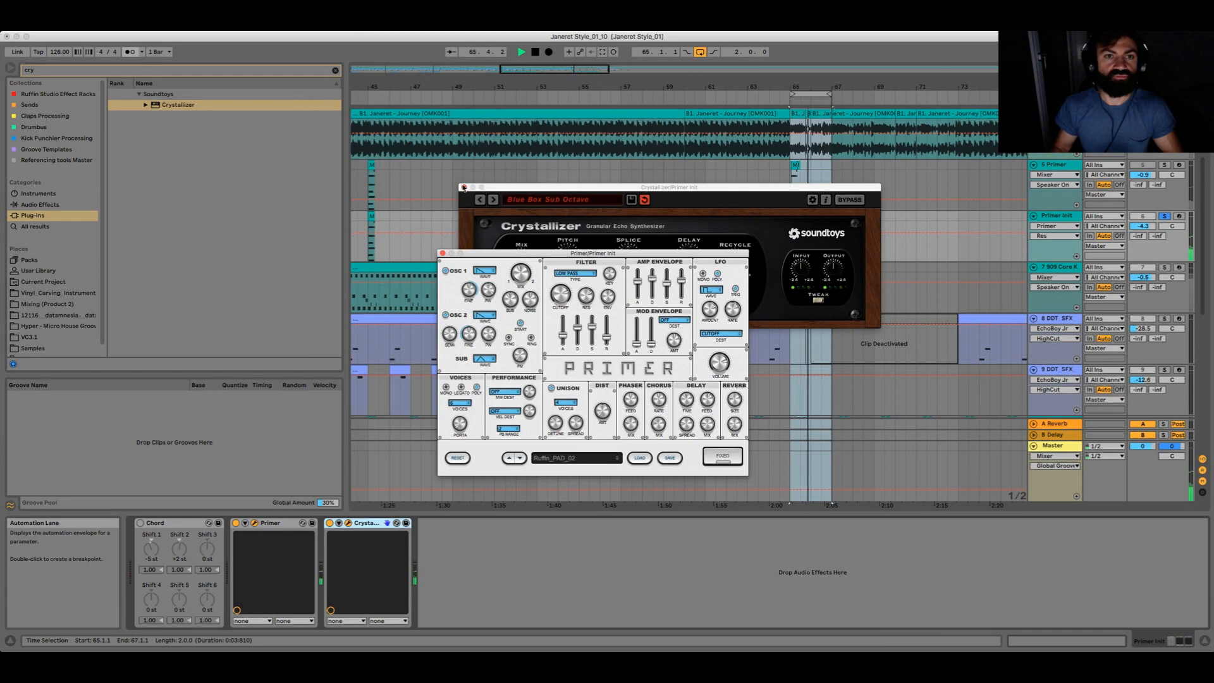
{"action": "left_click", "coordinate": [464, 187]}
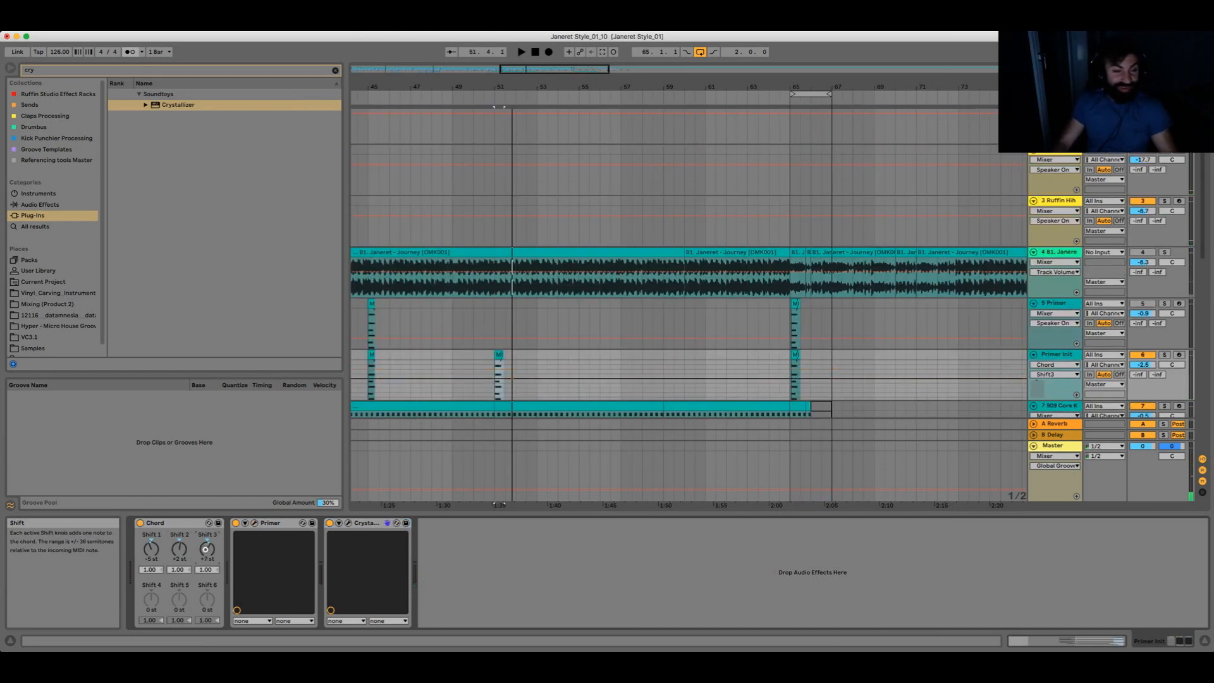
Audition the Chord device with Shift 3 at -3 st, and set Shift 3 to 0 st
{"action": "key", "text": "space"}
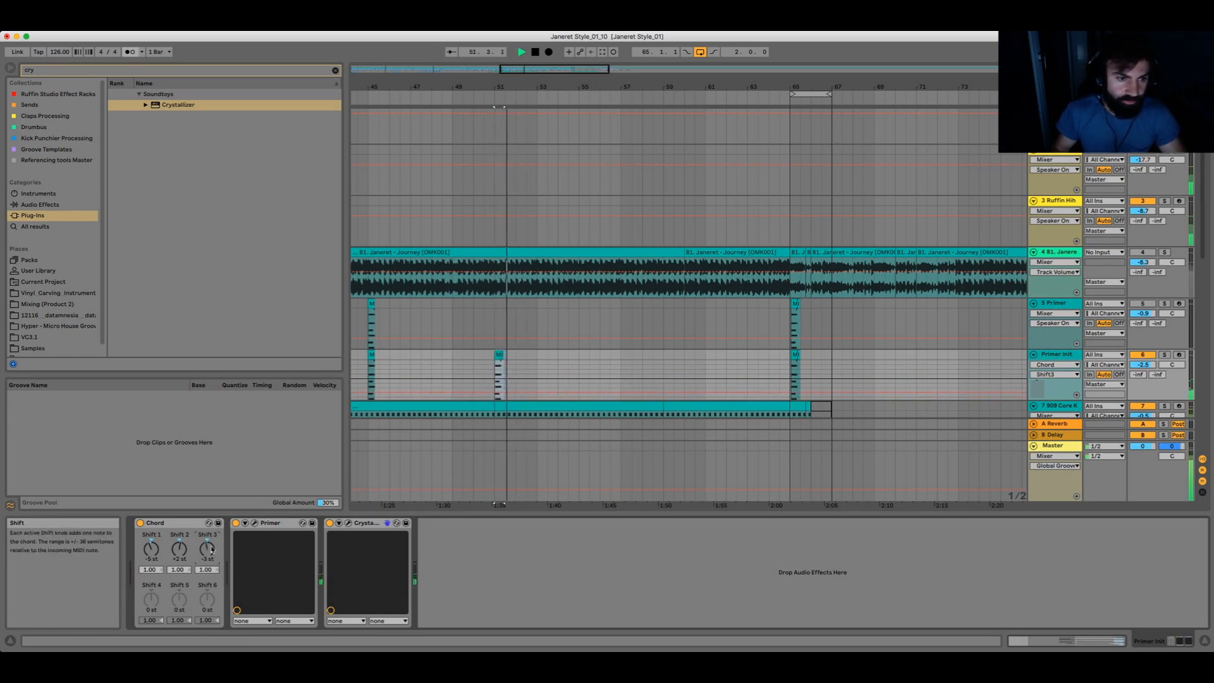
{"action": "key", "text": "space"}
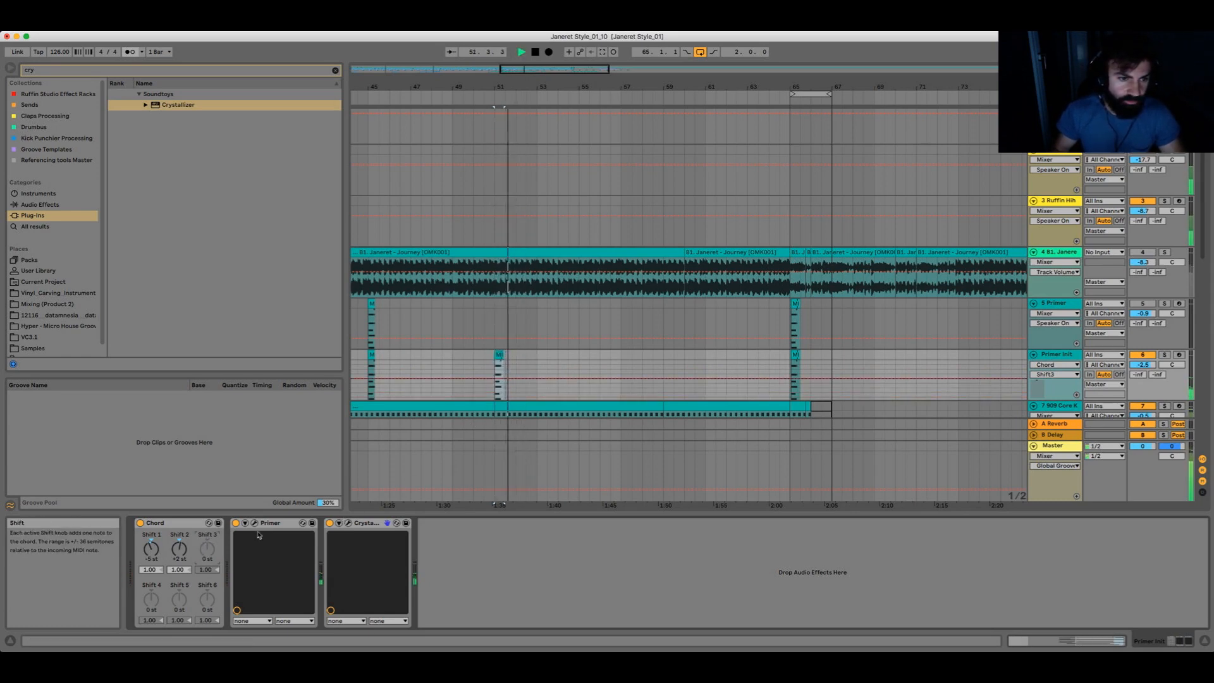
{"action": "key", "text": "space"}
{"action": "key", "text": "space"}
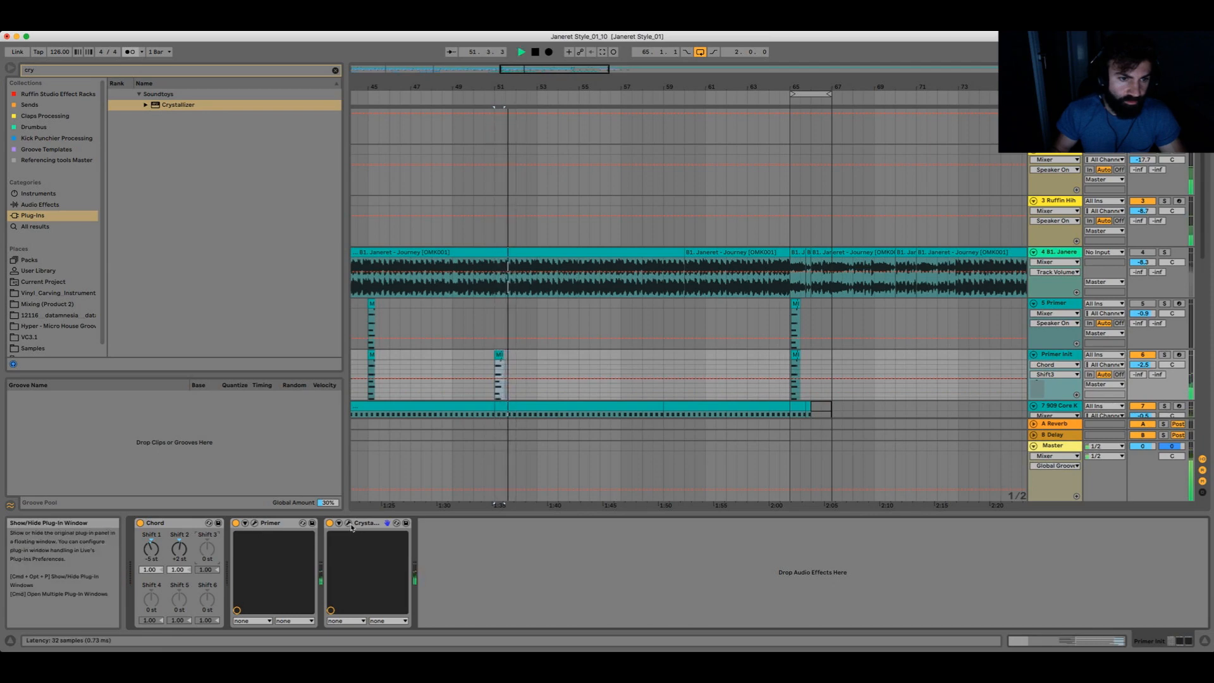
{"action": "key", "text": "space"}
Add EchoBoy Jr after Crystallizer, choose the One Beat EchoBox preset, raise its mix, and close its window
{"action": "left_click", "coordinate": [335, 70]}
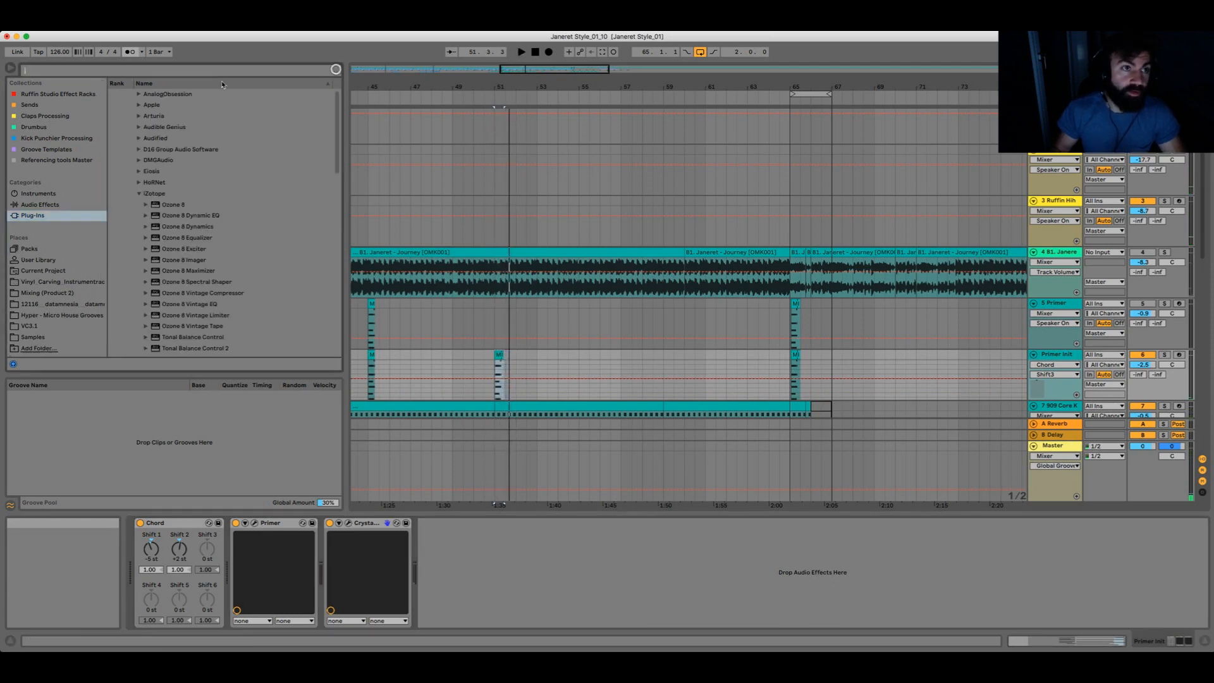
{"action": "type", "text": "sound"}
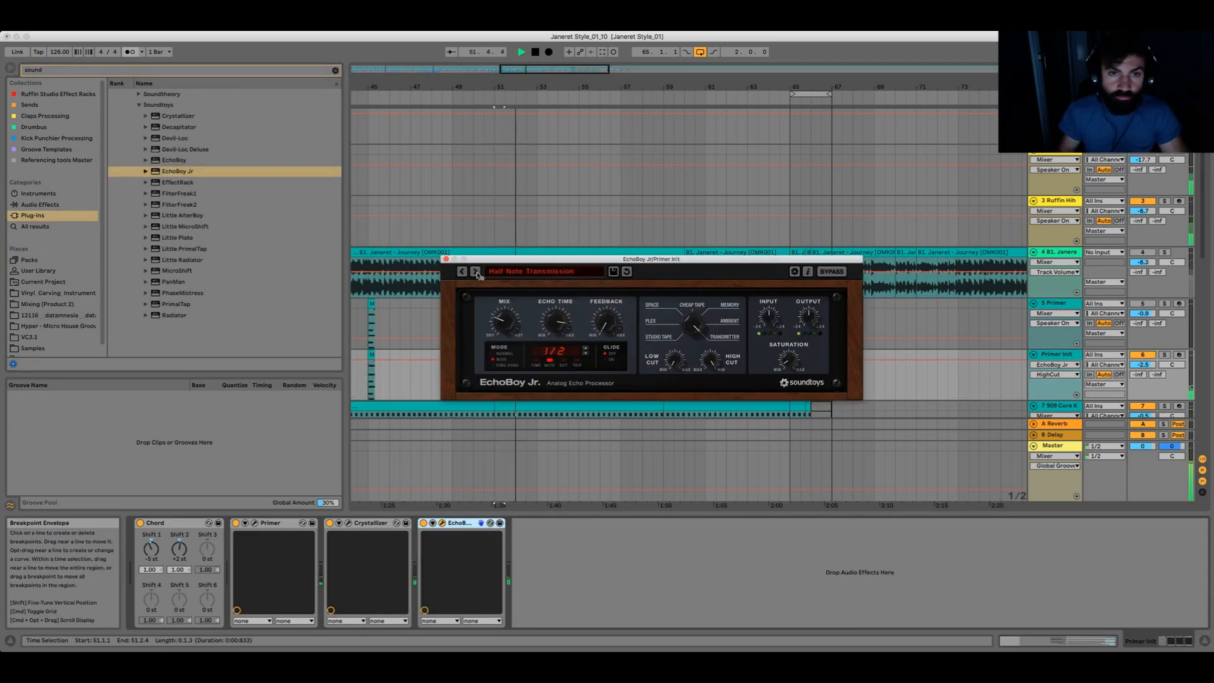
{"action": "left_click", "coordinate": [476, 271]}
{"action": "key", "text": "space"}
{"action": "key", "text": "space"}
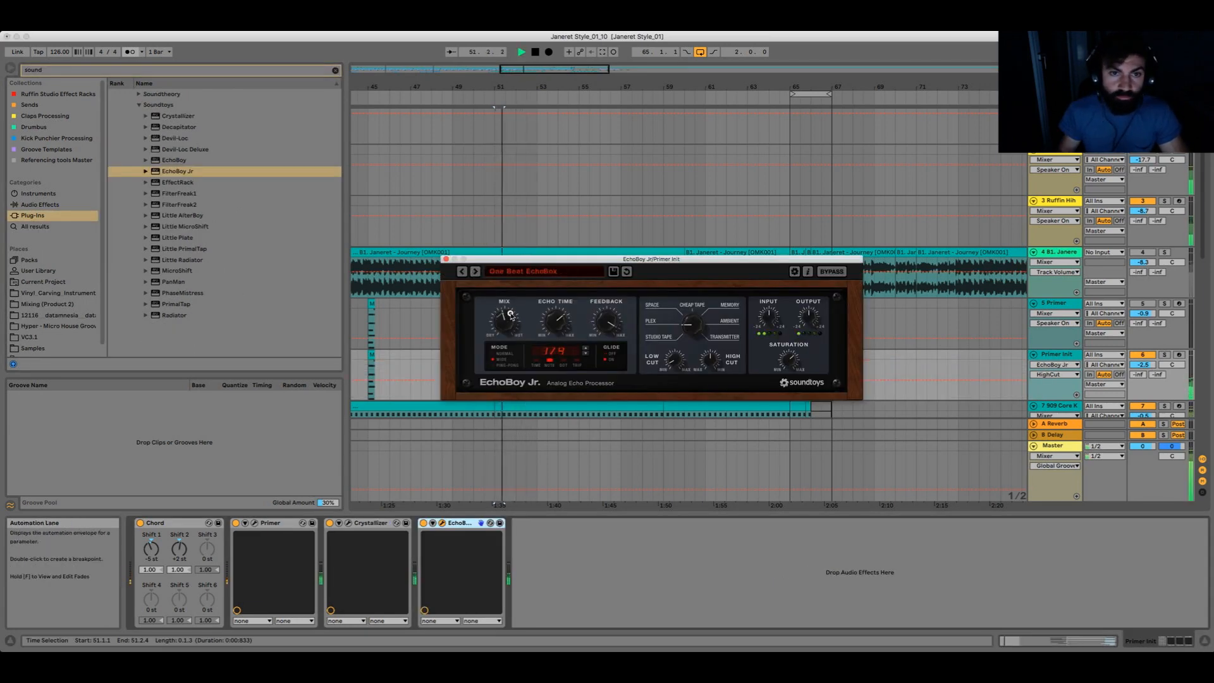
{"action": "left_click_drag", "start_coordinate": [507, 317], "coordinate": [508, 295]}
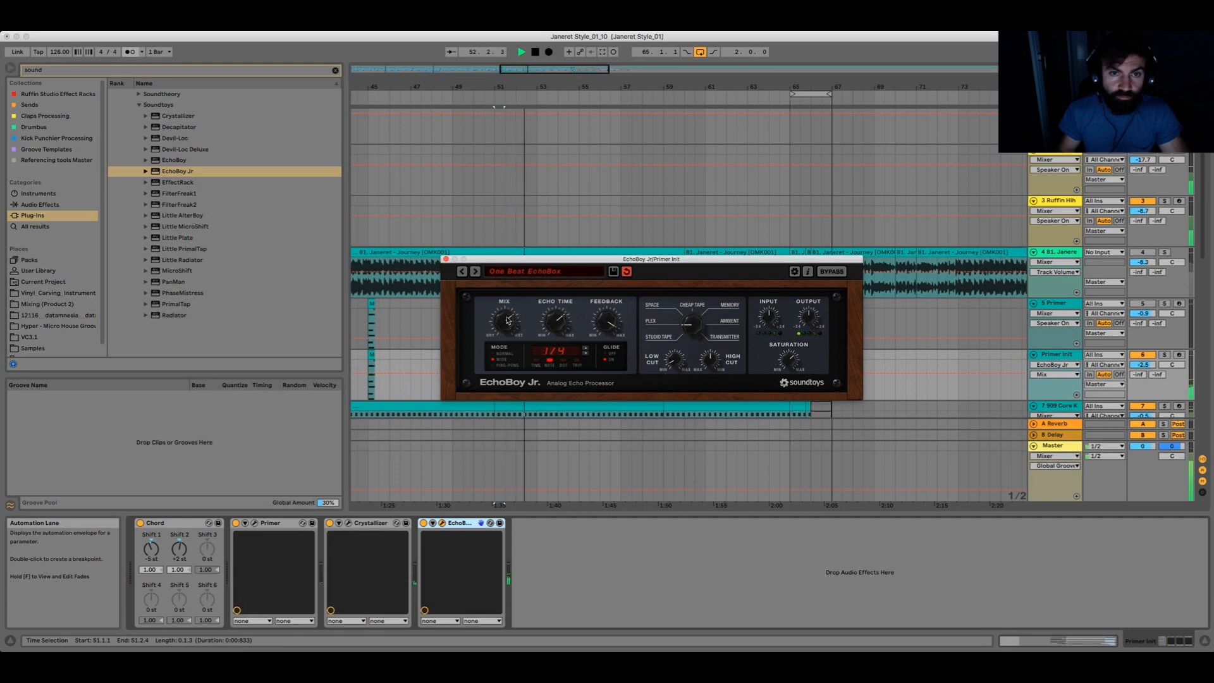
{"action": "left_click", "coordinate": [446, 258]}
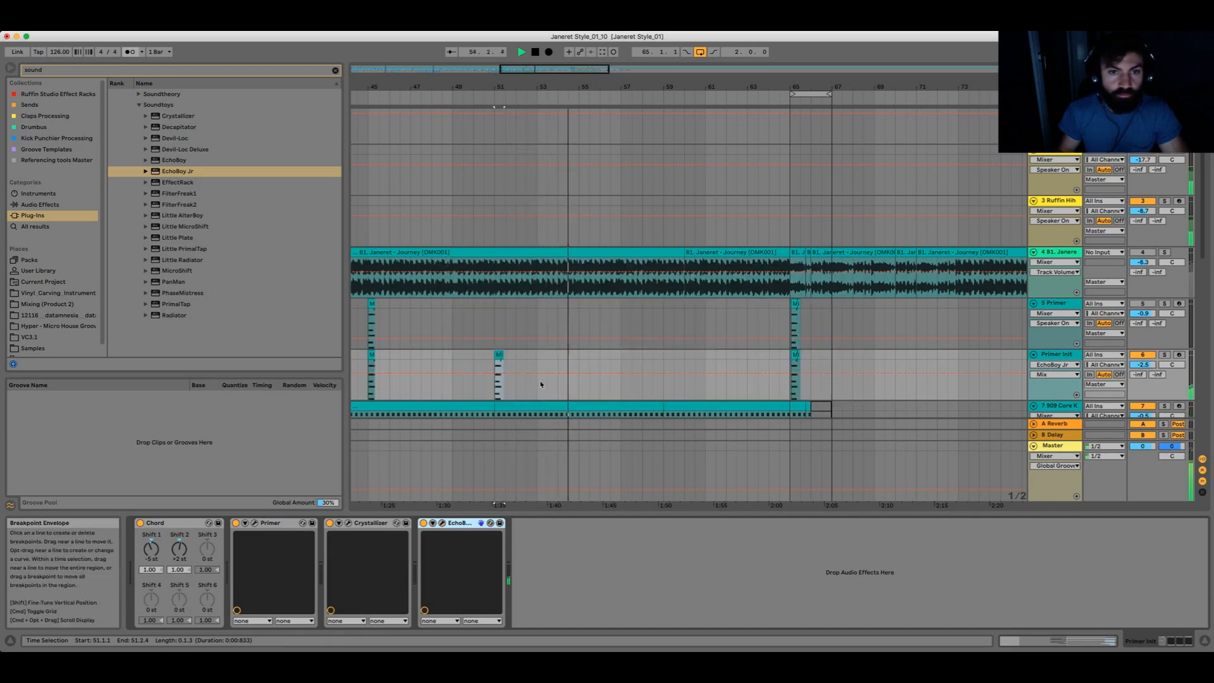
Turn off arrangement looping, listen to the pad in the arrangement, and stop playback
{"action": "scroll", "coordinate": [541, 385], "scroll_direction": "down", "scroll_amount": 2}
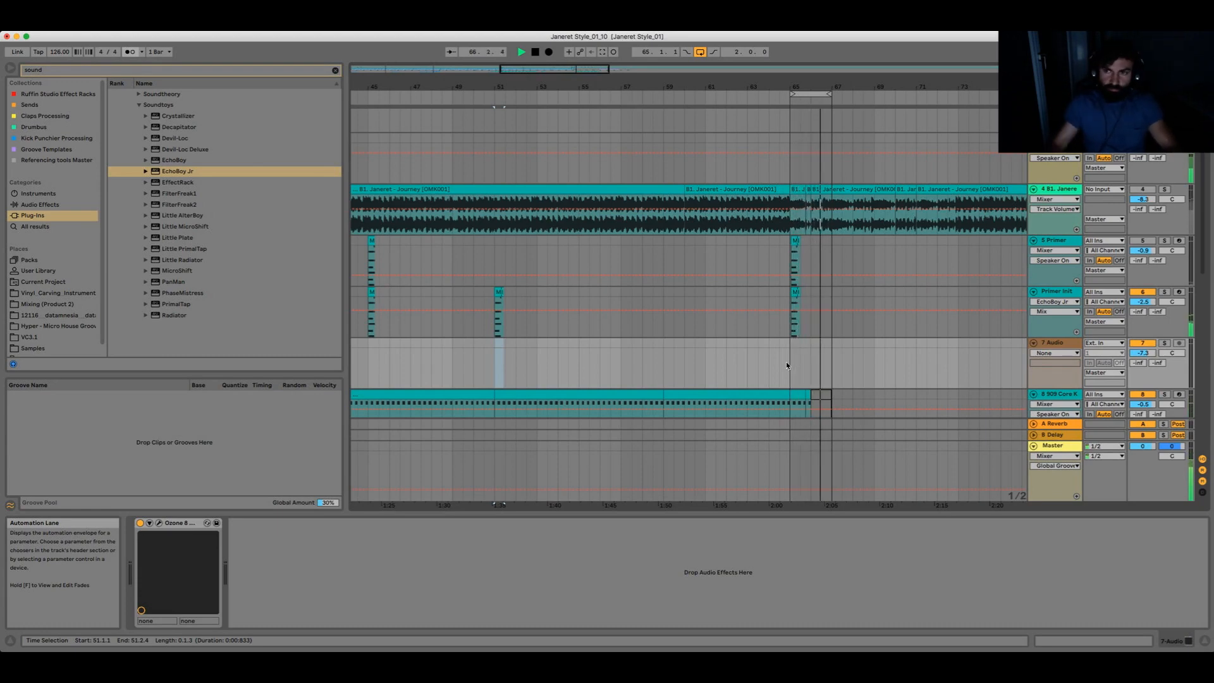
{"action": "left_click", "coordinate": [700, 52]}
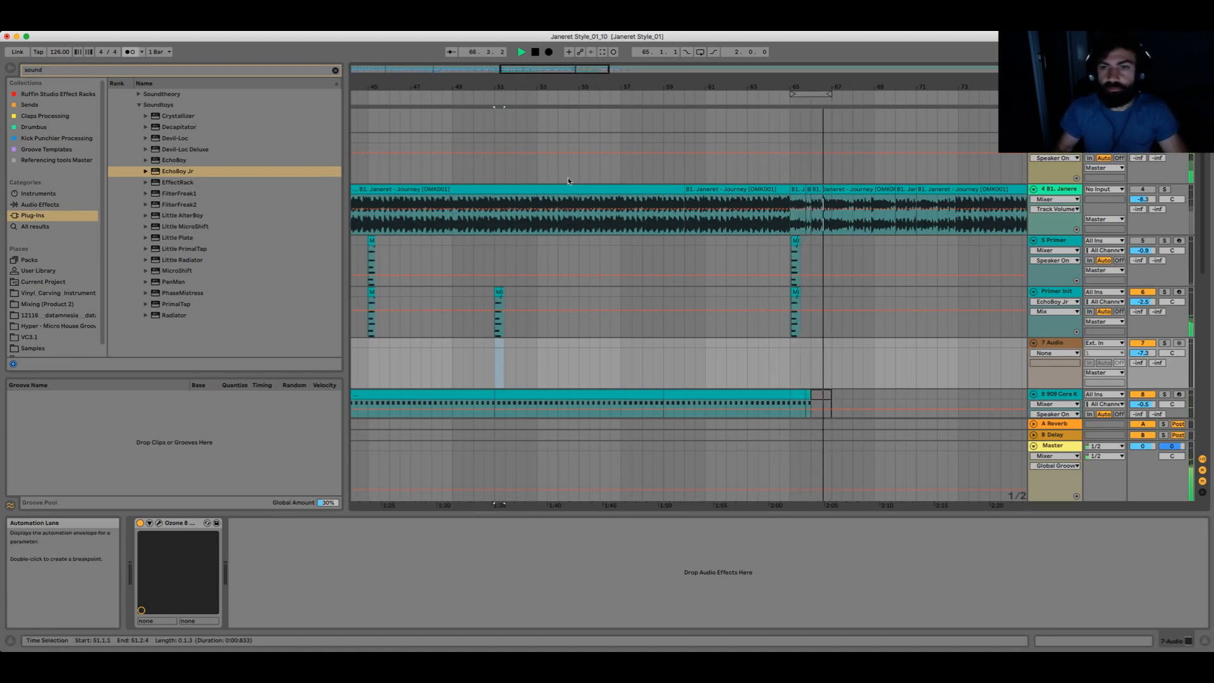
{"action": "key", "text": "space"}
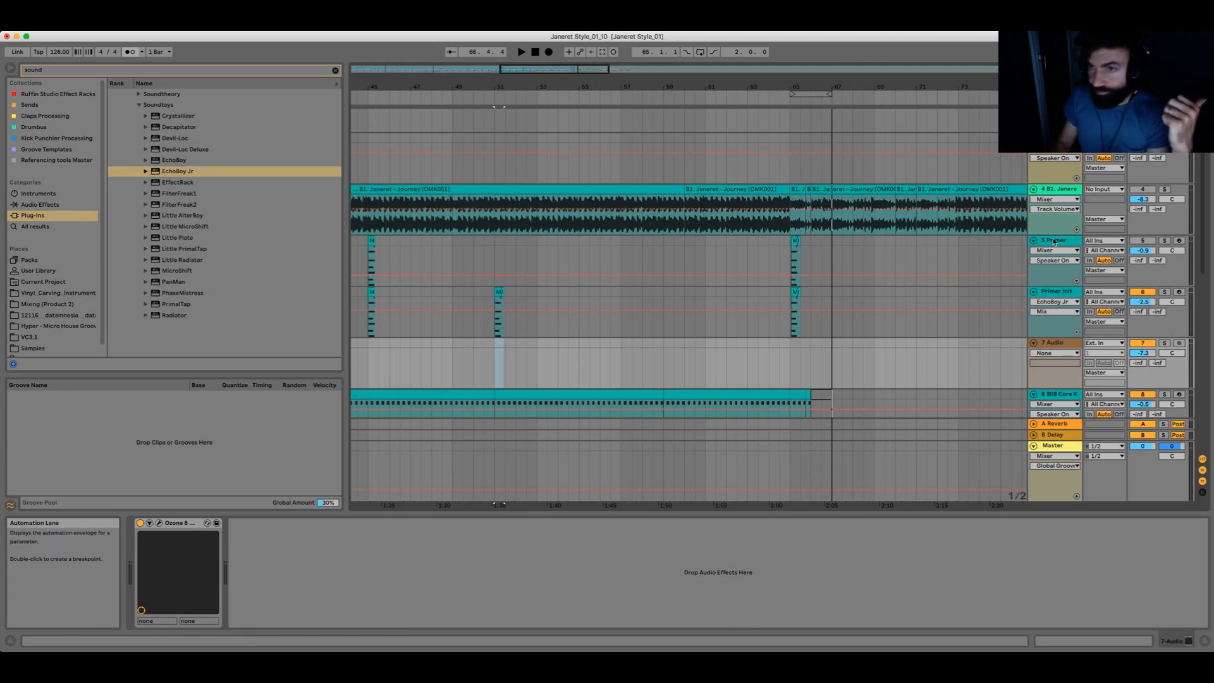
Open Primer on track 5 and review the oscillator waveform and other settings of the Janeret Pad wash 03 patch
{"action": "left_click", "coordinate": [1063, 294]}
{"action": "left_click", "coordinate": [1050, 244]}
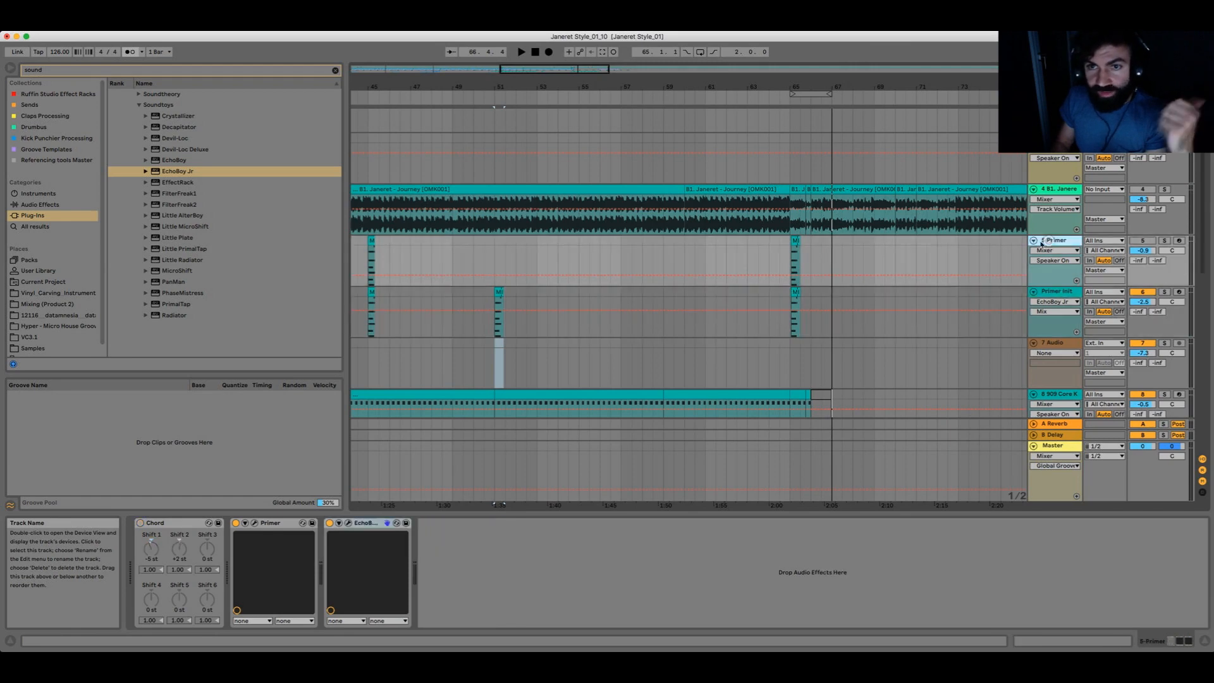
{"action": "key", "text": "super+alt+p"}
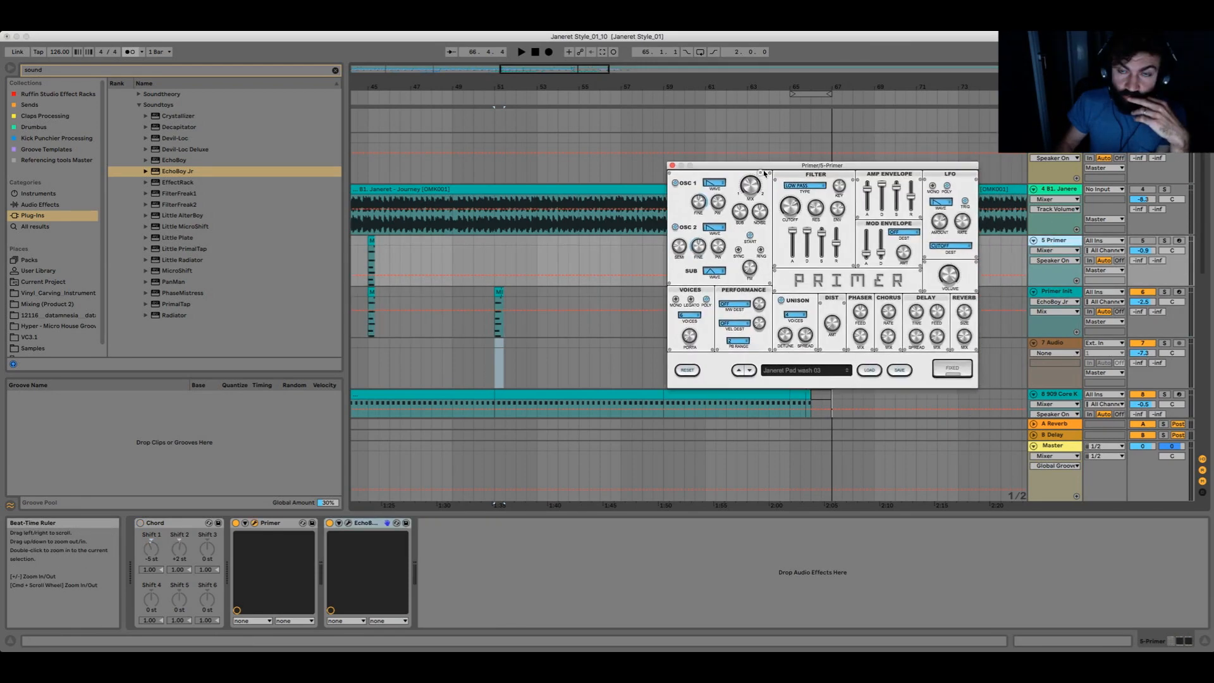
{"action": "left_click_drag", "start_coordinate": [776, 169], "coordinate": [723, 191]}
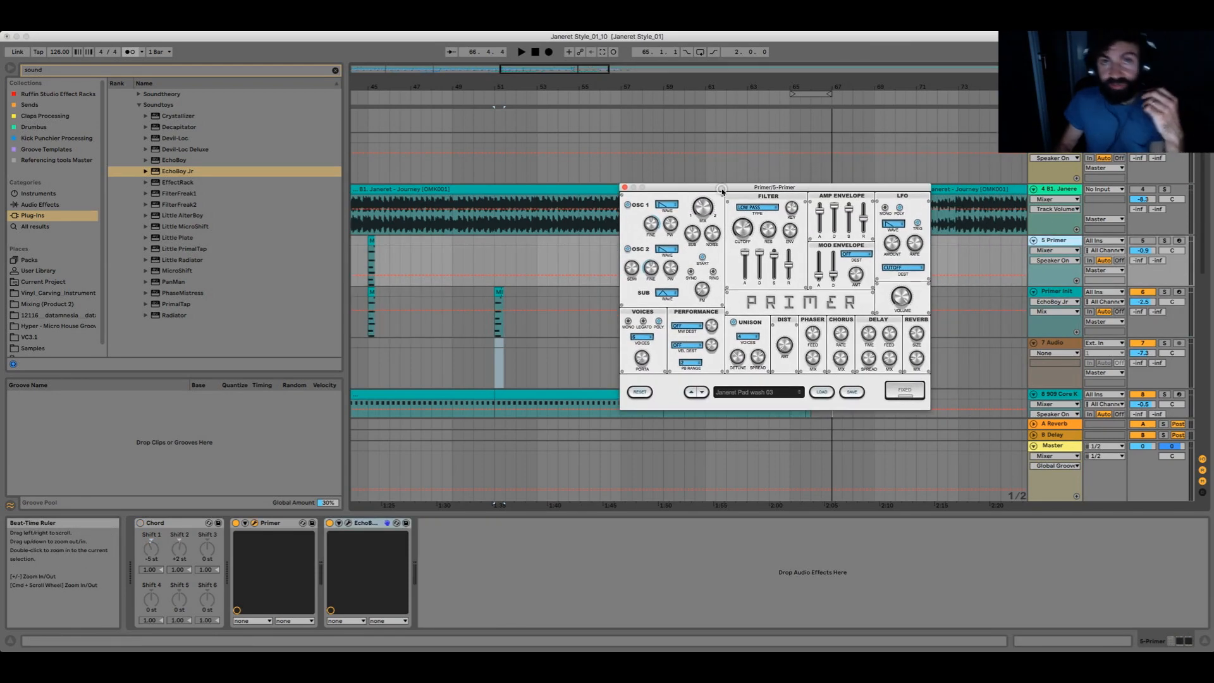
{"action": "left_click", "coordinate": [675, 206]}
{"action": "left_click", "coordinate": [675, 209]}
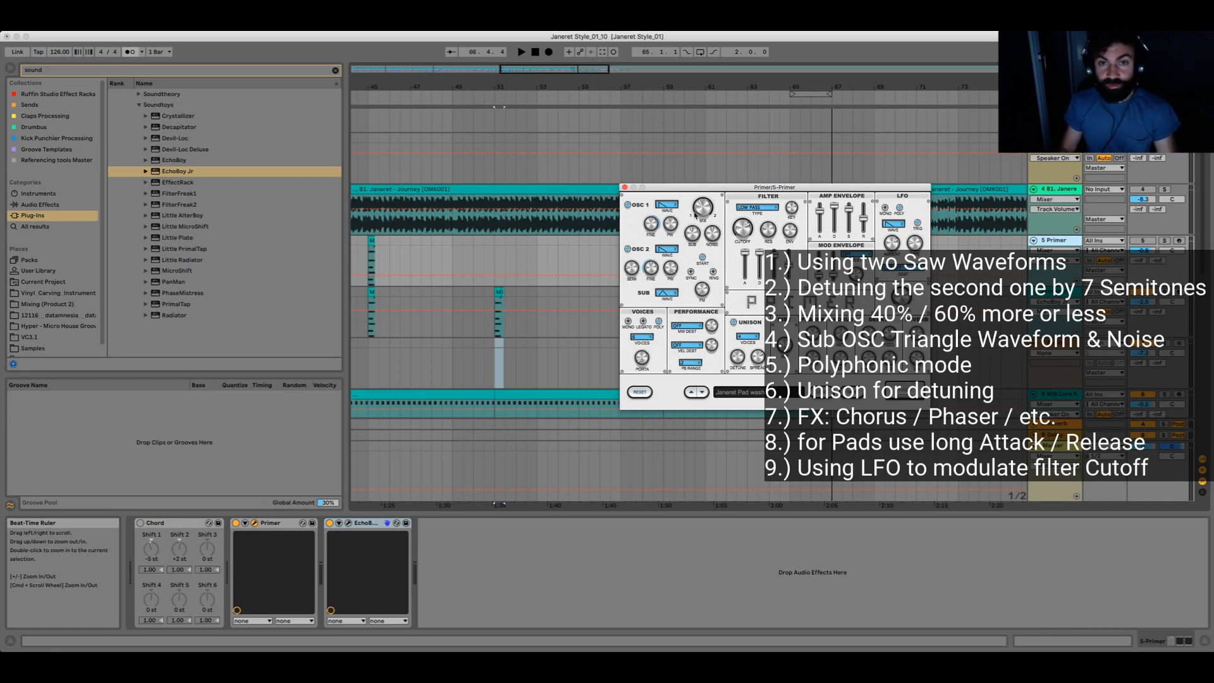
{"action": "left_click_drag", "start_coordinate": [694, 189], "coordinate": [437, 107]}
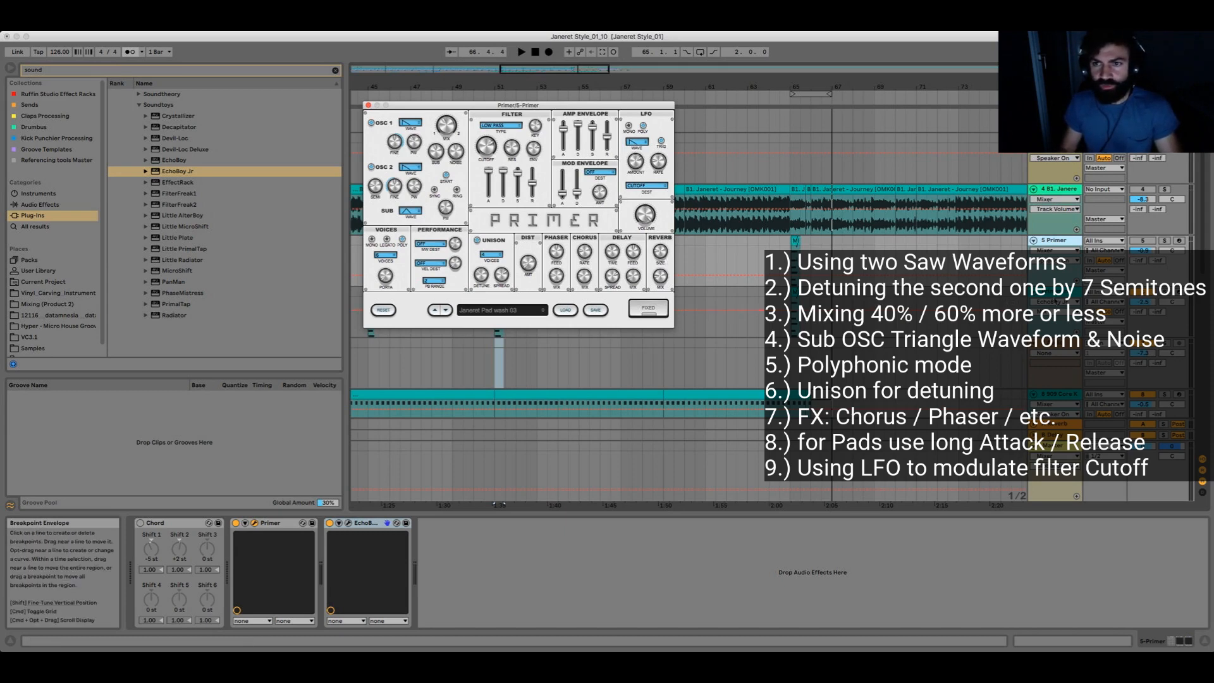
Play the pad on the Primer Init track and open that track's Primer plug-in window
{"action": "left_click", "coordinate": [1056, 292]}
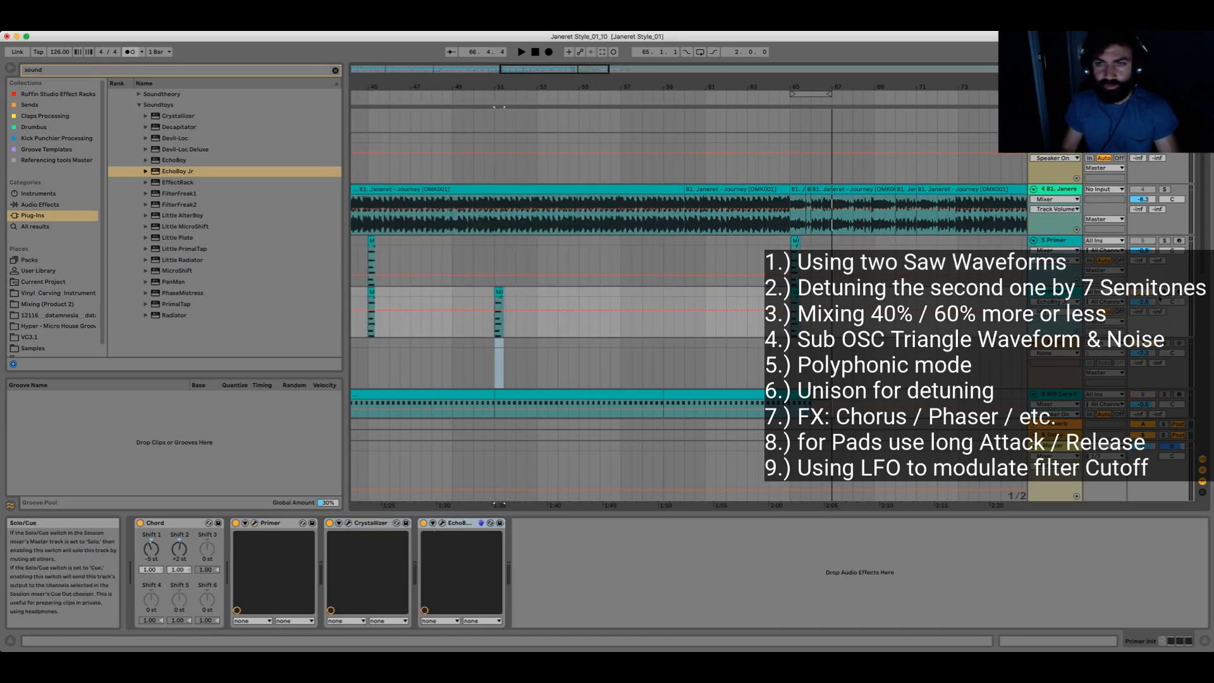
{"action": "key", "text": "space"}
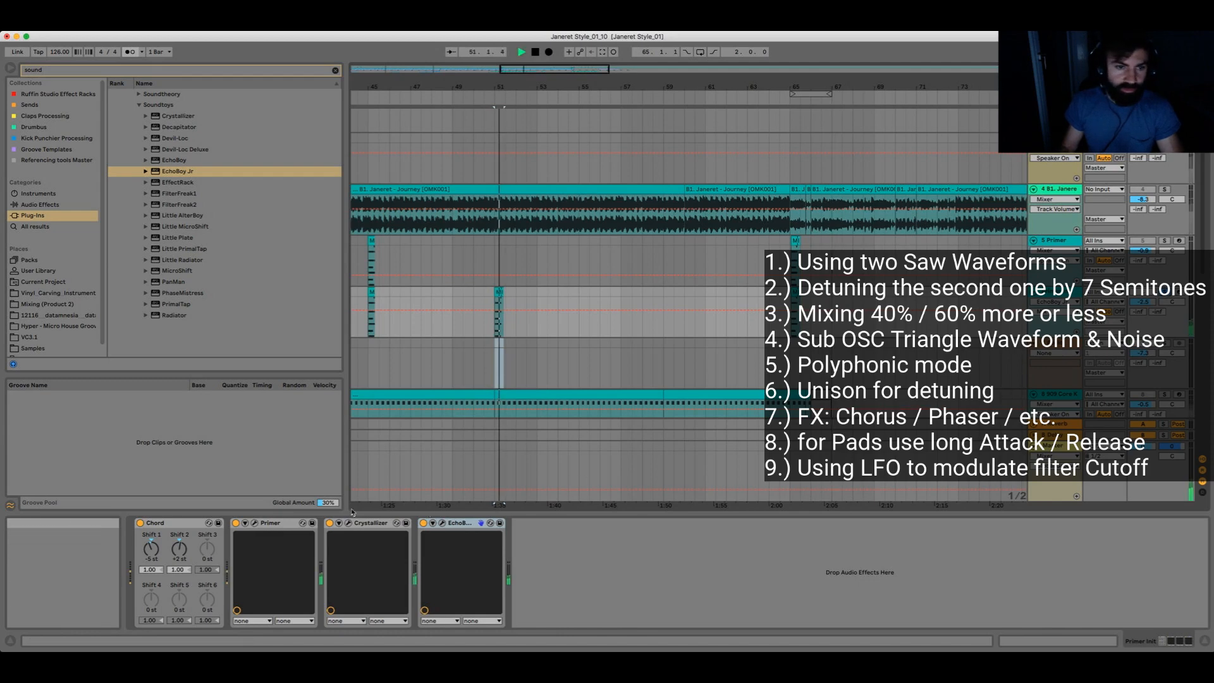
{"action": "left_click", "coordinate": [255, 523]}
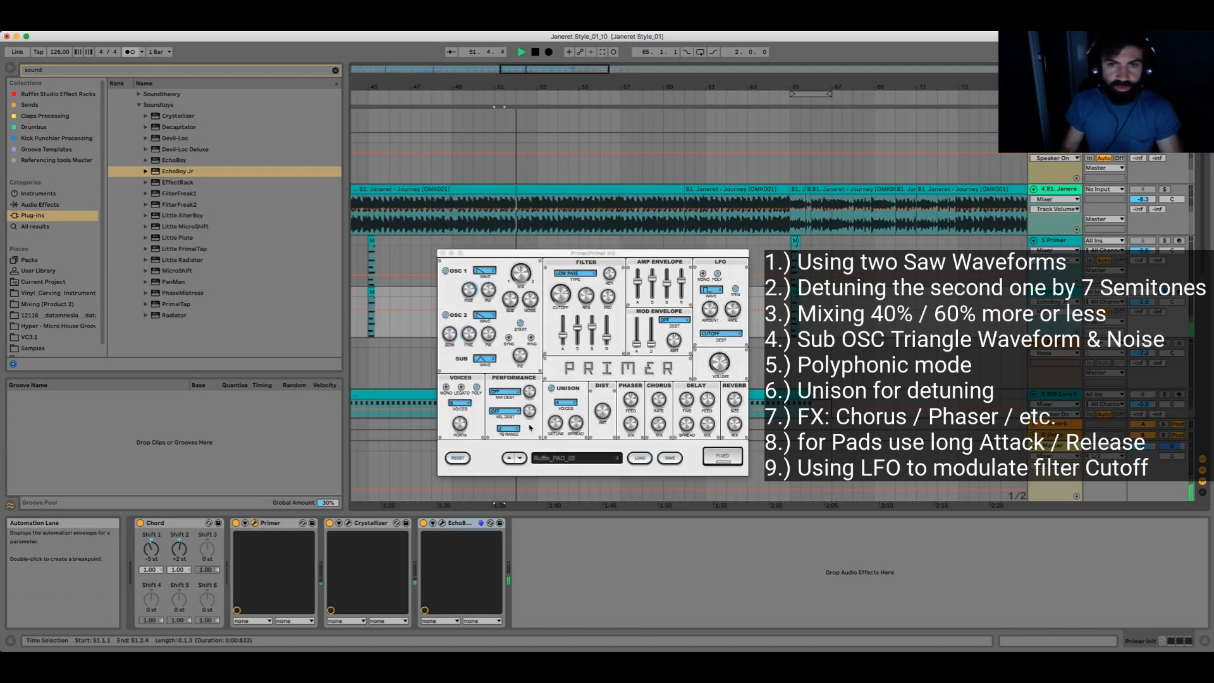
Adjust Primer's reverb while replaying the Primer Init pad, and stop playback
{"action": "left_click", "coordinate": [735, 420]}
{"action": "key", "text": "space"}
{"action": "key", "text": "space"}
{"action": "left_click_drag", "start_coordinate": [735, 420], "coordinate": [737, 423]}
{"action": "key", "text": "space"}
{"action": "key", "text": "space"}
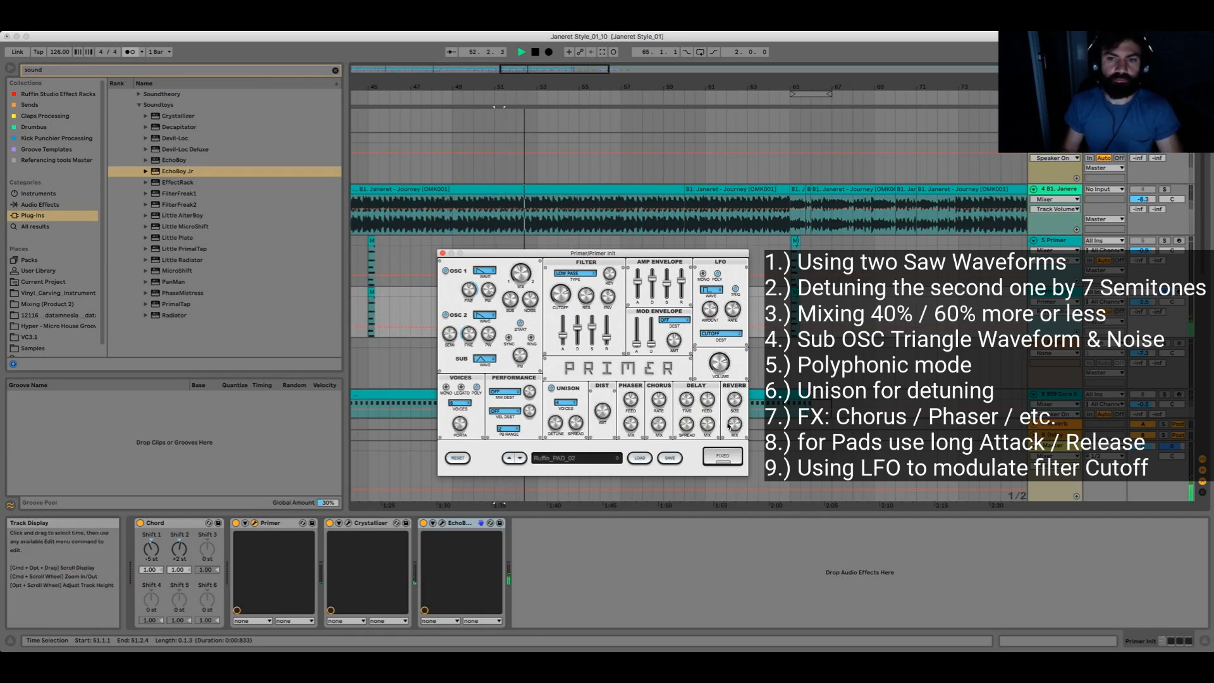
{"action": "mouse_move", "coordinate": [735, 405]}
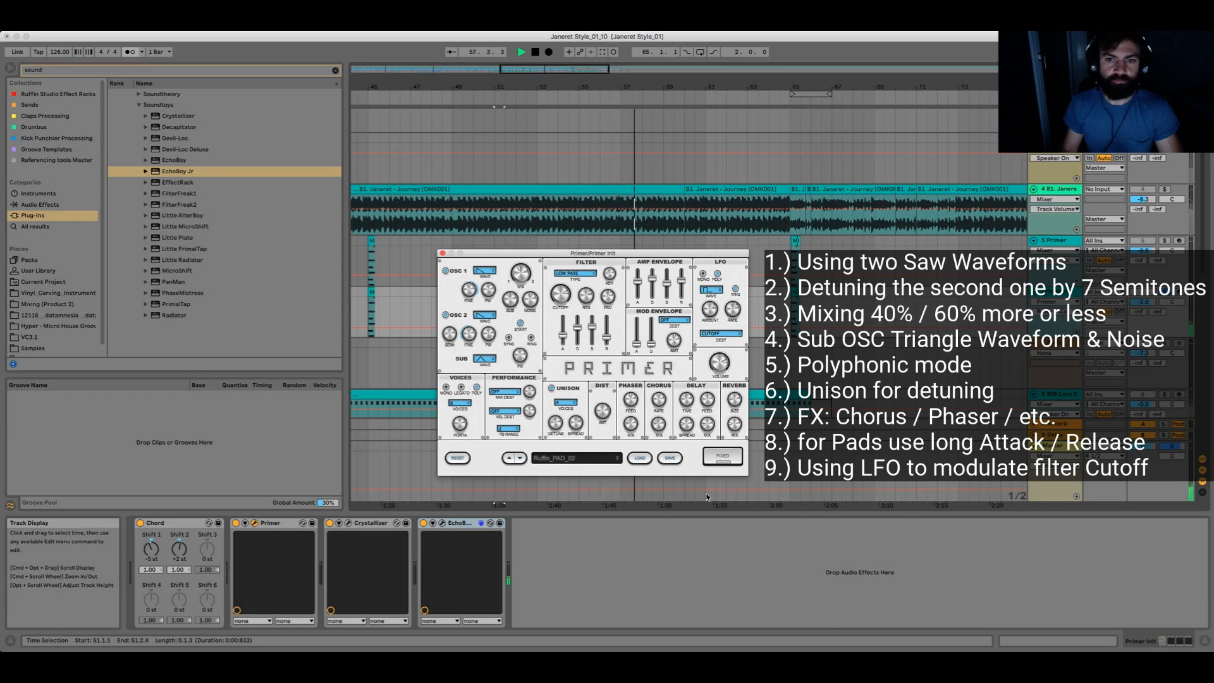
{"action": "key", "text": "space"}
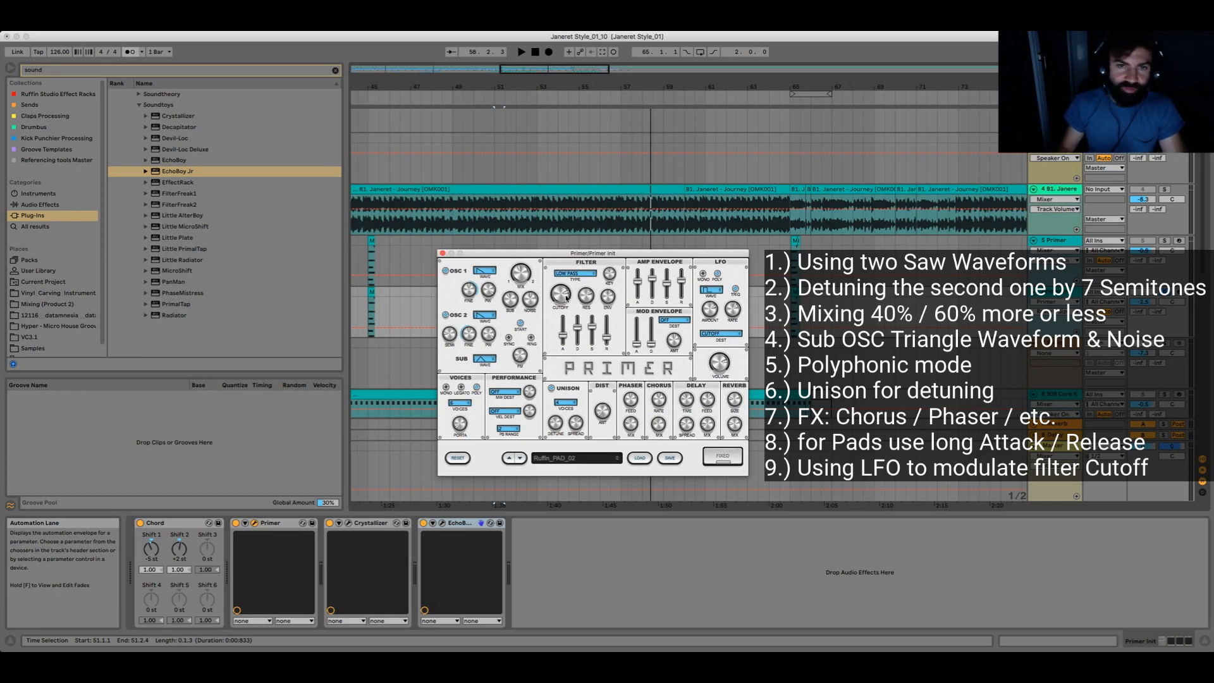
Examine the LFO waveform options in the Primer Init patch and reposition the plug-in window
{"action": "left_click", "coordinate": [710, 291]}
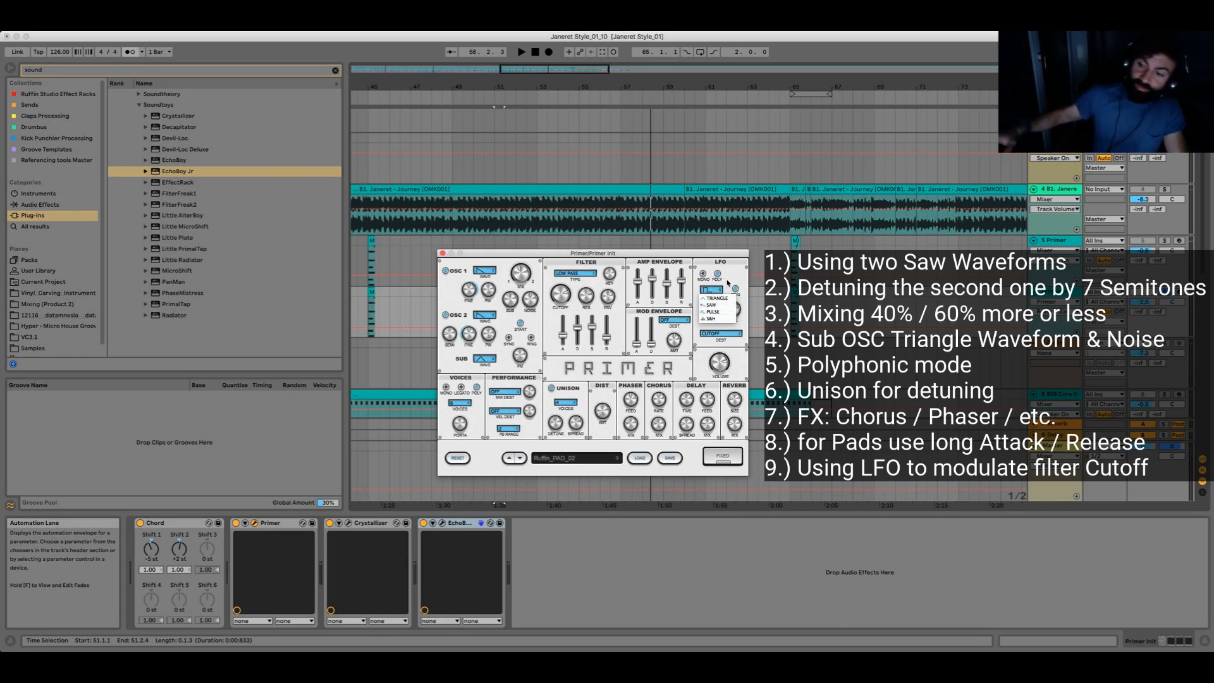
{"action": "left_click", "coordinate": [724, 305]}
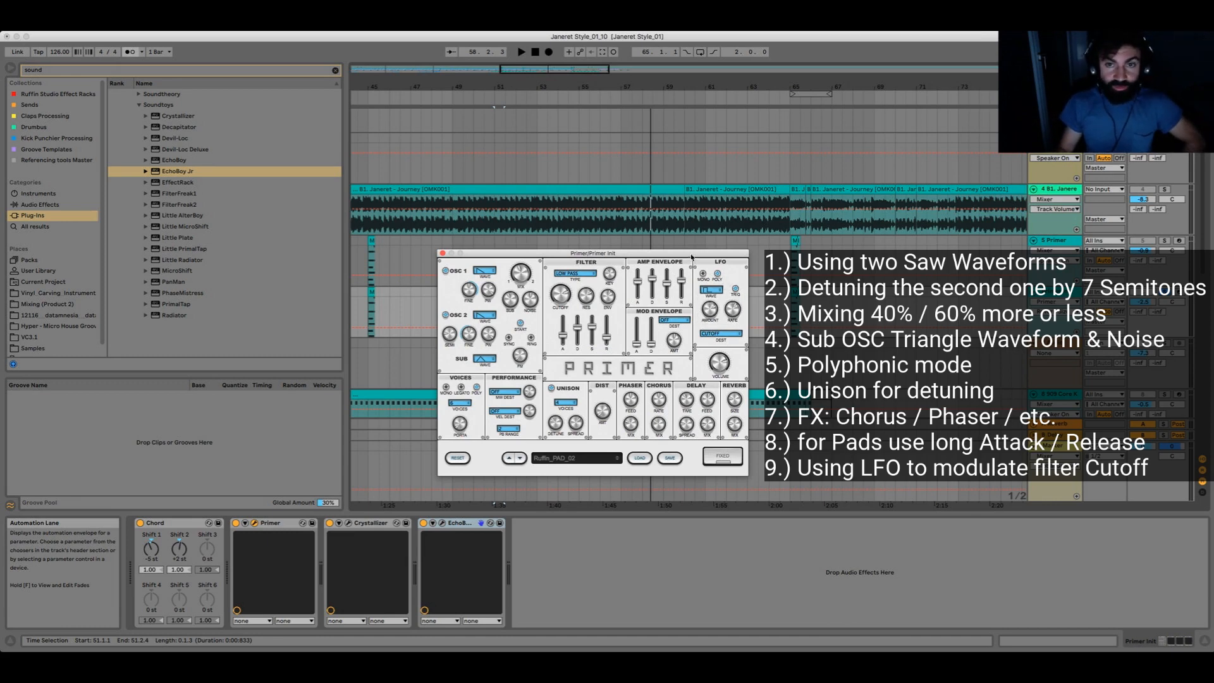
{"action": "left_click_drag", "start_coordinate": [692, 257], "coordinate": [703, 297]}
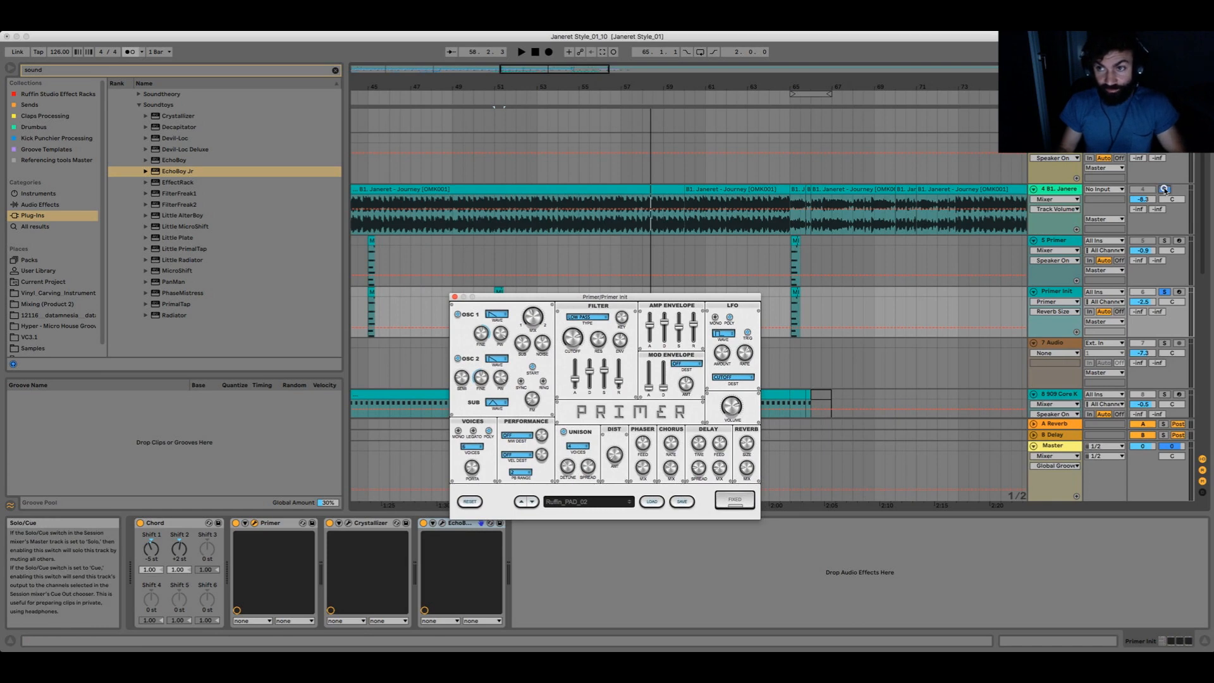
Compare the Janeret reference track with the soloed track 5 Primer pad from bar 65, and unsolo track 5
{"action": "left_click", "coordinate": [794, 220]}
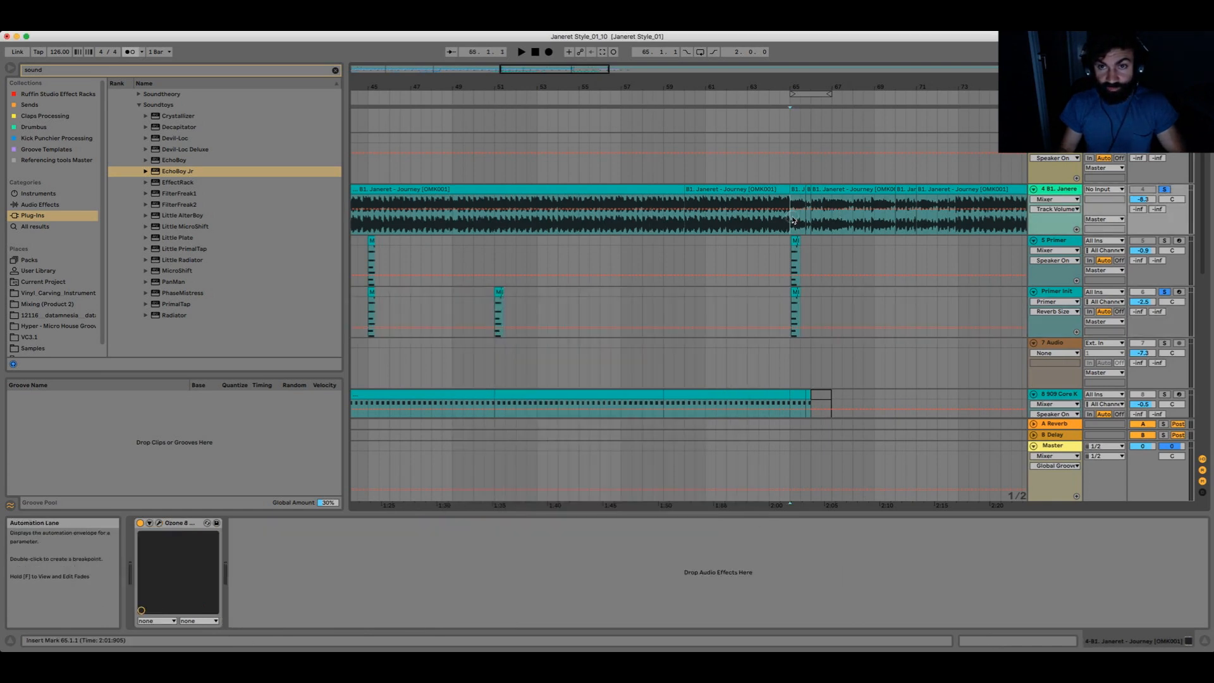
{"action": "key", "text": "space"}
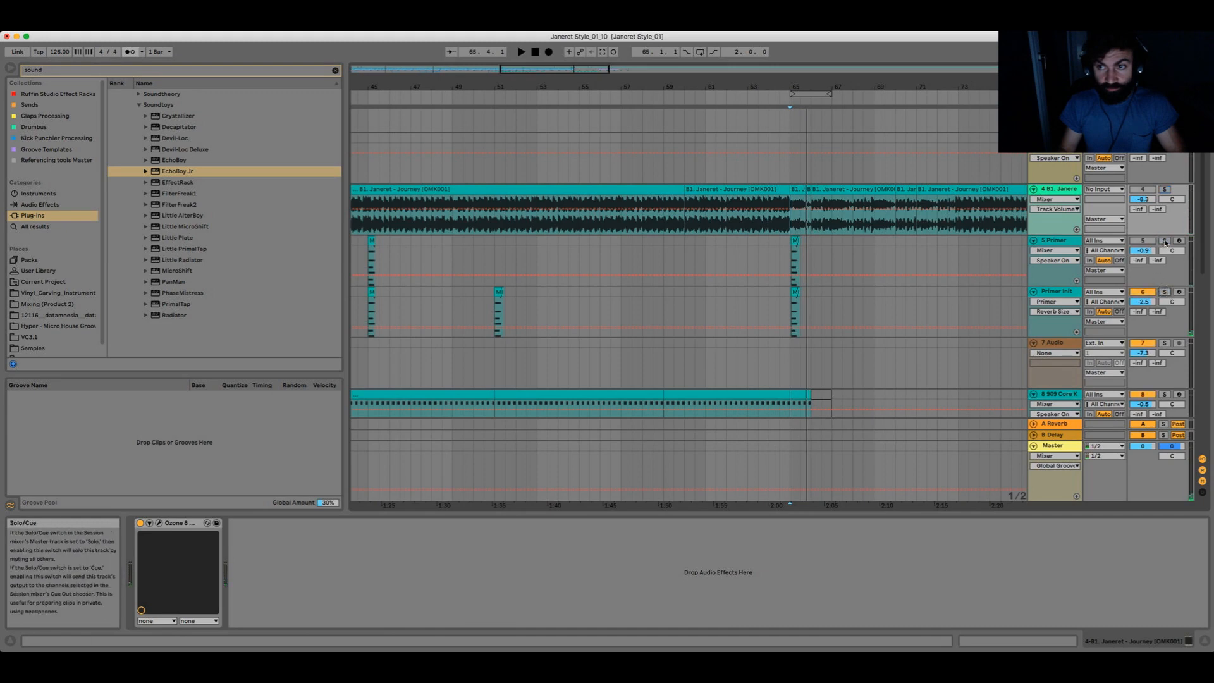
{"action": "left_click", "coordinate": [1165, 241]}
{"action": "key", "text": "space"}
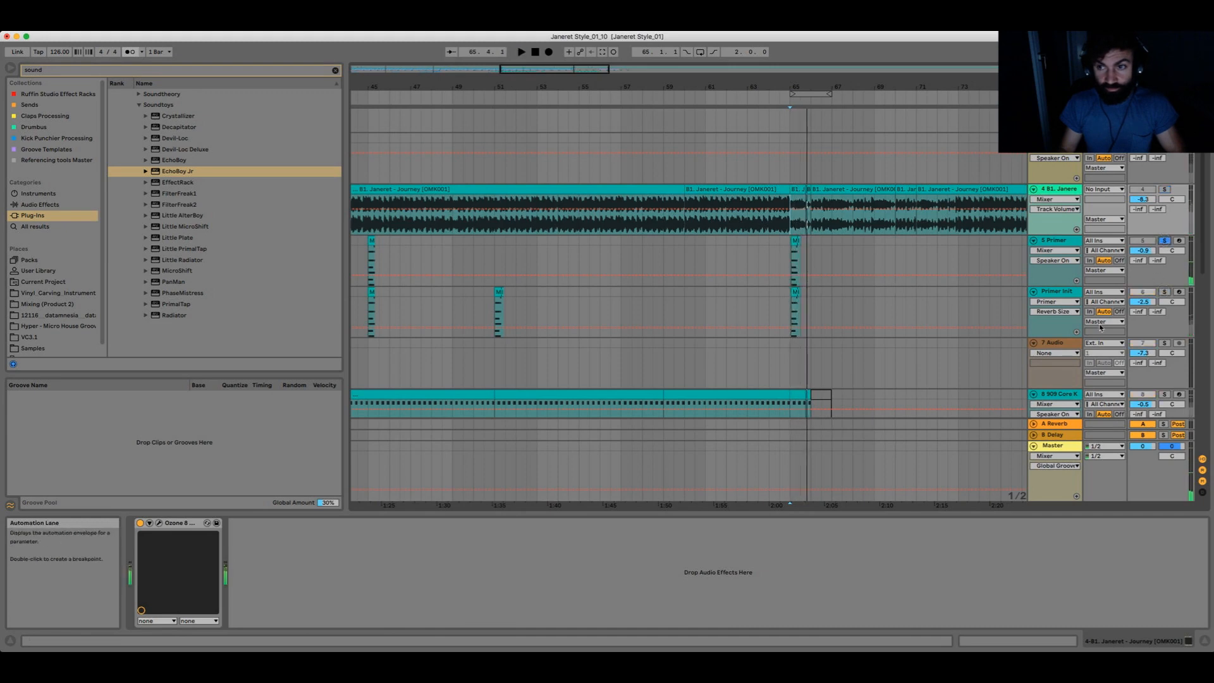
{"action": "left_click", "coordinate": [1164, 241]}
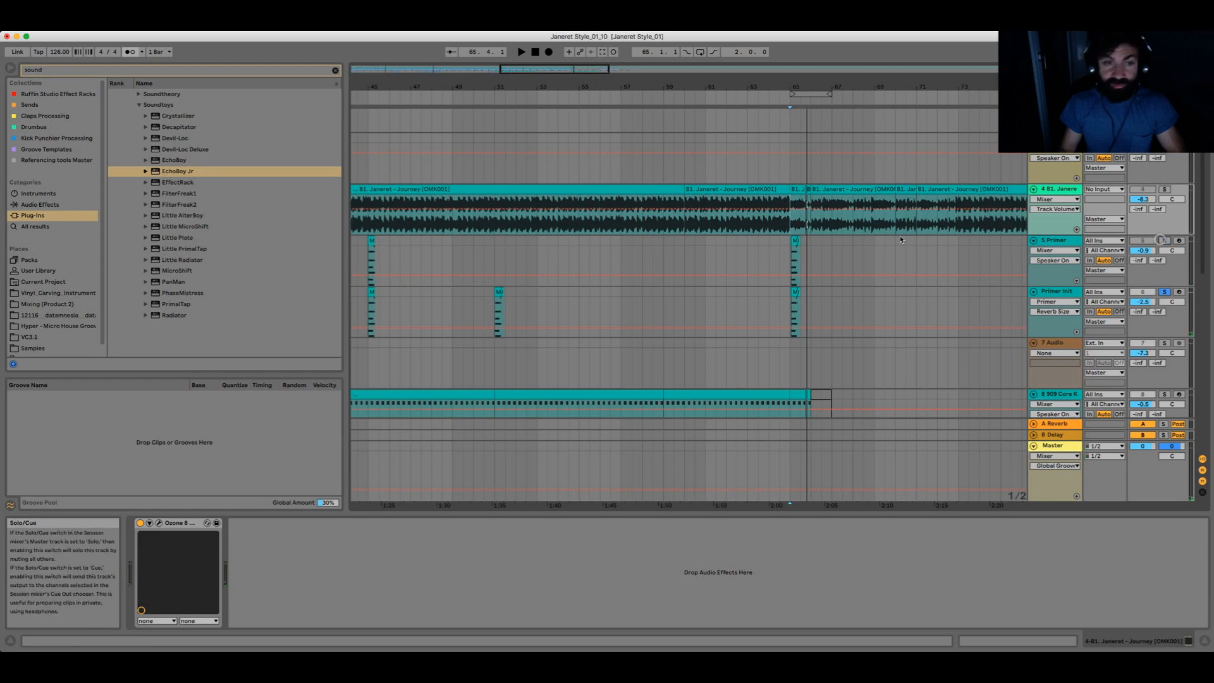
Play the soloed Primer Init pad from bar 51 and close the Primer window
{"action": "left_click", "coordinate": [500, 313]}
{"action": "key", "text": "space"}
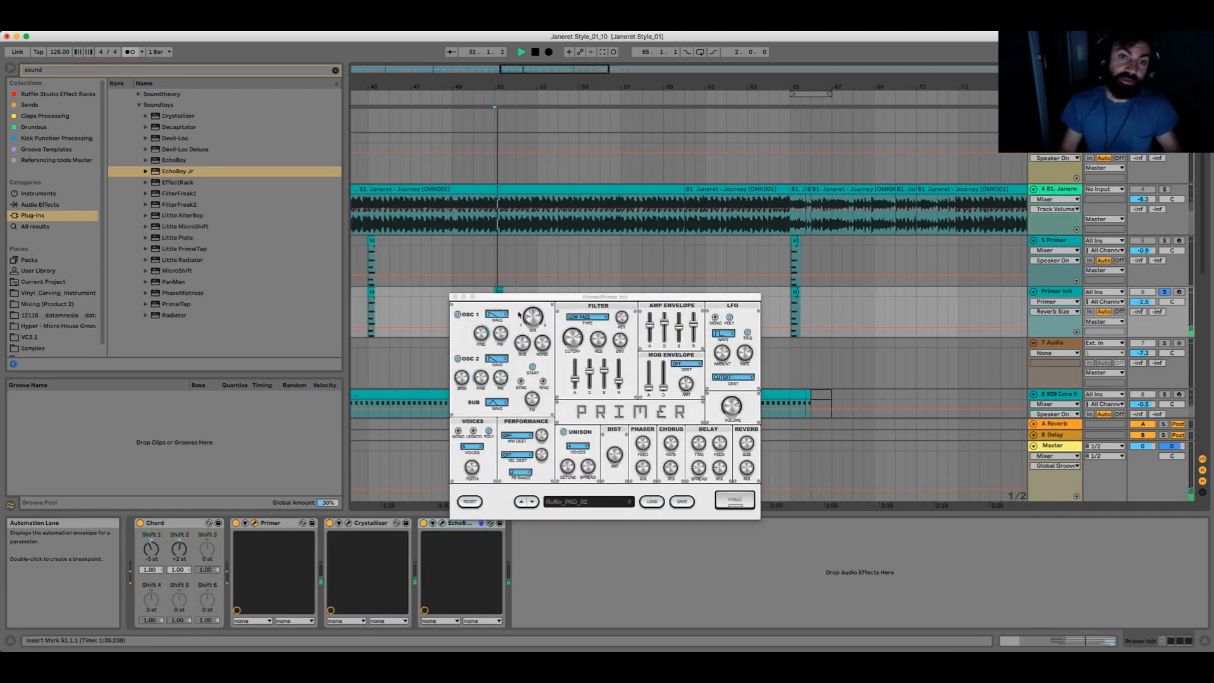
{"action": "left_click", "coordinate": [455, 297]}
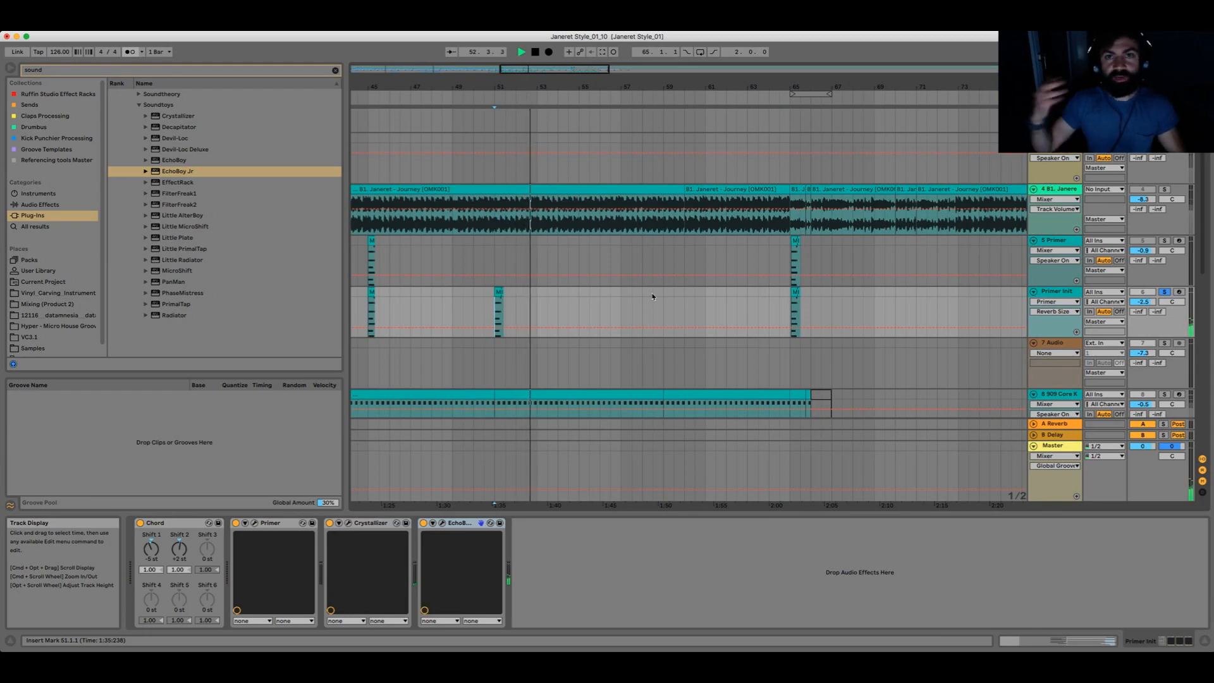